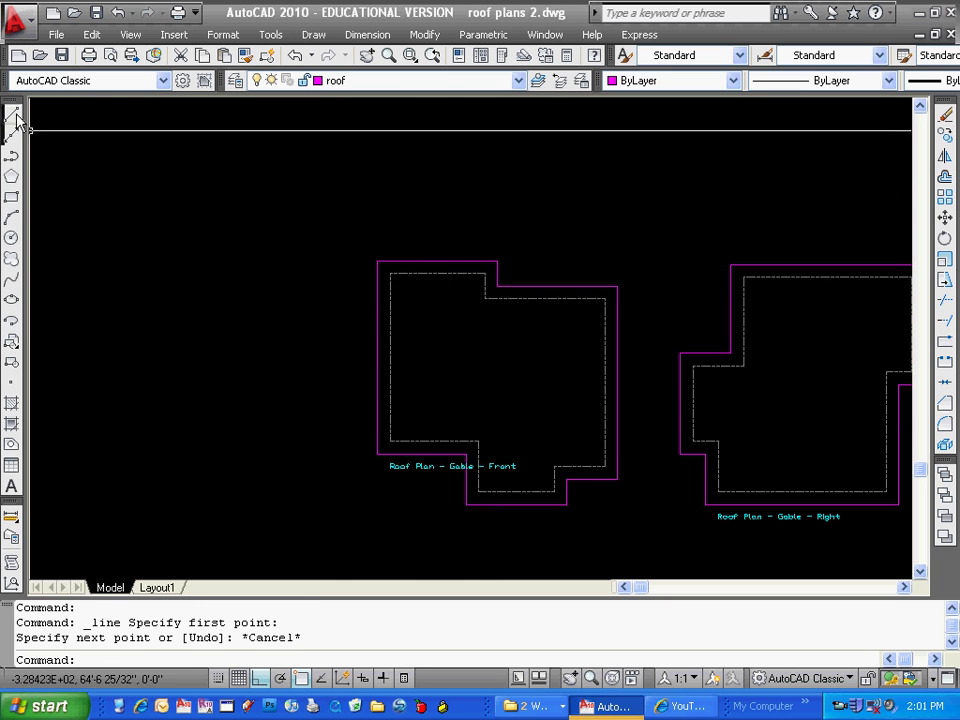
# Draw horizontal lines across the Gable - Front plan from the upper roof step to the west edge and from the lower-west step to the east edge.
pyautogui.click(15, 115)
pyautogui.click(497, 287)
pyautogui.click(377, 287)
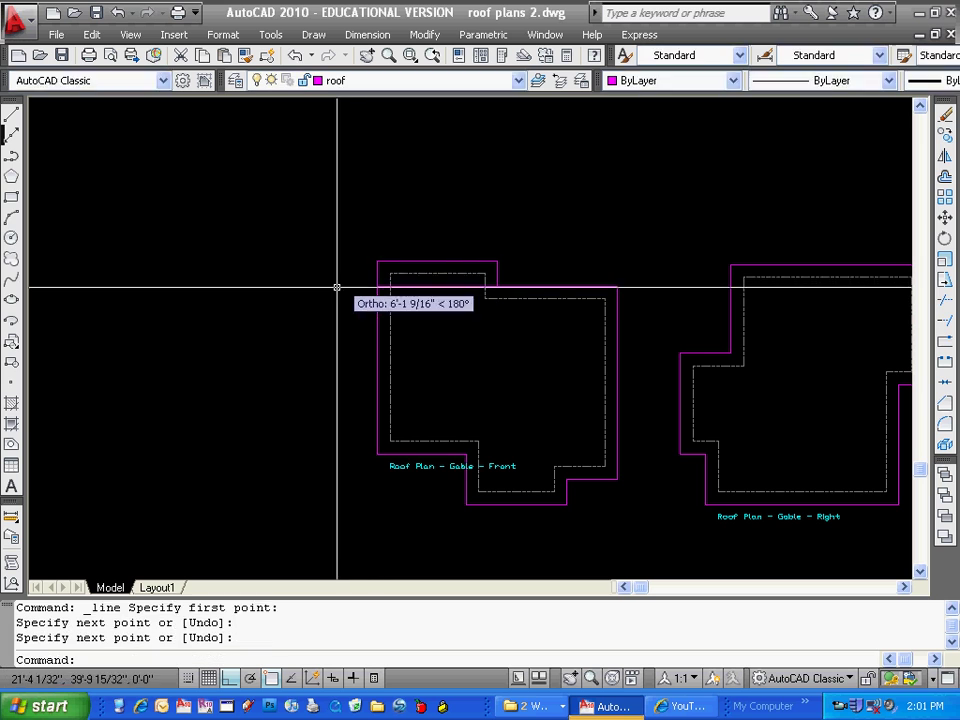
pyautogui.press('Return')
pyautogui.click(467, 454)
pyautogui.click(617, 454)
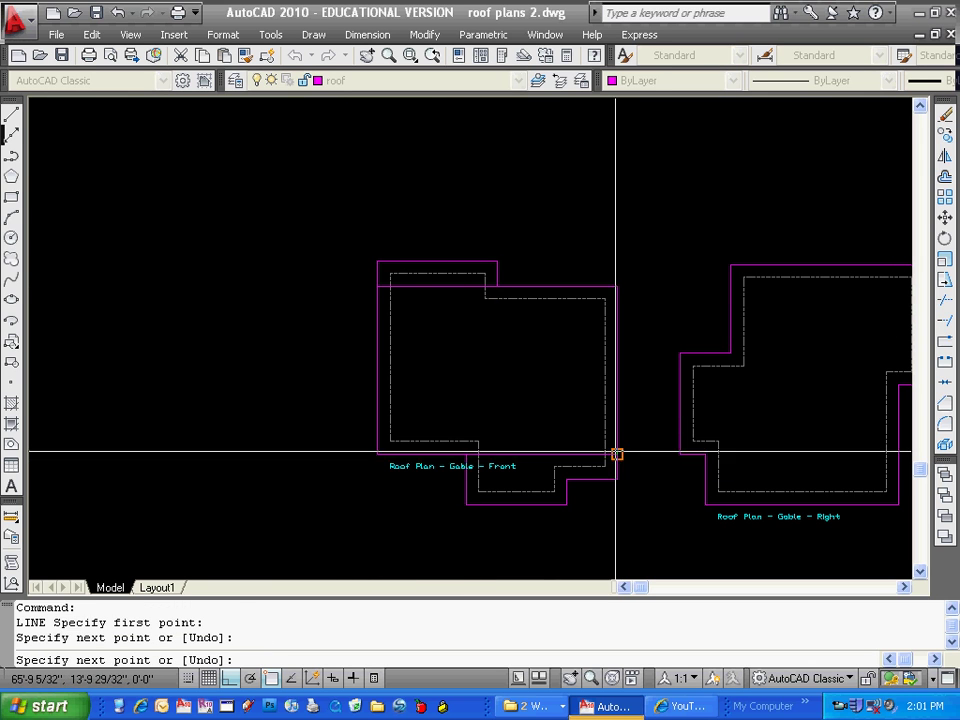
pyautogui.press('Return')
pyautogui.press('Escape')
# Draw a vertical line from the midpoint of the lower horizontal line perpendicular to the upper horizontal line.
pyautogui.click(12, 115)
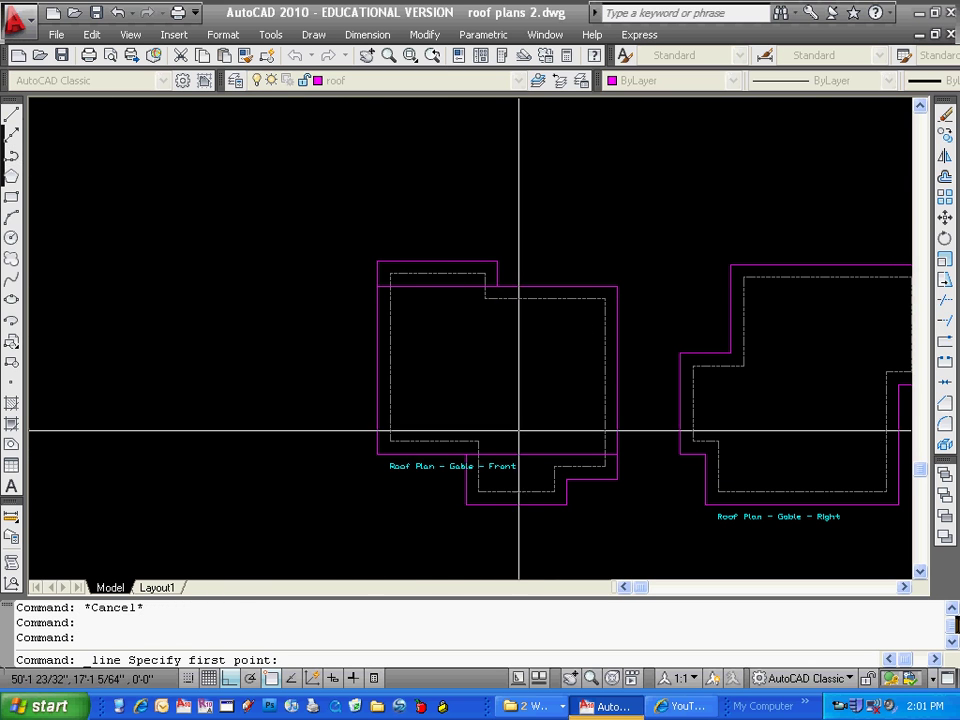
pyautogui.click(541, 455)
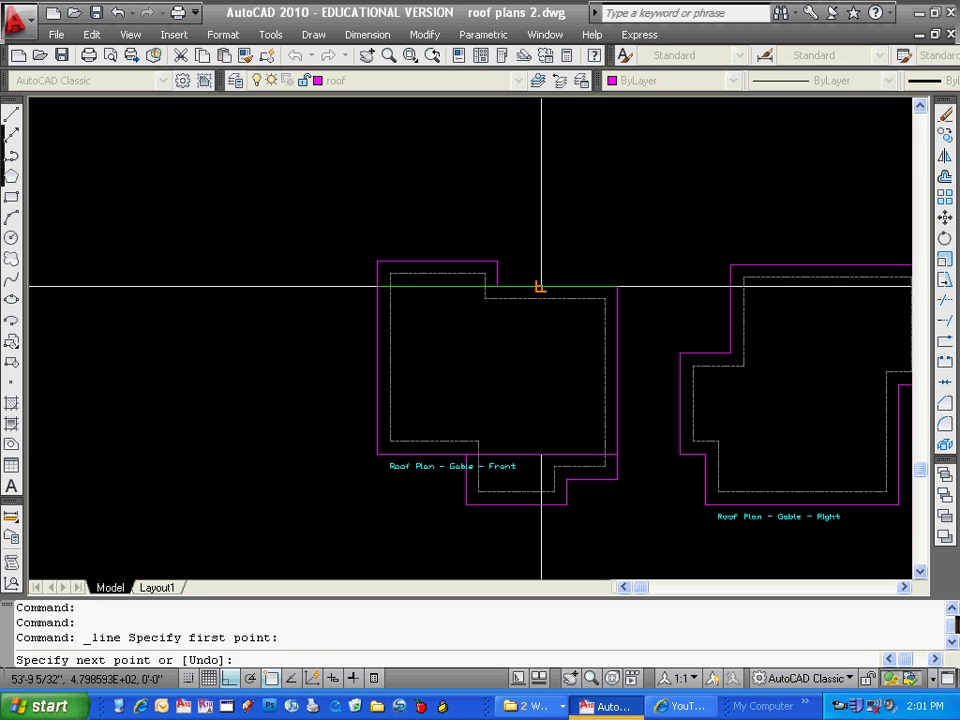
pyautogui.click(541, 286)
pyautogui.press('Escape')
pyautogui.click(429, 273)
pyautogui.click(423, 302)
pyautogui.press('Escape')
pyautogui.press('Escape')
pyautogui.click(432, 287)
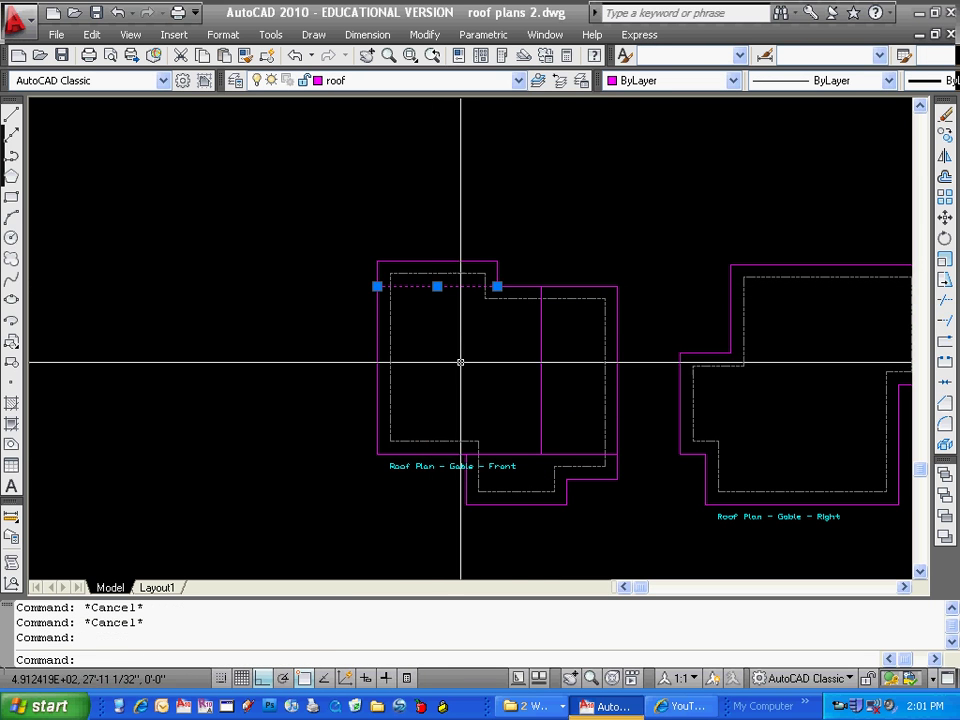
pyautogui.press('Escape')
pyautogui.press('Escape')
pyautogui.click(572, 386)
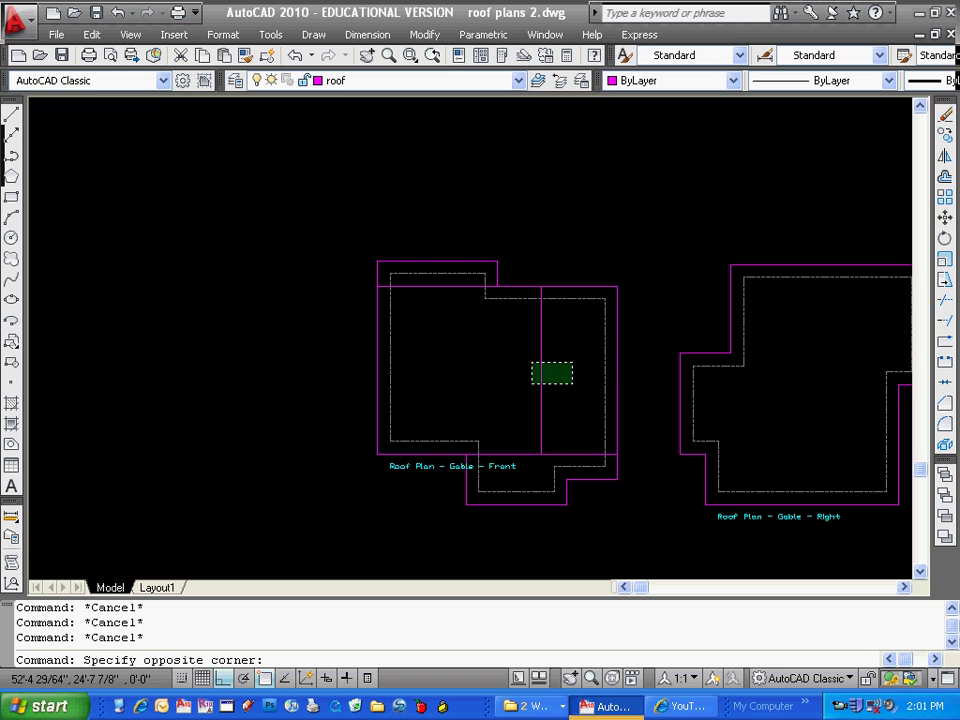
pyautogui.press('Escape')
pyautogui.press('Escape')
pyautogui.press('Escape')
# Draw a horizontal ridge line from the vertical line's midpoint to the west edge of the roof.
pyautogui.click(12, 114)
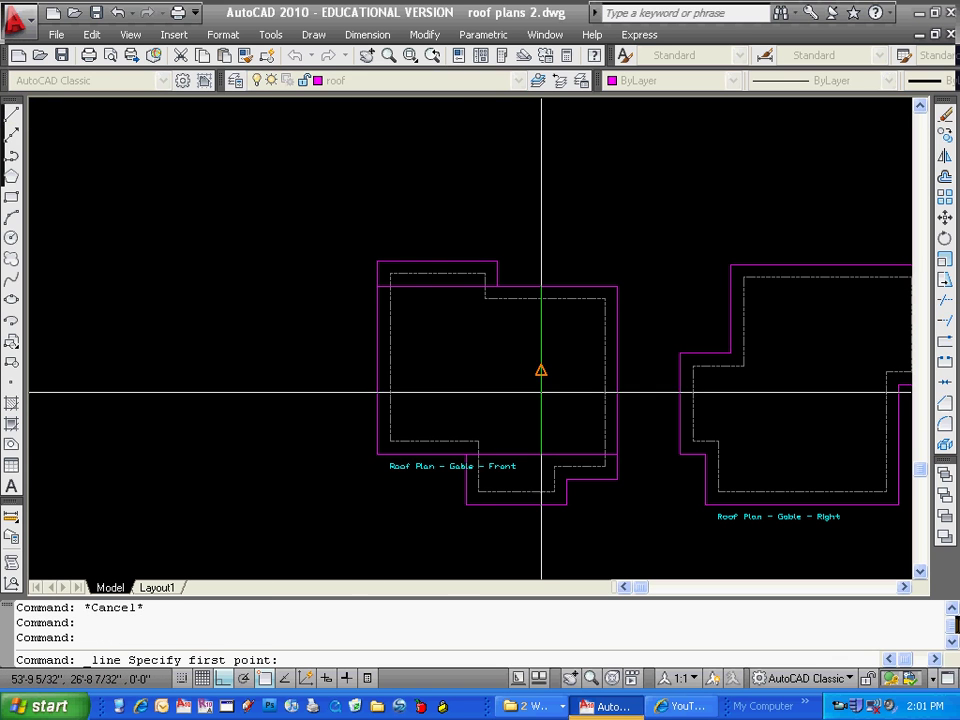
pyautogui.click(377, 369)
pyautogui.press('Escape')
# Stretch the inner end of the ridge line to the east edge so it spans the whole roof.
pyautogui.click(474, 351)
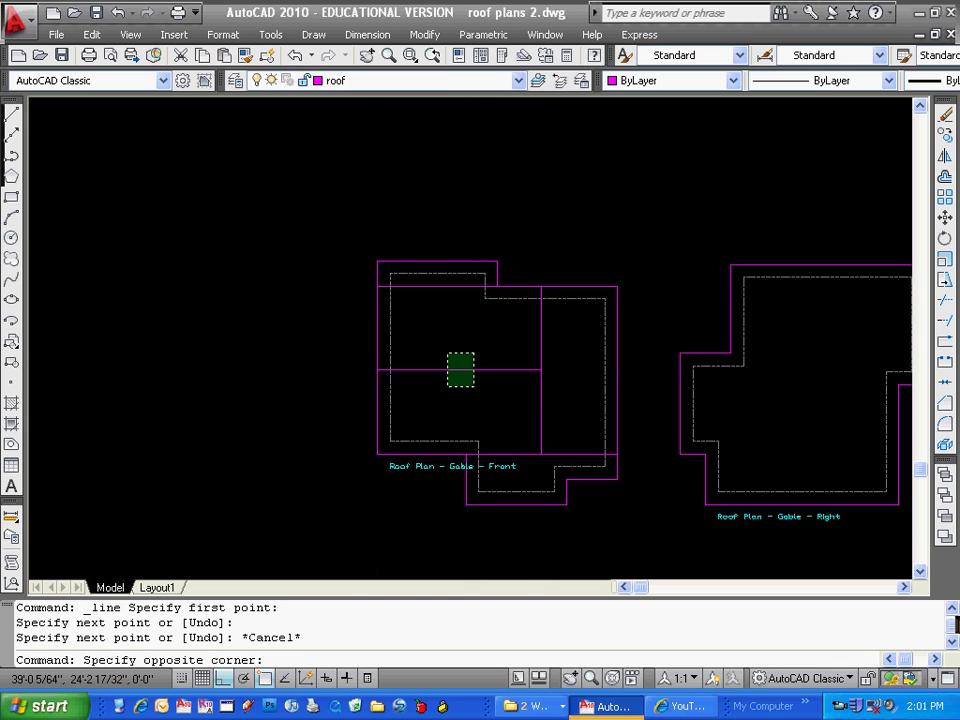
pyautogui.click(446, 388)
pyautogui.click(541, 369)
pyautogui.click(617, 369)
pyautogui.press('Escape')
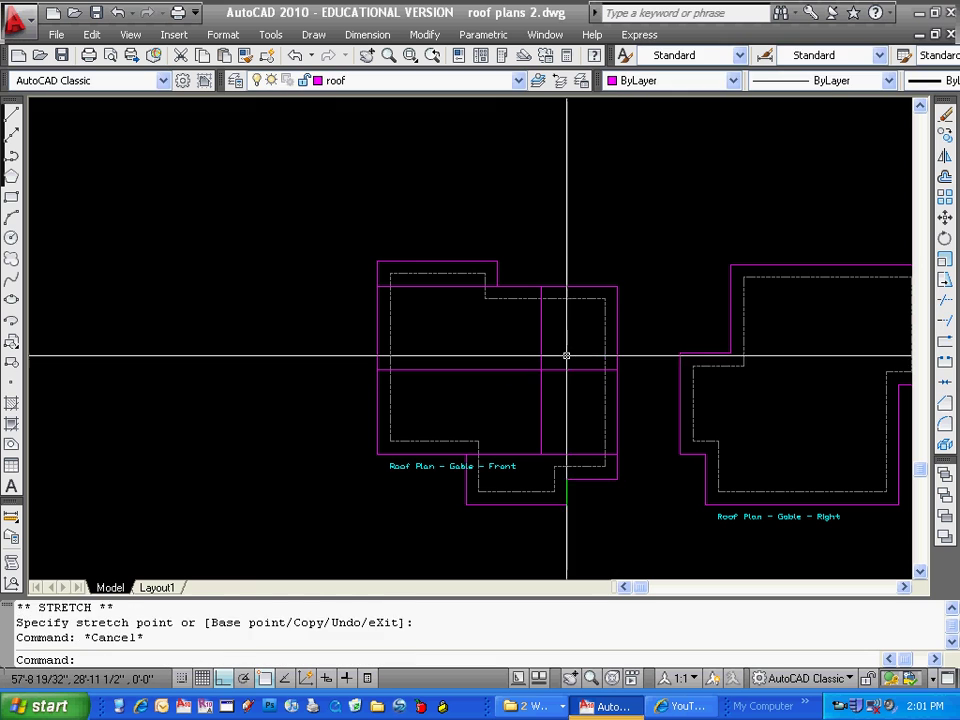
pyautogui.press('Escape')
pyautogui.press('Escape')
# Erase the vertical construction line and the upper and lower horizontal construction lines.
pyautogui.write('e')
pyautogui.press('Return')
pyautogui.click(548, 344)
pyautogui.click(507, 344)
pyautogui.click(454, 288)
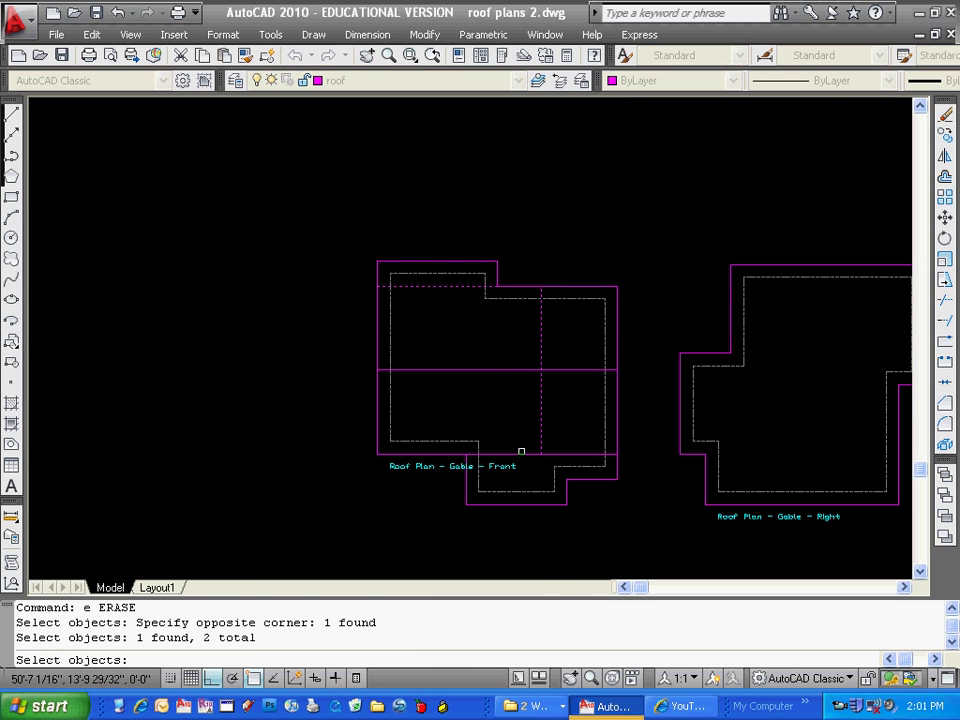
pyautogui.press('Return')
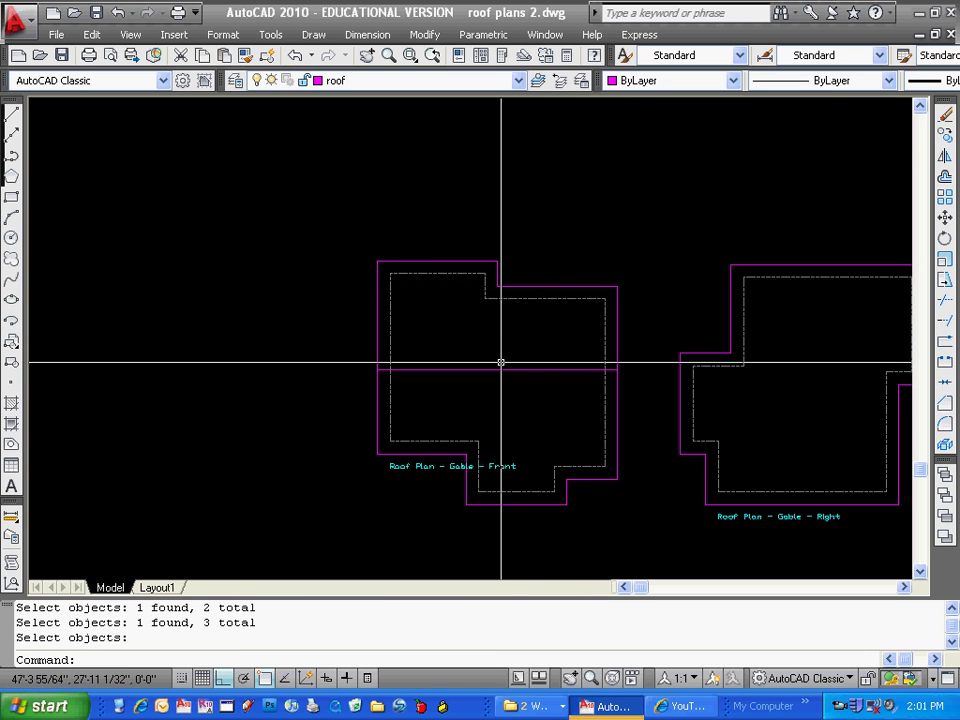
pyautogui.click(13, 117)
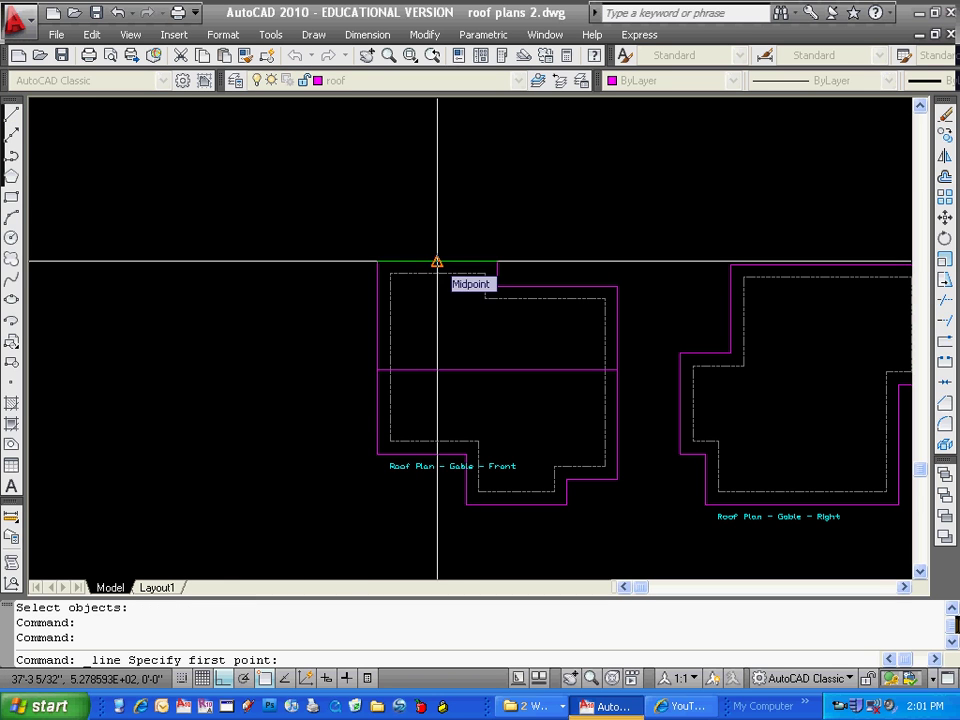
pyautogui.press('Escape')
pyautogui.press('Escape')
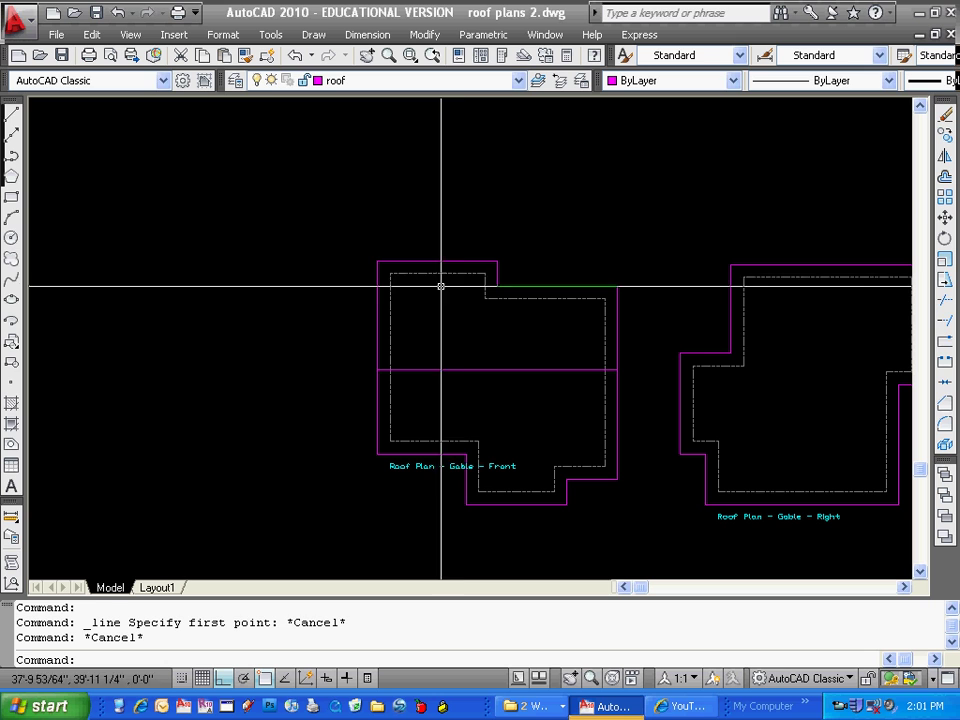
# Draw a vertical ridge line from the midpoint of the roof's upper edge down to the horizontal ridge.
pyautogui.click(13, 117)
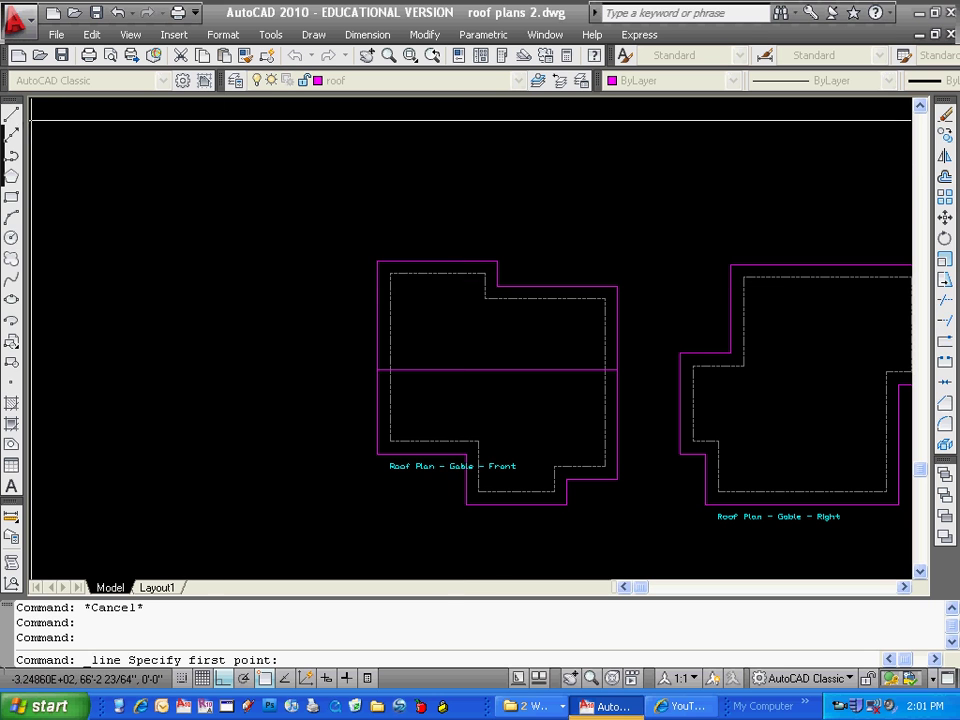
pyautogui.click(437, 262)
pyautogui.click(437, 370)
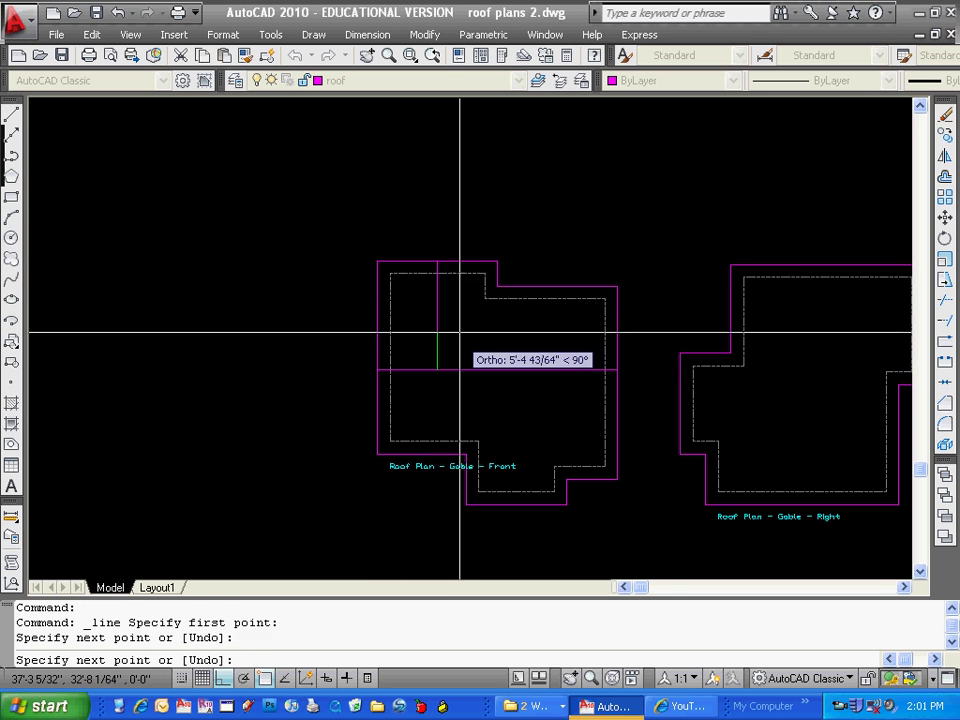
pyautogui.press('Escape')
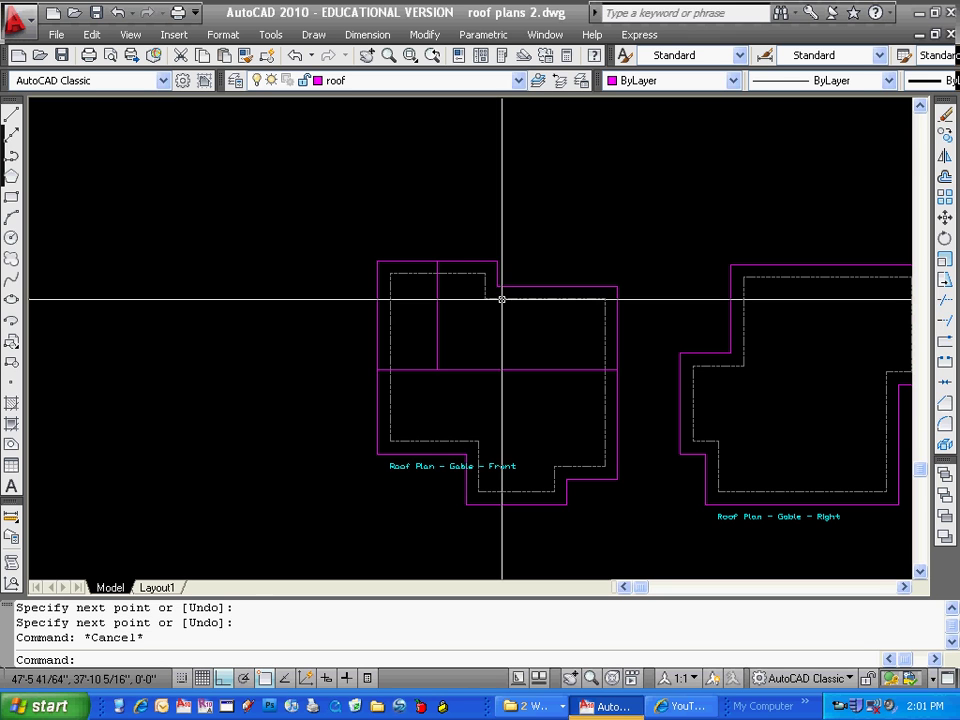
pyautogui.scroll(2, 499, 299)
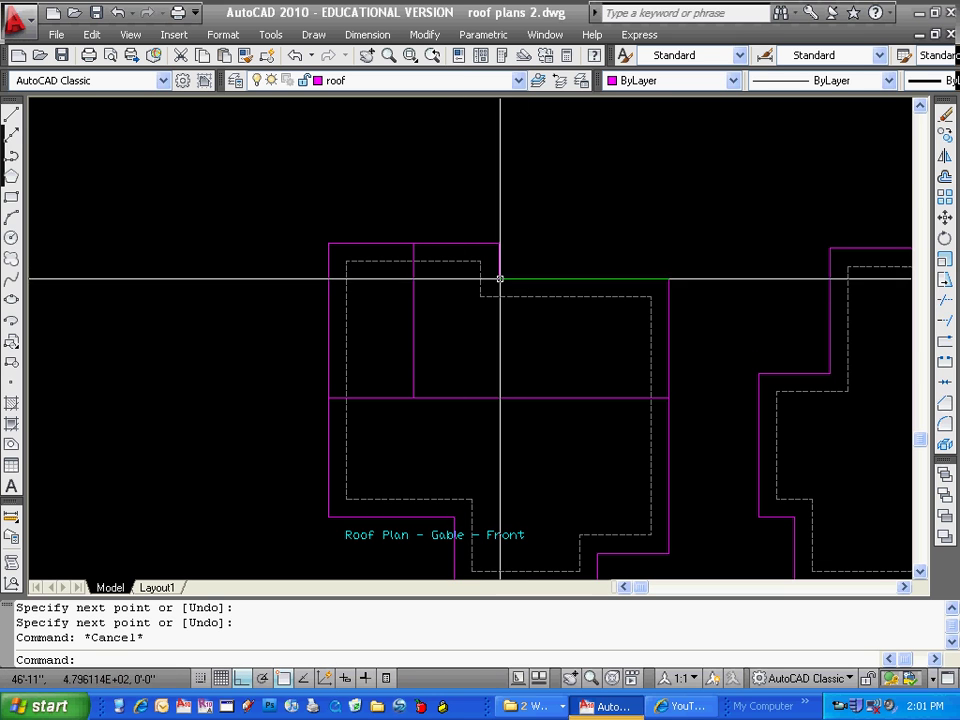
pyautogui.click(12, 116)
pyautogui.click(499, 278)
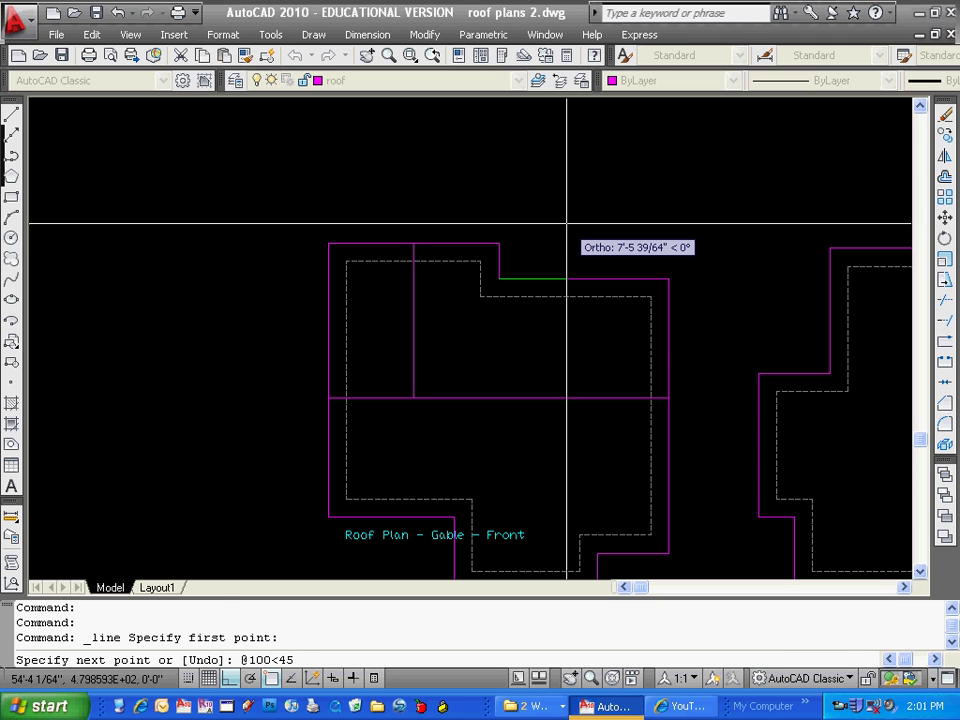
pyautogui.press('Return')
pyautogui.press('Escape')
# Move the 45-degree line by its outer end onto the upper inner corner so it runs into the roof.
pyautogui.write('m')
pyautogui.press('Return')
pyautogui.click(566, 223)
pyautogui.click(543, 234)
pyautogui.press('Return')
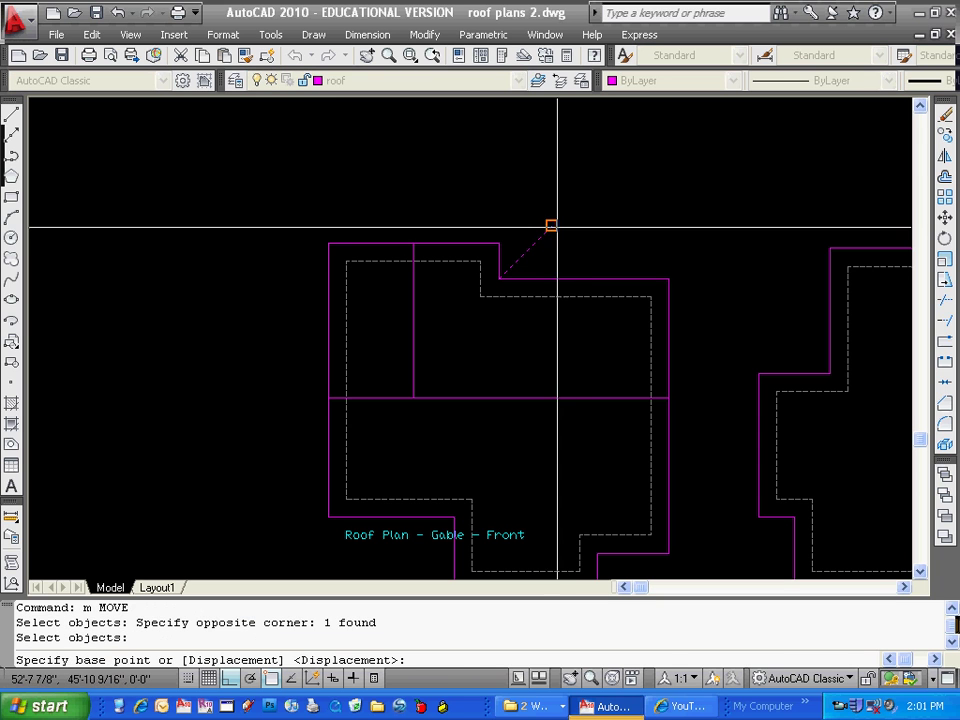
pyautogui.click(551, 226)
pyautogui.click(499, 278)
pyautogui.press('Escape')
# Fillet the vertical ridge and the diagonal valley line with zero radius so they meet at a point.
pyautogui.write('f')
pyautogui.press('Return')
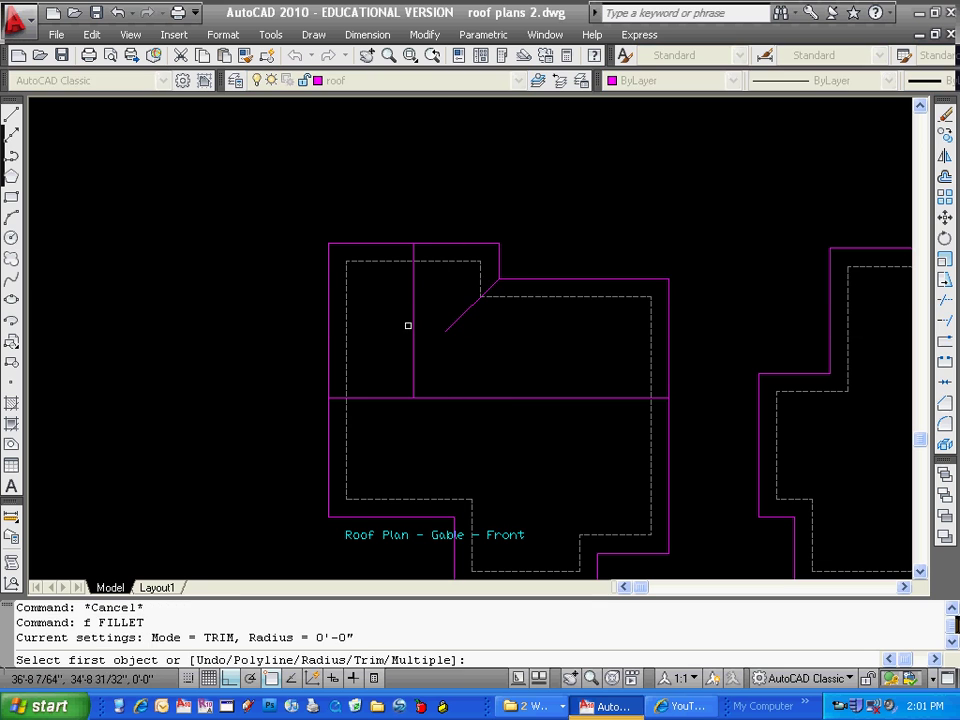
pyautogui.click(412, 316)
pyautogui.click(448, 326)
pyautogui.press('Return')
pyautogui.press('Escape')
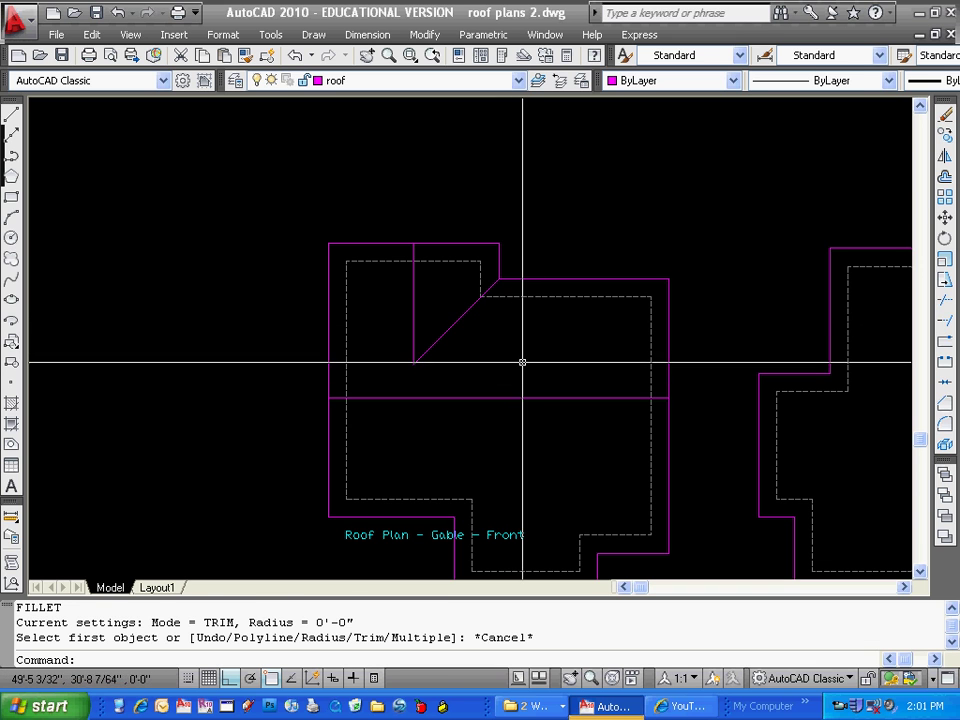
pyautogui.press('Escape')
pyautogui.write('m')
pyautogui.press('Return')
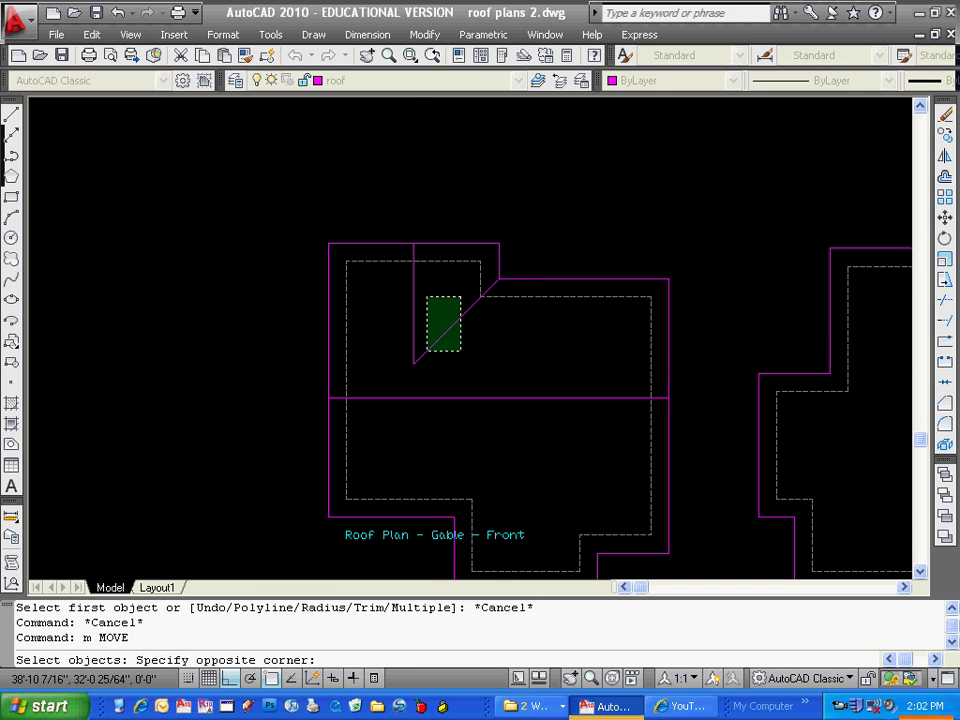
pyautogui.click(427, 349)
pyautogui.press('Escape')
pyautogui.press('Escape')
# Mirror the diagonal valley line about the vertical ridge, keeping the original line.
pyautogui.write('mi')
pyautogui.press('Return')
pyautogui.click(437, 334)
pyautogui.press('Return')
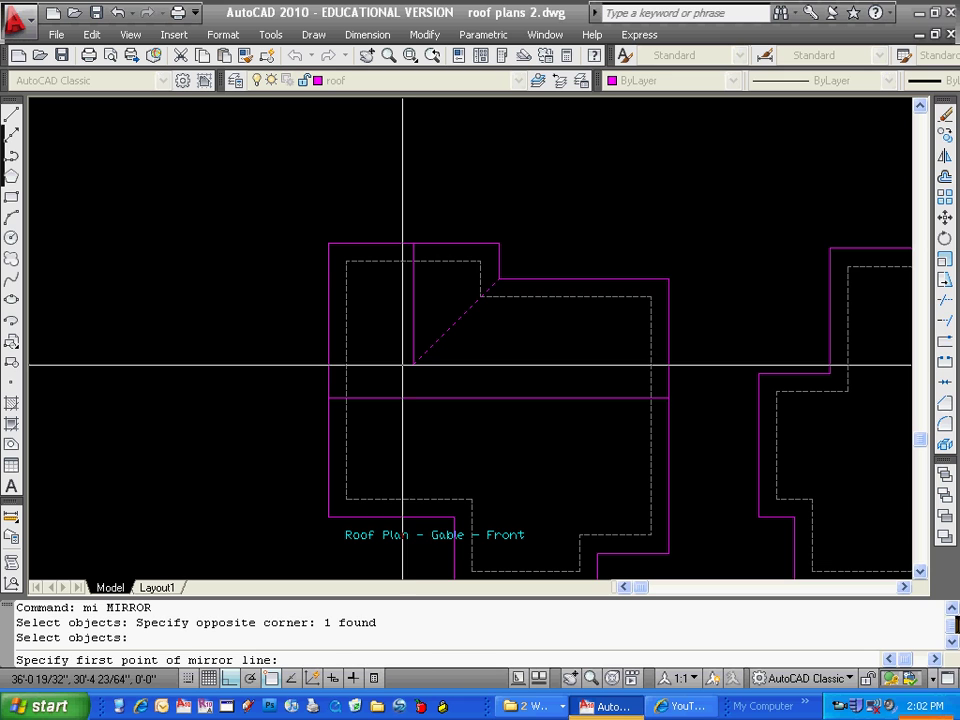
pyautogui.click(414, 364)
pyautogui.click(427, 222)
pyautogui.press('Return')
pyautogui.press('Escape')
# Draw a horizontal line from the lower inner corner across the lower projection to its west edge.
pyautogui.moveTo(420, 332); pyautogui.dragTo(434, 296, button='middle')
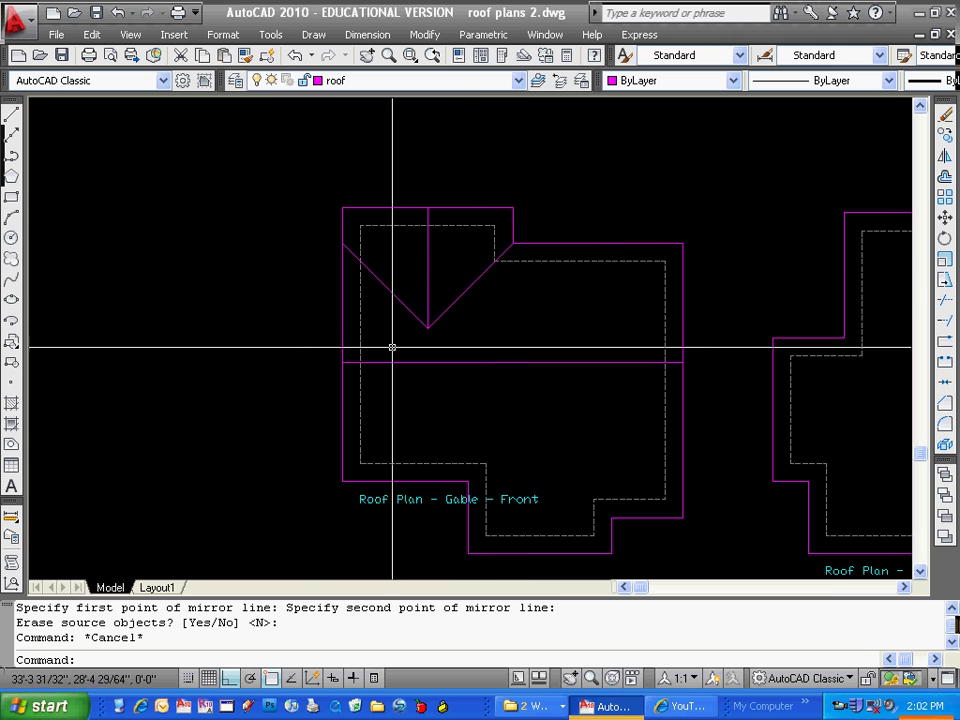
pyautogui.click(11, 114)
pyautogui.click(611, 518)
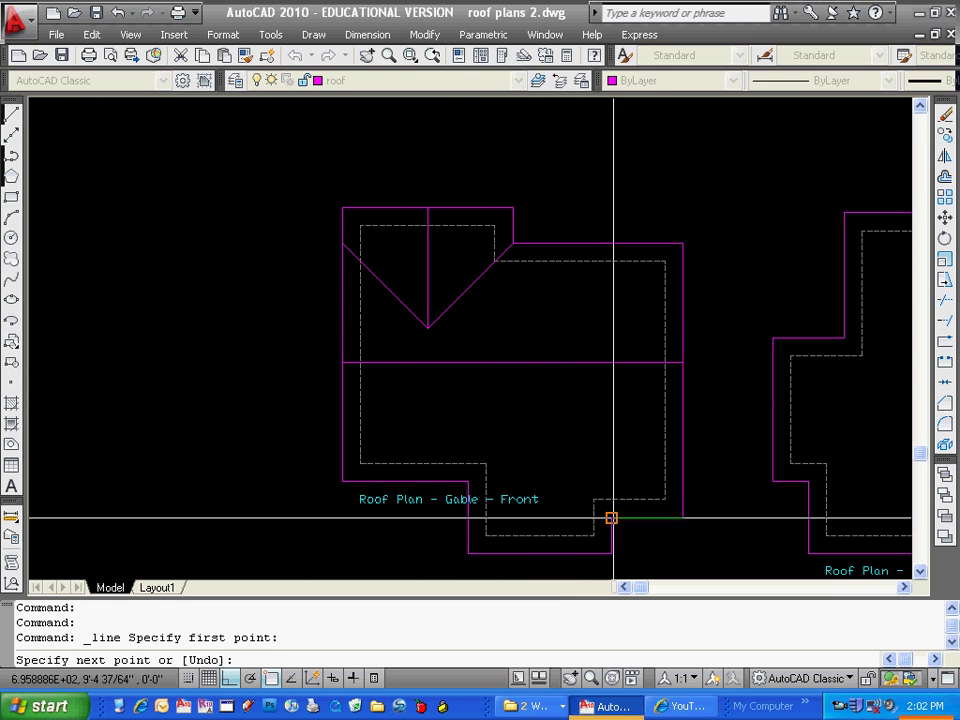
pyautogui.click(468, 518)
pyautogui.press('Escape')
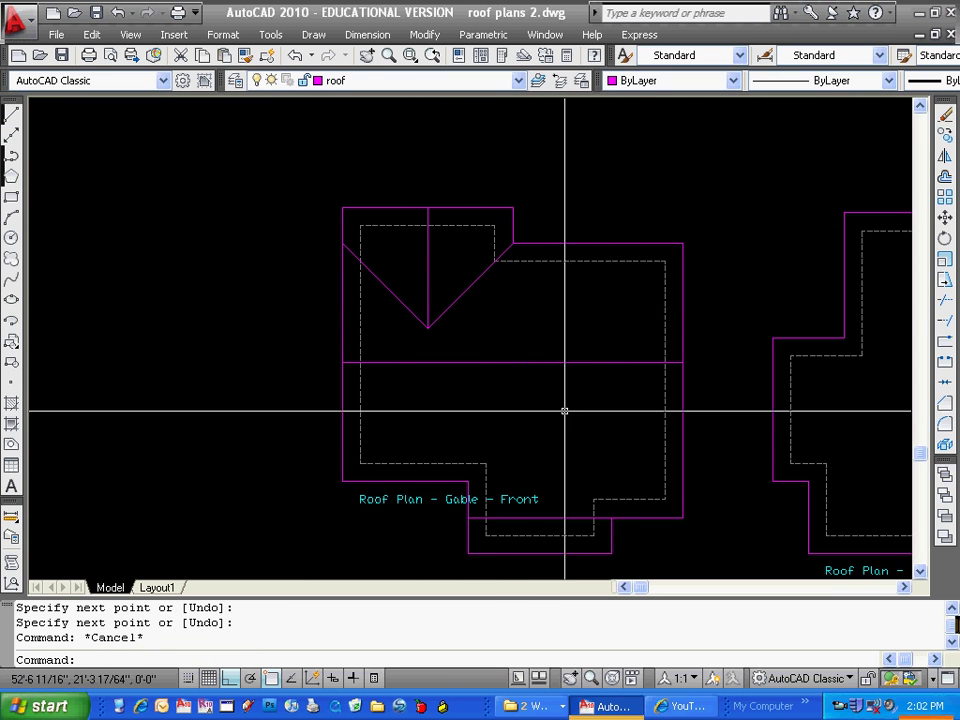
# Draw a horizontal construction line from the lower-west step of the outline to the roof's east edge.
pyautogui.click(11, 114)
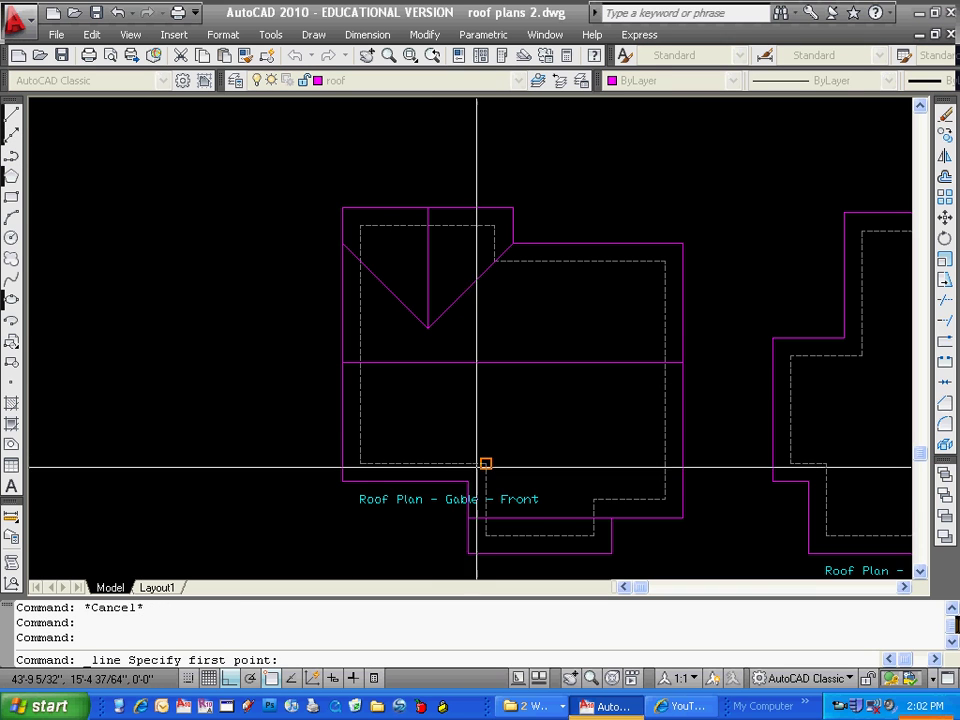
pyautogui.click(484, 481)
pyautogui.click(684, 479)
pyautogui.press('Escape')
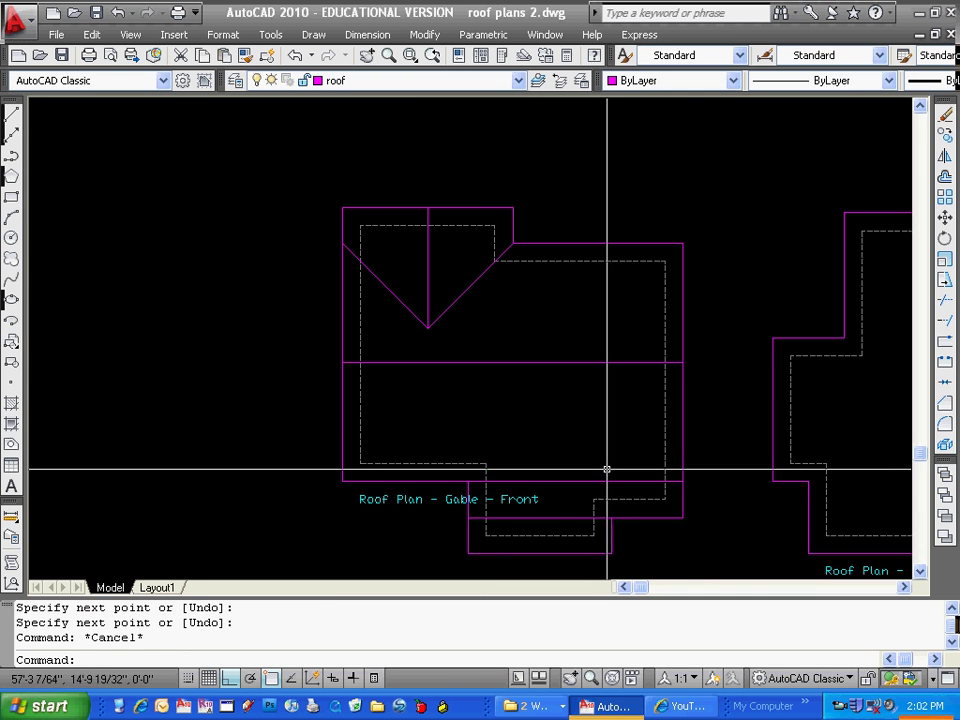
pyautogui.click(578, 480)
pyautogui.press('Escape')
pyautogui.press('Escape')
# Draw a vertical line from the midpoint of the new construction line up to the horizontal ridge.
pyautogui.click(11, 115)
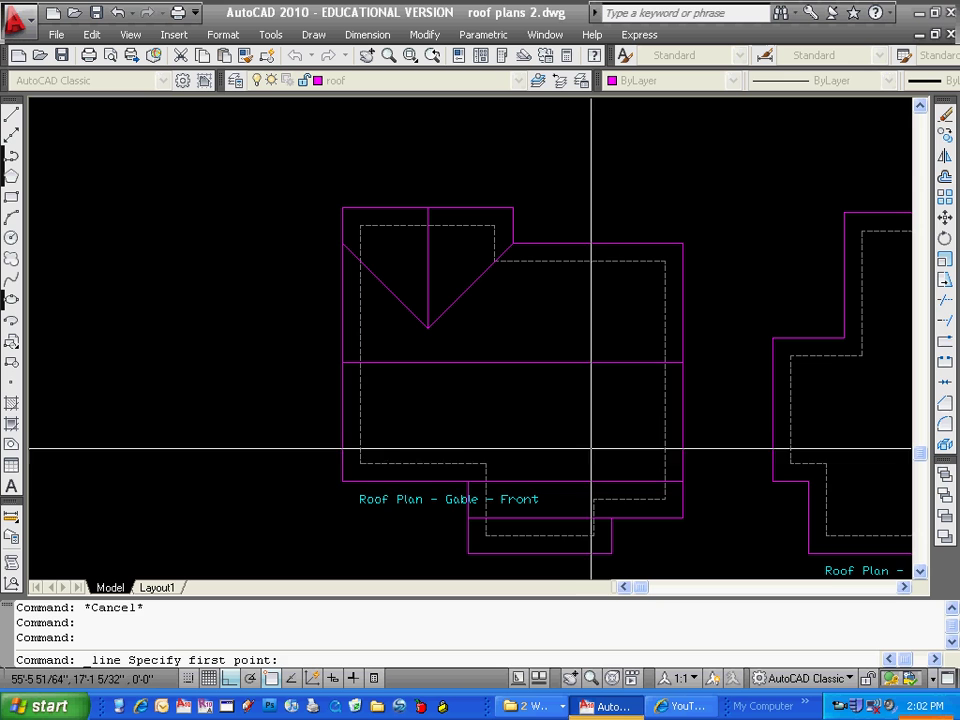
pyautogui.click(574, 481)
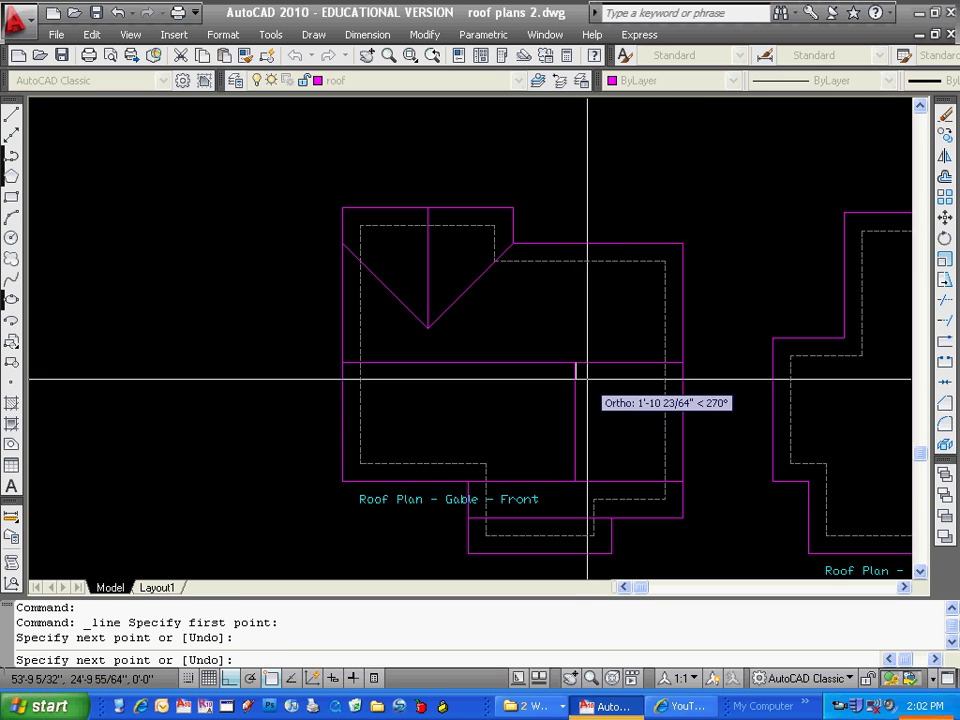
pyautogui.press('Return')
pyautogui.press('Escape')
# Stretch the vertical line's lower end down to the horizontal line across the lower projection.
pyautogui.click(590, 454)
pyautogui.click(566, 462)
pyautogui.click(575, 481)
pyautogui.click(575, 517)
pyautogui.press('Escape')
pyautogui.press('Escape')
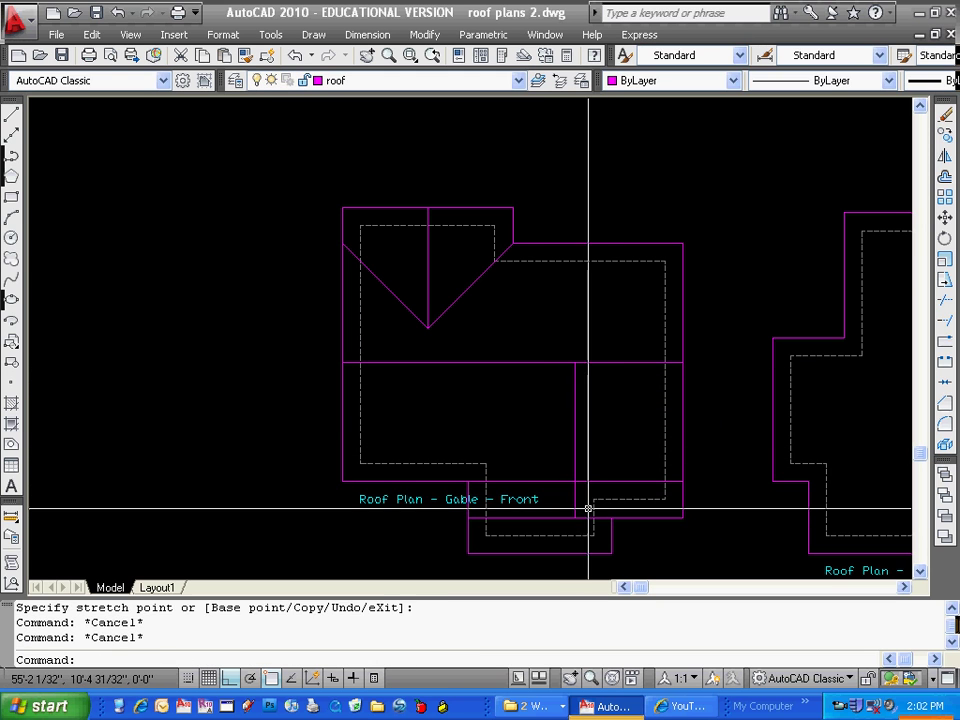
# Erase the horizontal construction line running from the lower-west step to the east edge.
pyautogui.write('e')
pyautogui.press('Return')
pyautogui.click(554, 477)
pyautogui.press('Escape')
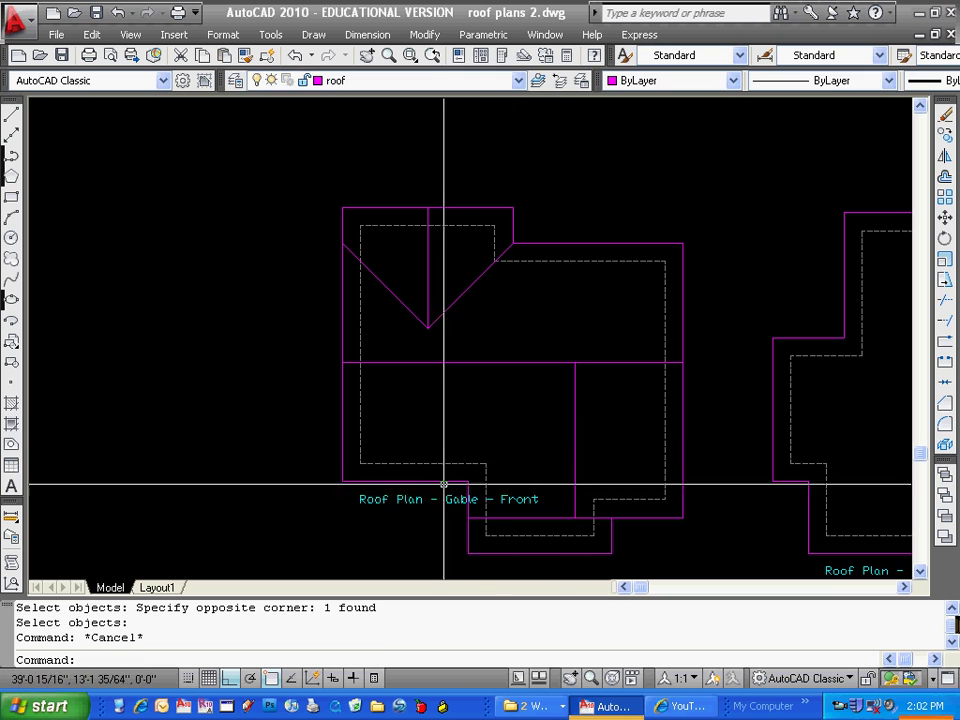
# Copy the original diagonal valley line from its ridge end to the west end of the line across the lower projection.
pyautogui.press('Escape')
pyautogui.write('co')
pyautogui.press('Return')
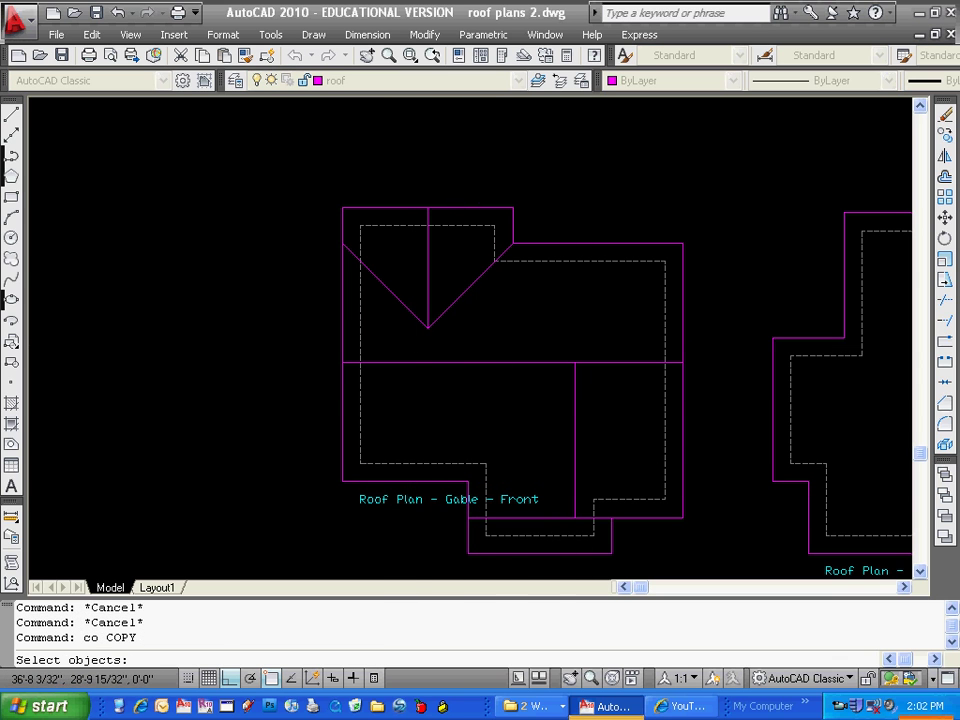
pyautogui.press('Return')
pyautogui.click(427, 326)
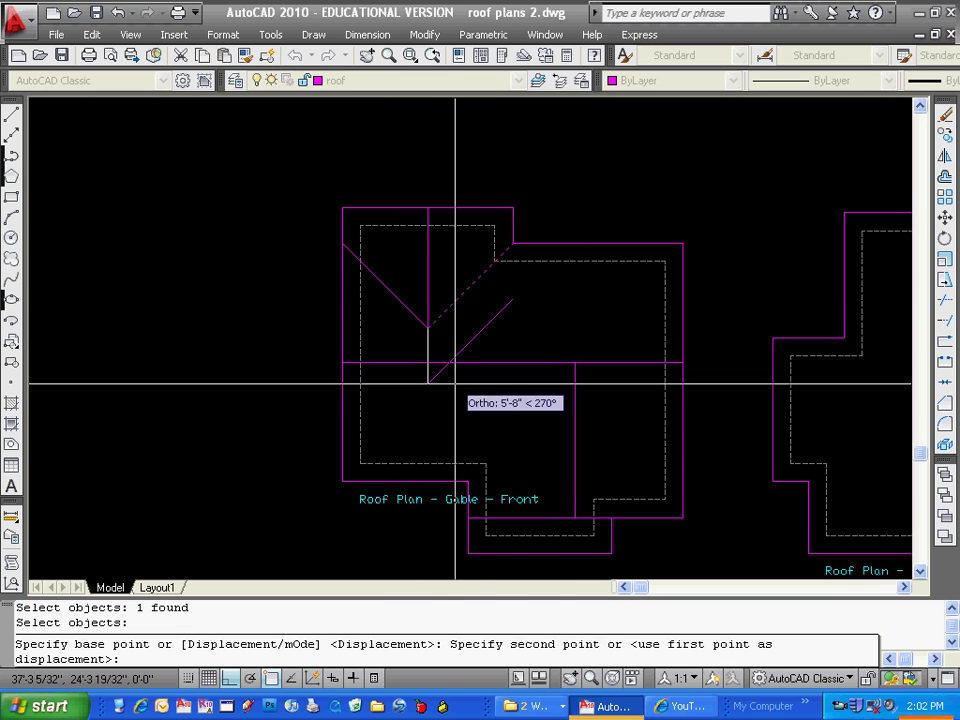
pyautogui.click(429, 517)
pyautogui.press('Escape')
# Fillet the copied diagonal valley line with the vertical ridge line above the lower projection so they meet at a corner.
pyautogui.write('f')
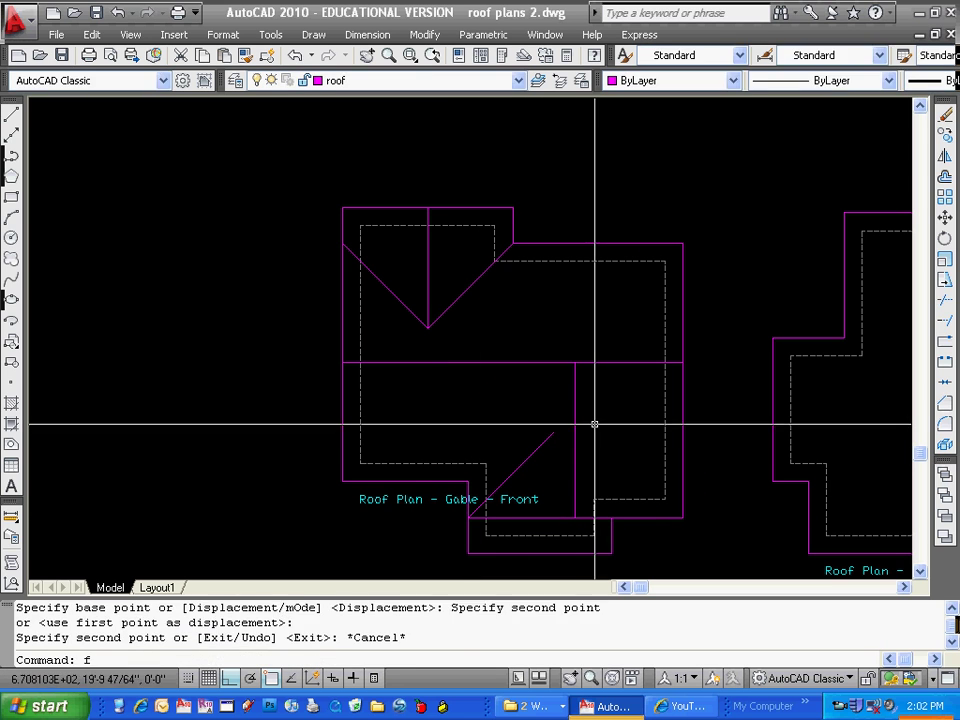
pyautogui.press('Return')
pyautogui.click(552, 437)
pyautogui.click(575, 432)
pyautogui.press('Return')
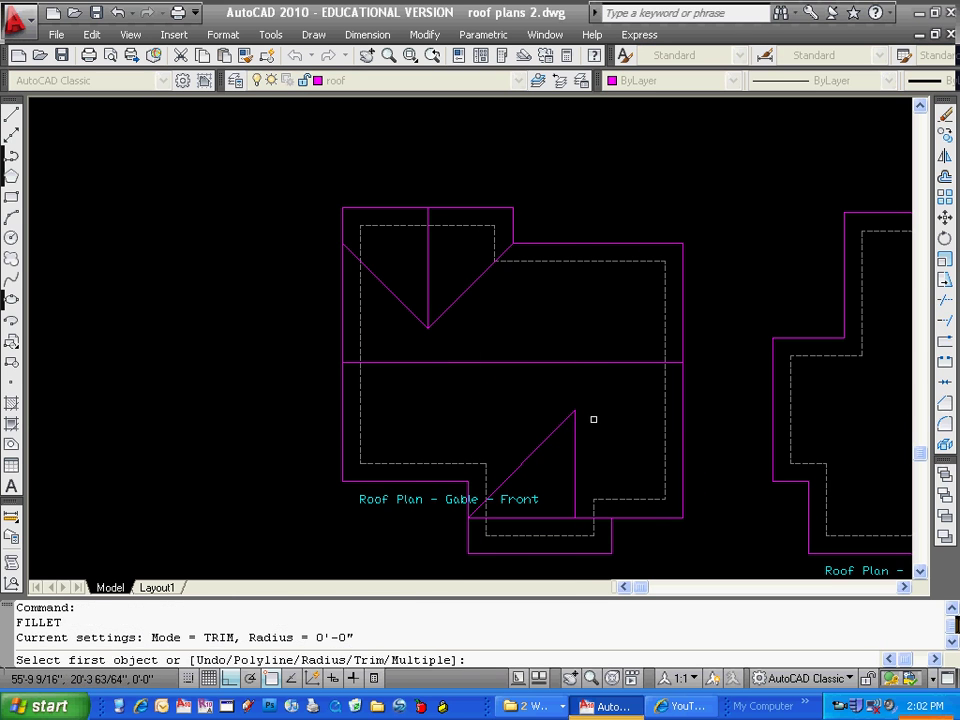
pyautogui.press('Escape')
# Mirror the lower diagonal valley line about the vertical ridge line, keeping the source line.
pyautogui.write('mi')
pyautogui.press('Return')
pyautogui.click(557, 414)
pyautogui.click(549, 450)
pyautogui.press('Return')
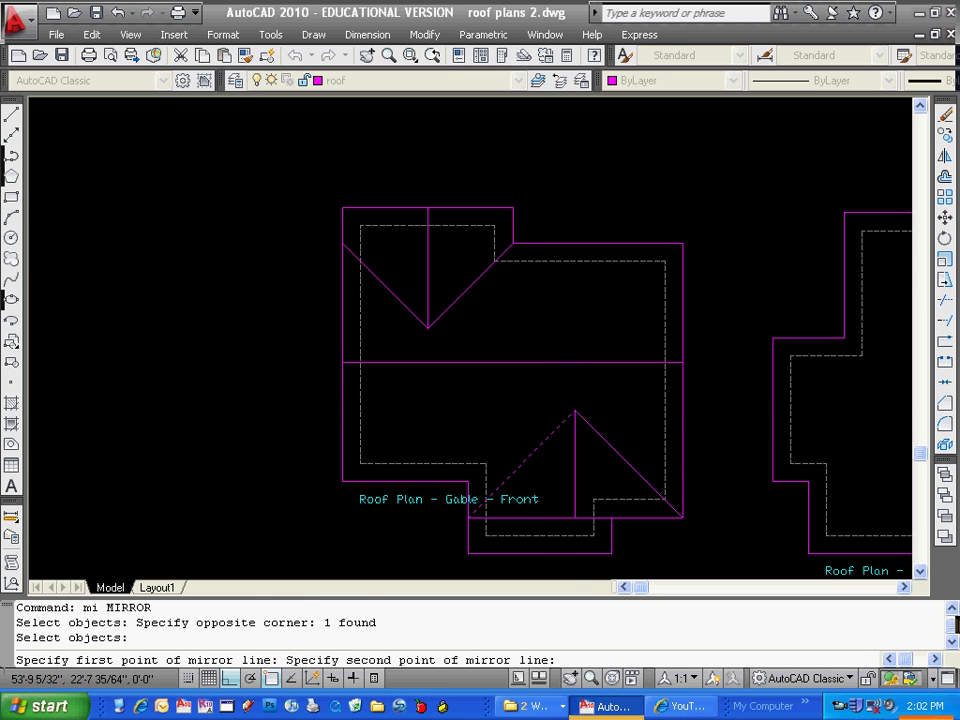
pyautogui.click(581, 328)
pyautogui.press('Return')
pyautogui.press('Escape')
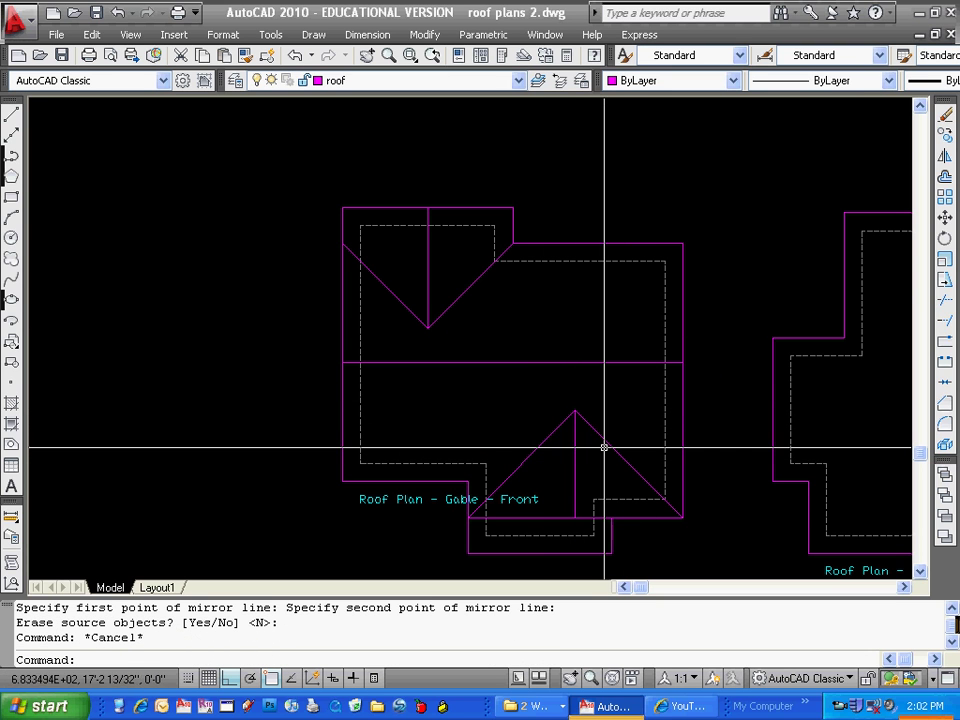
# Draw a vertical line from the midpoint of the lower projection's bottom edge up to the horizontal line across it.
pyautogui.moveTo(587, 467); pyautogui.dragTo(610, 449, button='middle')
pyautogui.scroll(2, 604, 471)
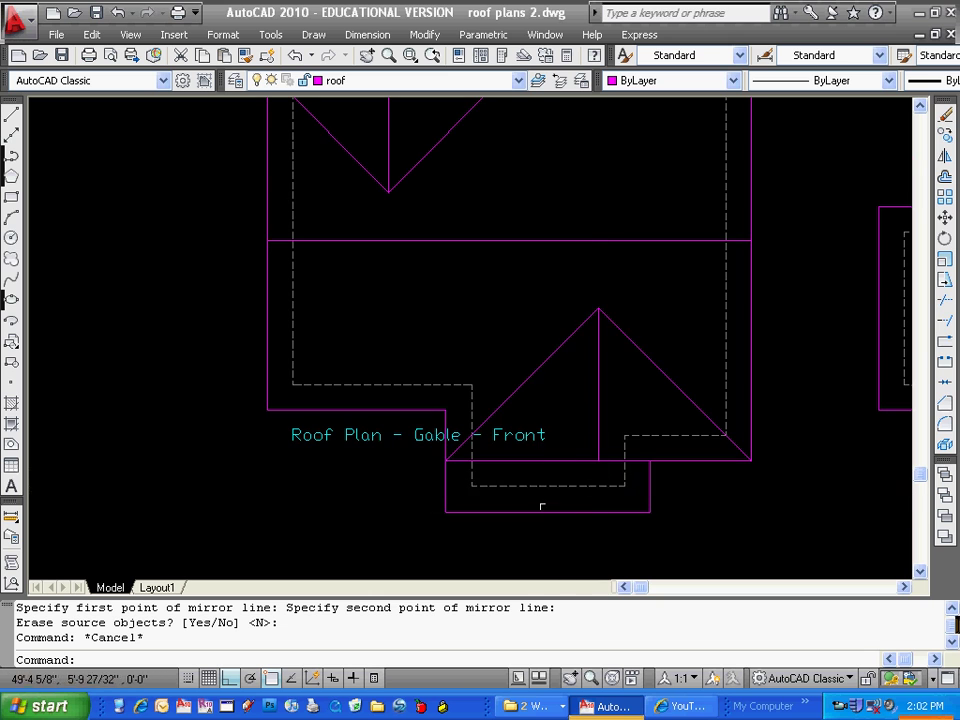
pyautogui.click(11, 115)
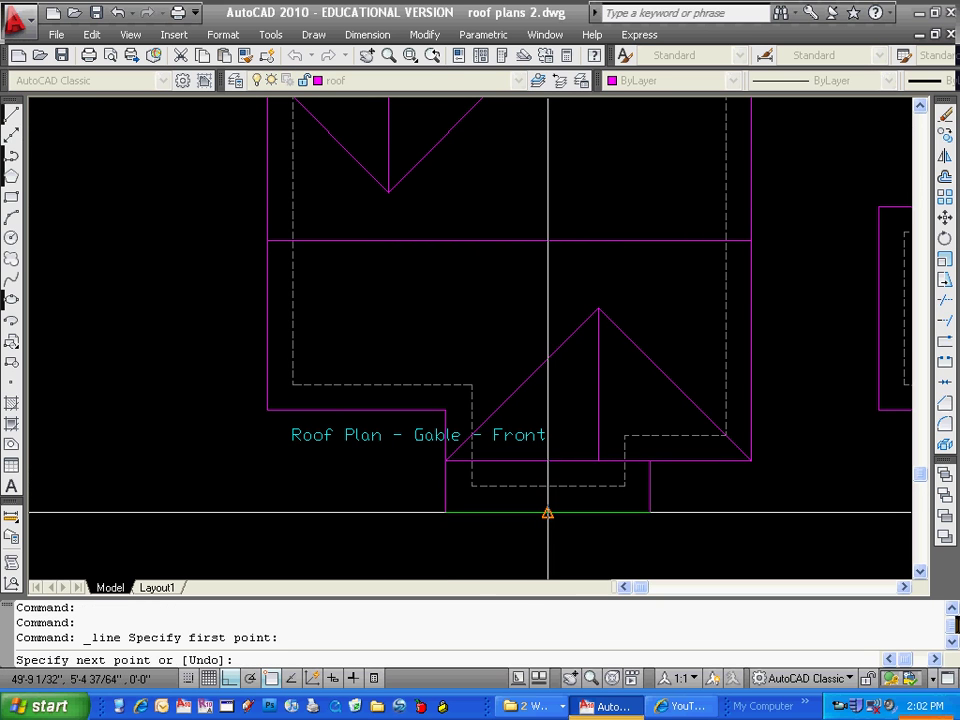
pyautogui.click(548, 460)
pyautogui.press('Escape')
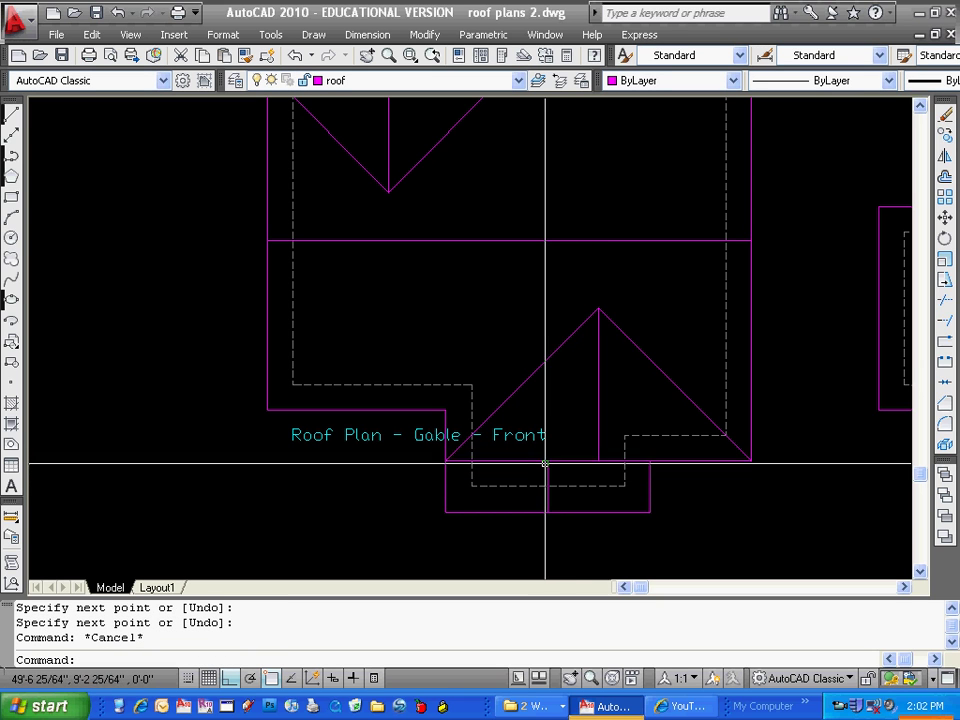
# Trim away the horizontal line across the lower projection west of the short vertical line.
pyautogui.press('Escape')
pyautogui.write('tr')
pyautogui.press('Return')
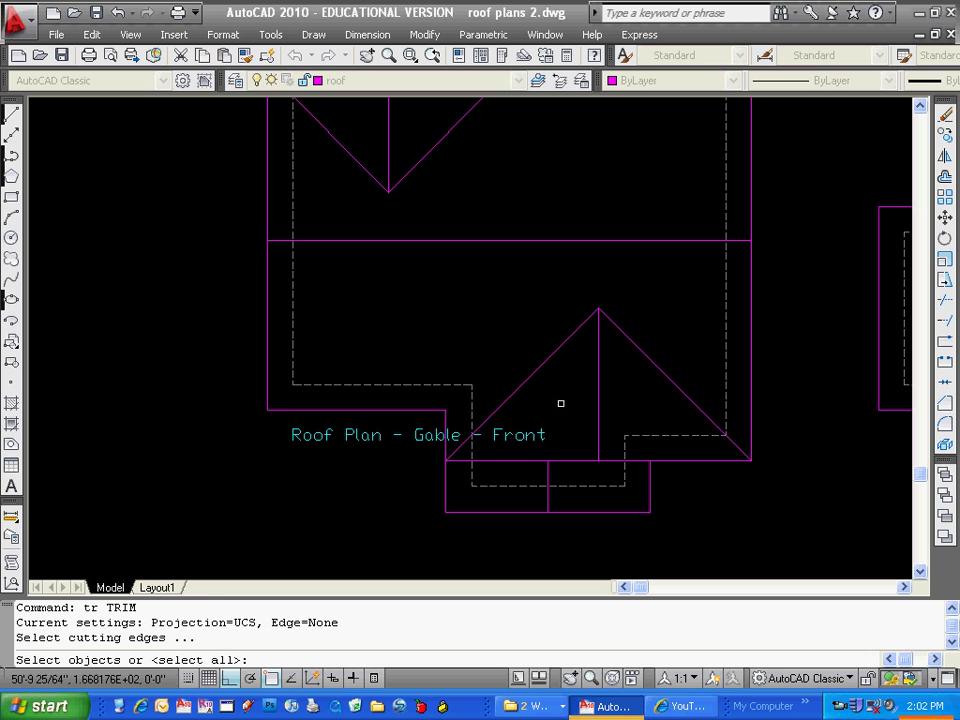
pyautogui.press('Escape')
pyautogui.write('tr')
pyautogui.press('Return')
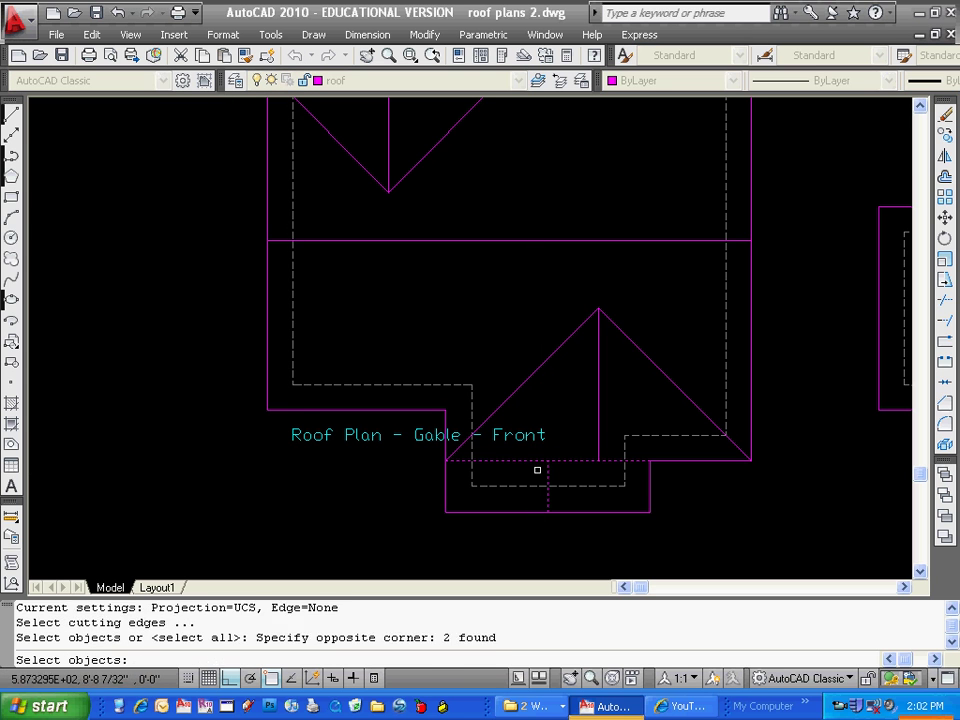
pyautogui.press('Escape')
# Erase all the ridge and valley lines inside the Gable - Front roof outline.
pyautogui.scroll(-3, 645, 334)
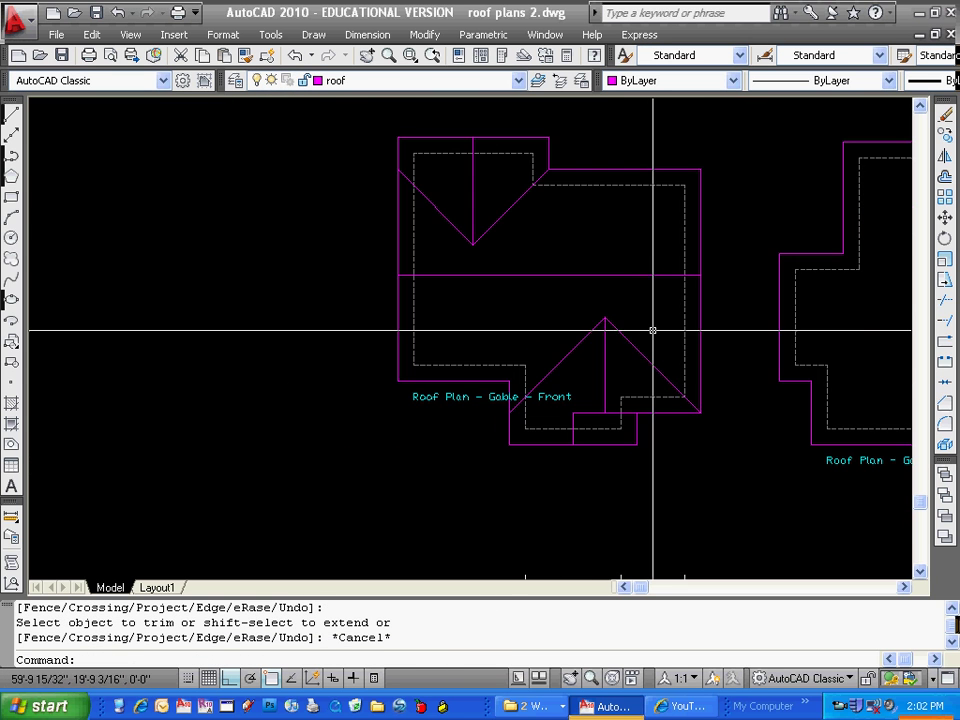
pyautogui.moveTo(625, 354); pyautogui.dragTo(627, 375, button='middle')
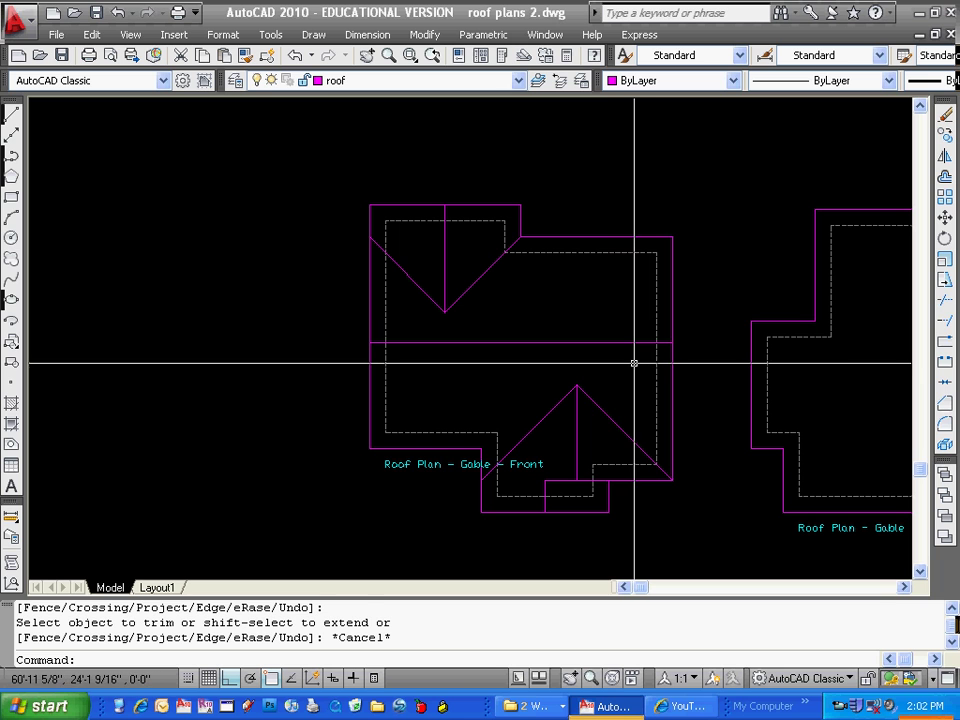
pyautogui.write('e')
pyautogui.press('Return')
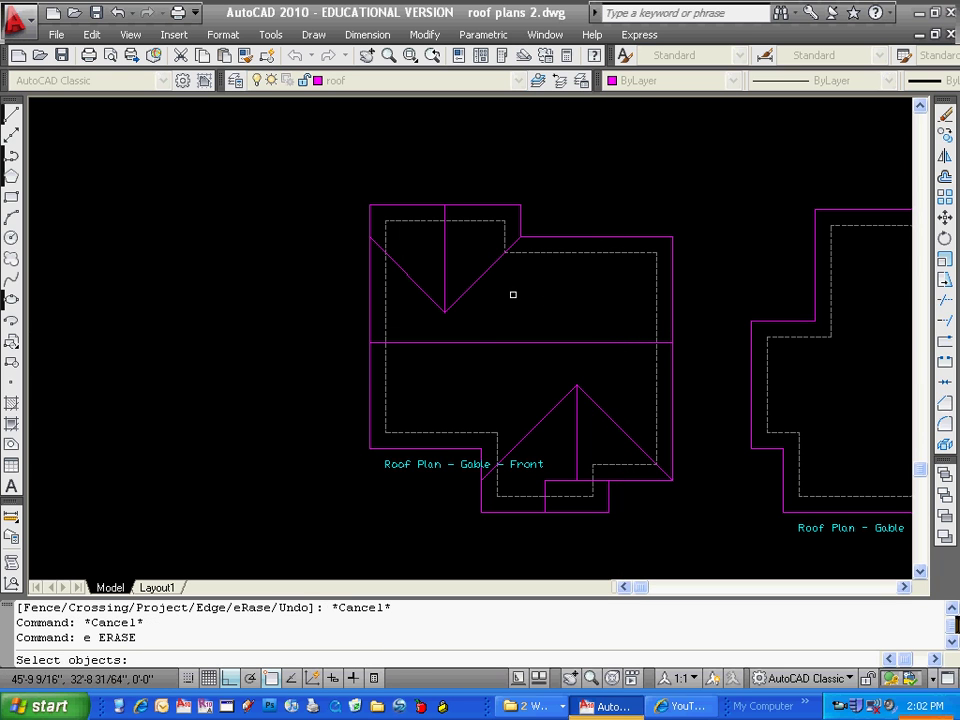
pyautogui.click(422, 342)
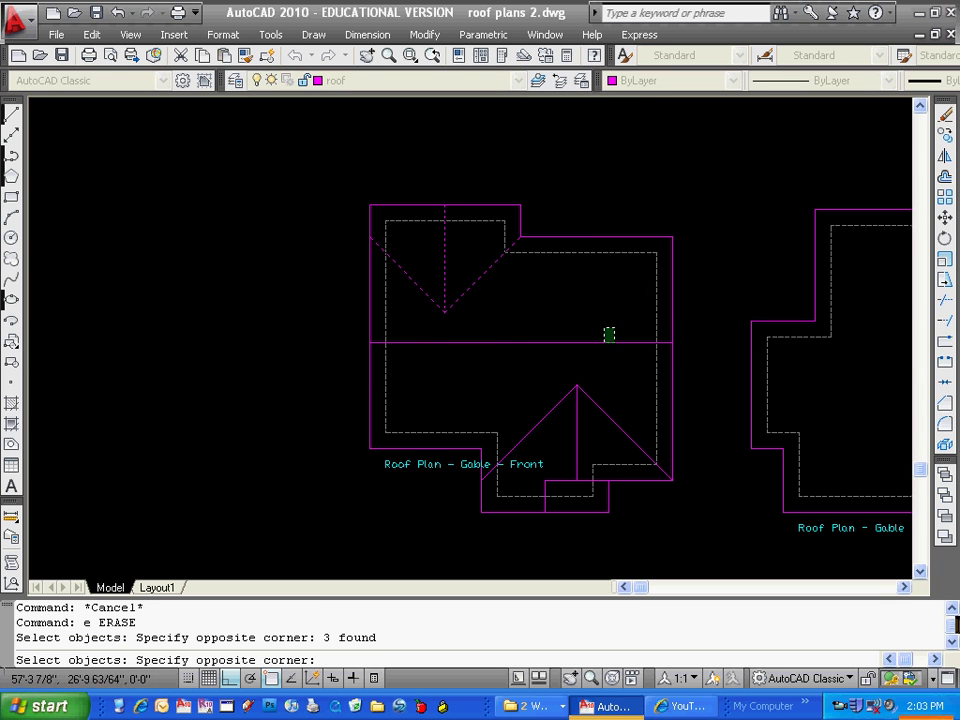
pyautogui.click(557, 430)
pyautogui.click(546, 489)
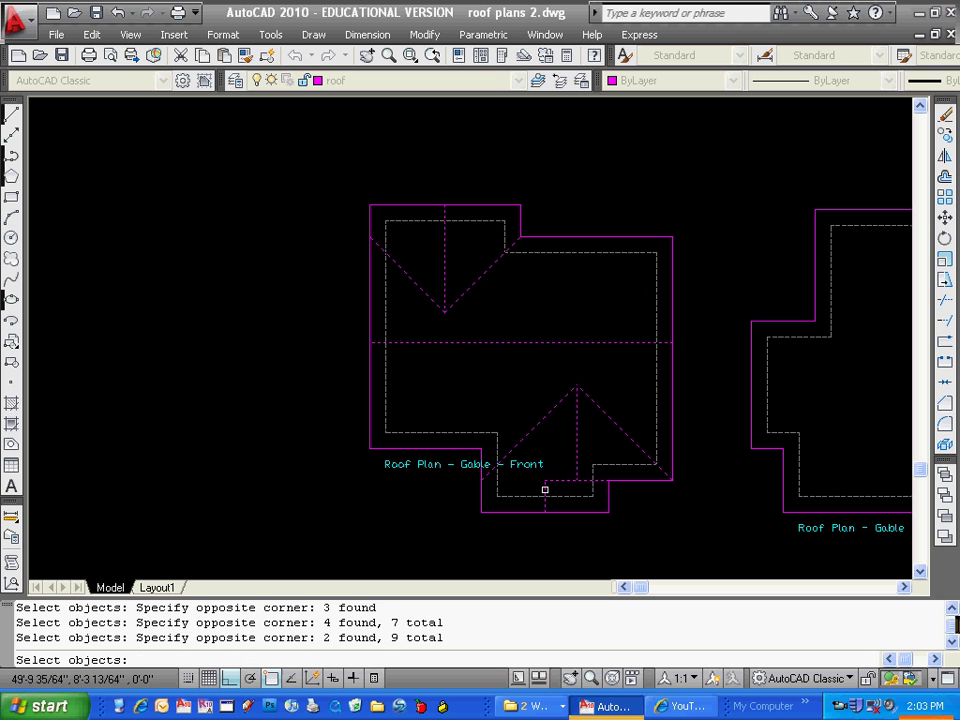
pyautogui.press('Return')
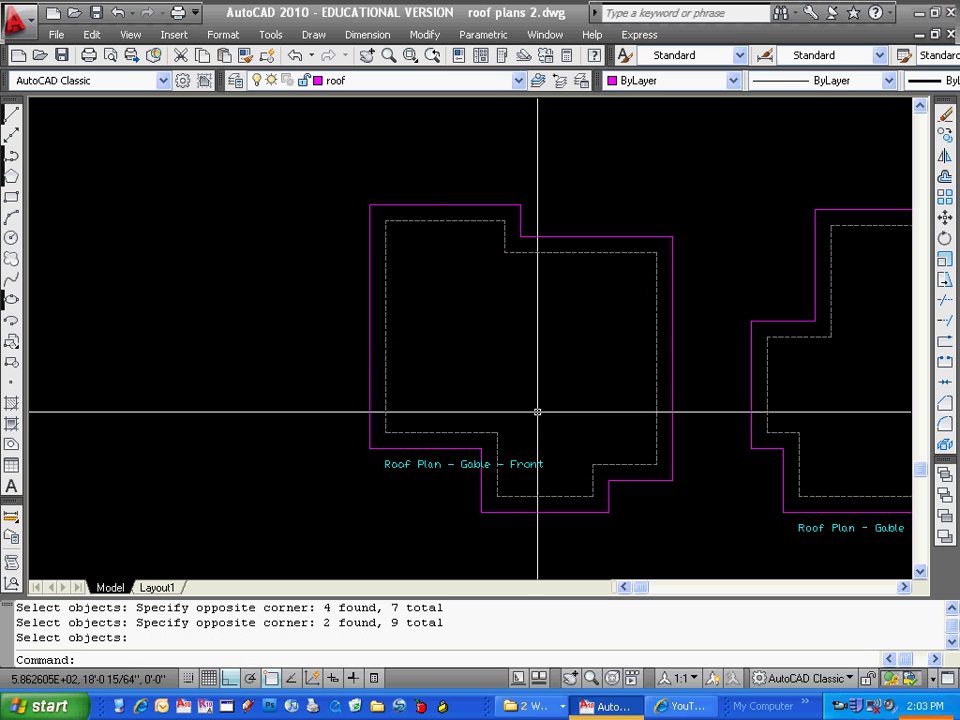
# Turn on the roof other layer, and undo both that layer change and the erasure.
pyautogui.click(518, 80)
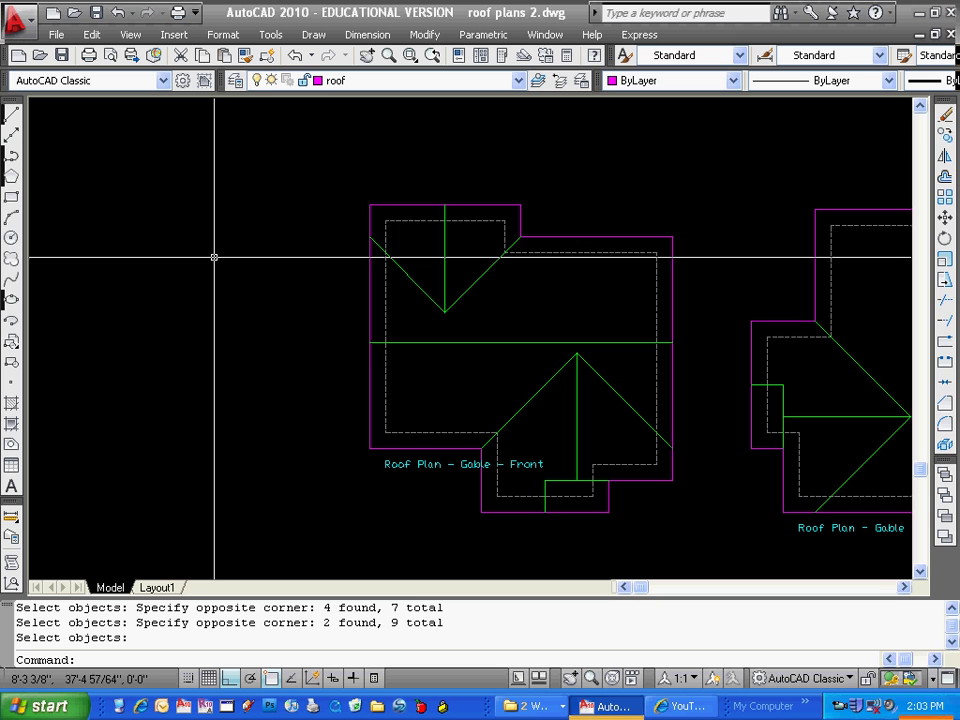
pyautogui.press('Escape')
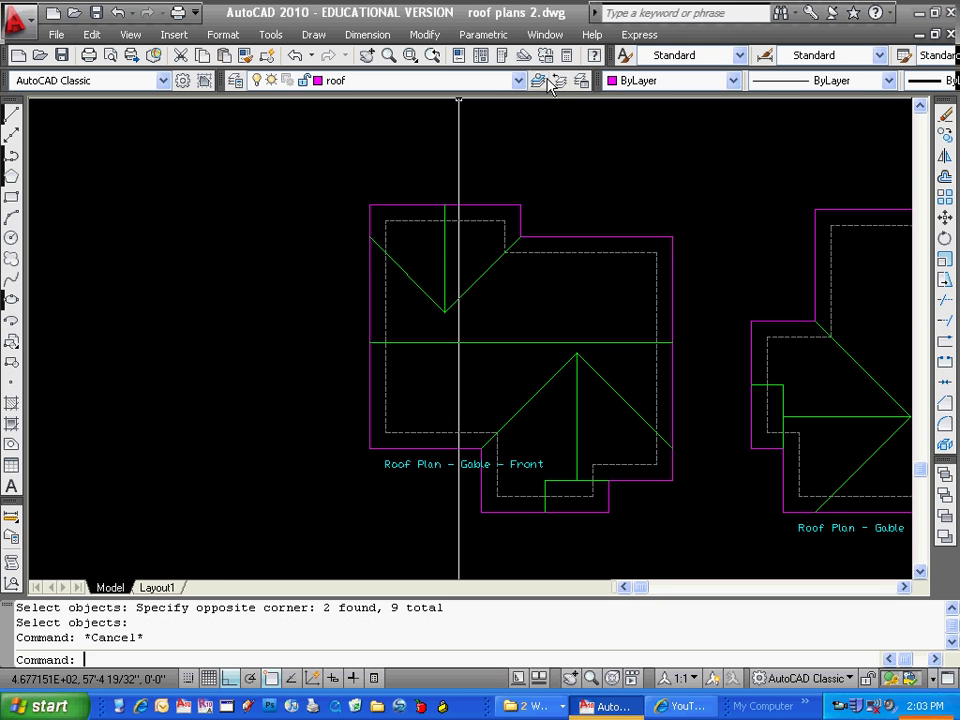
pyautogui.hotkey('ctrl', 'z')
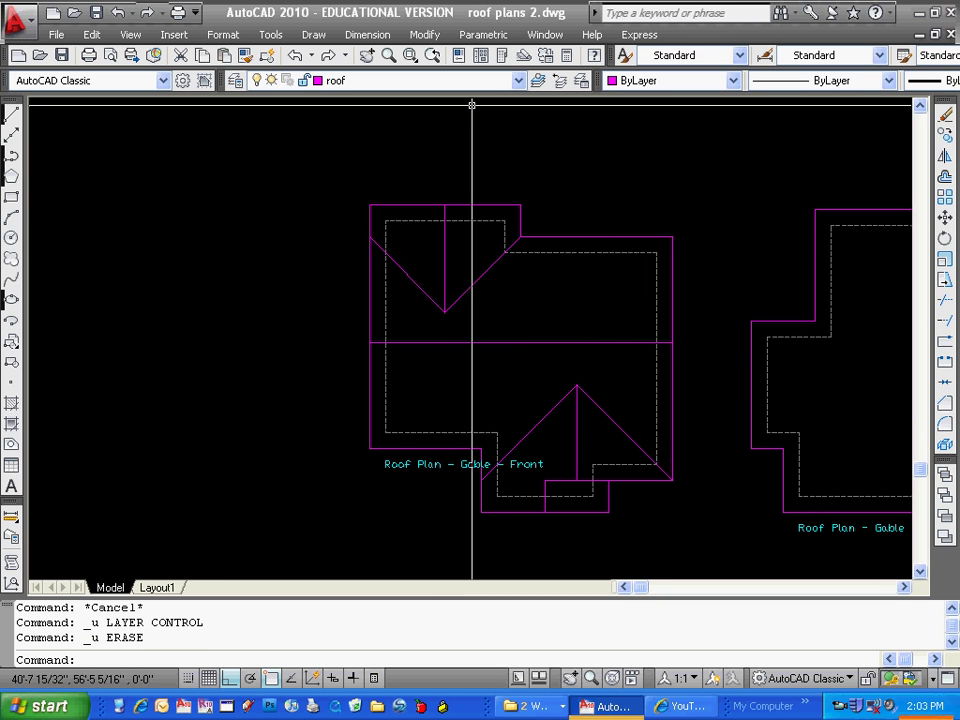
# Turn on the roof other layer to compare its green lines with the drawn ridges and valleys.
pyautogui.click(517, 81)
pyautogui.click(259, 144)
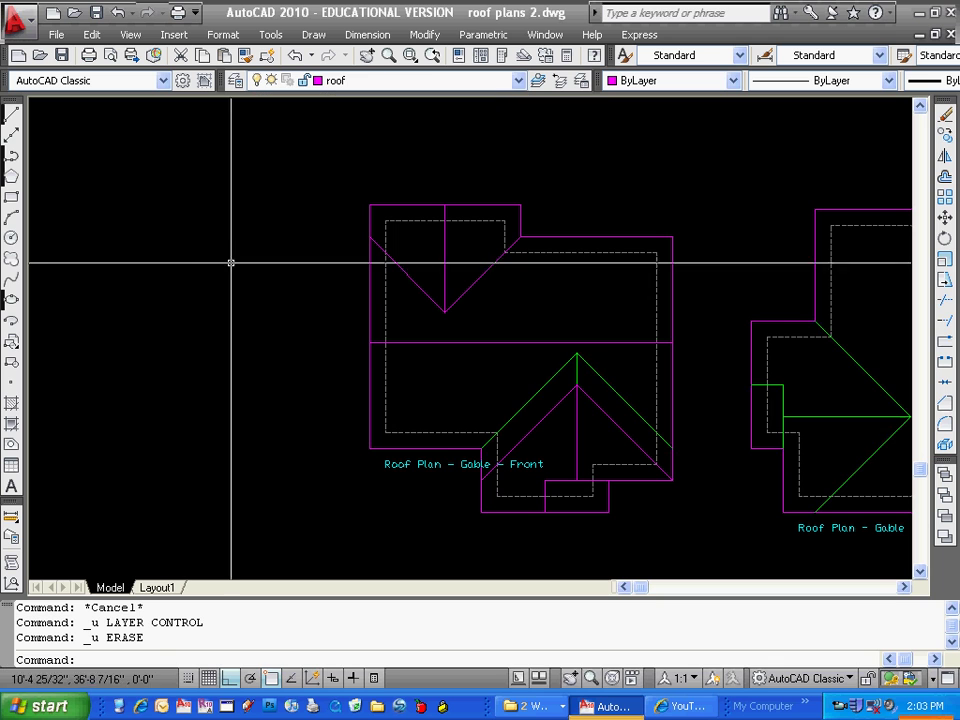
pyautogui.scroll(2, 565, 424)
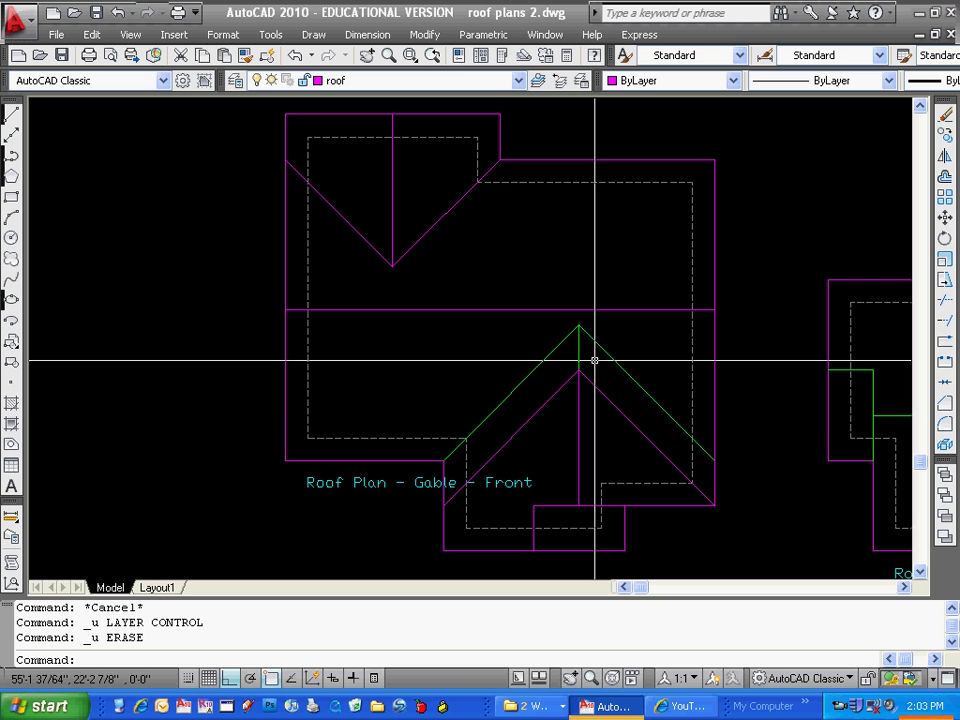
pyautogui.write('m')
pyautogui.press('Return')
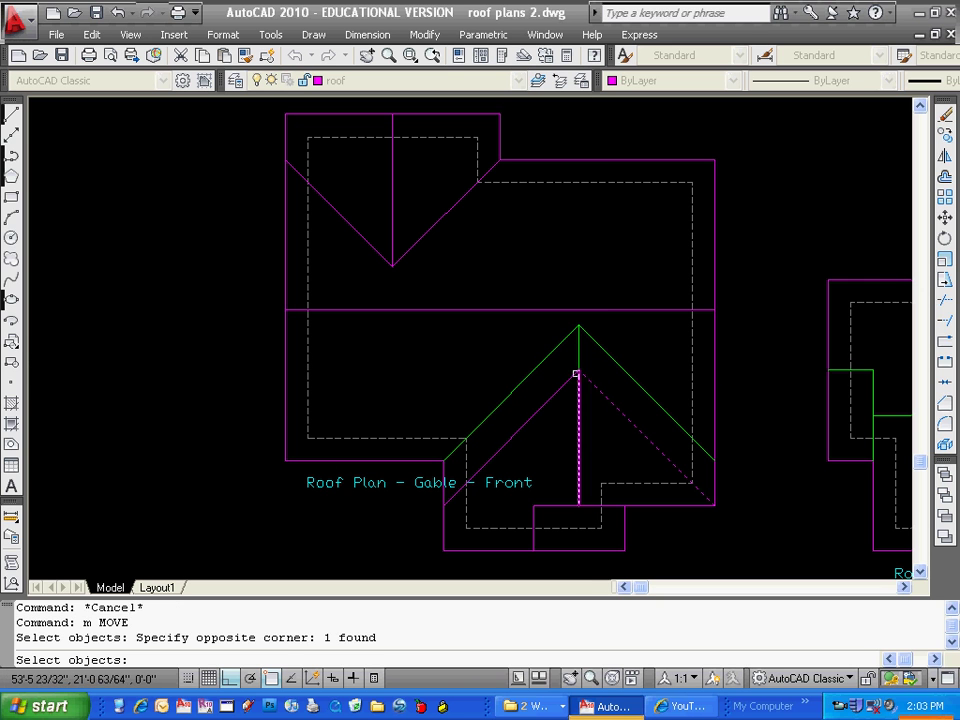
pyautogui.press('Escape')
pyautogui.press('Escape')
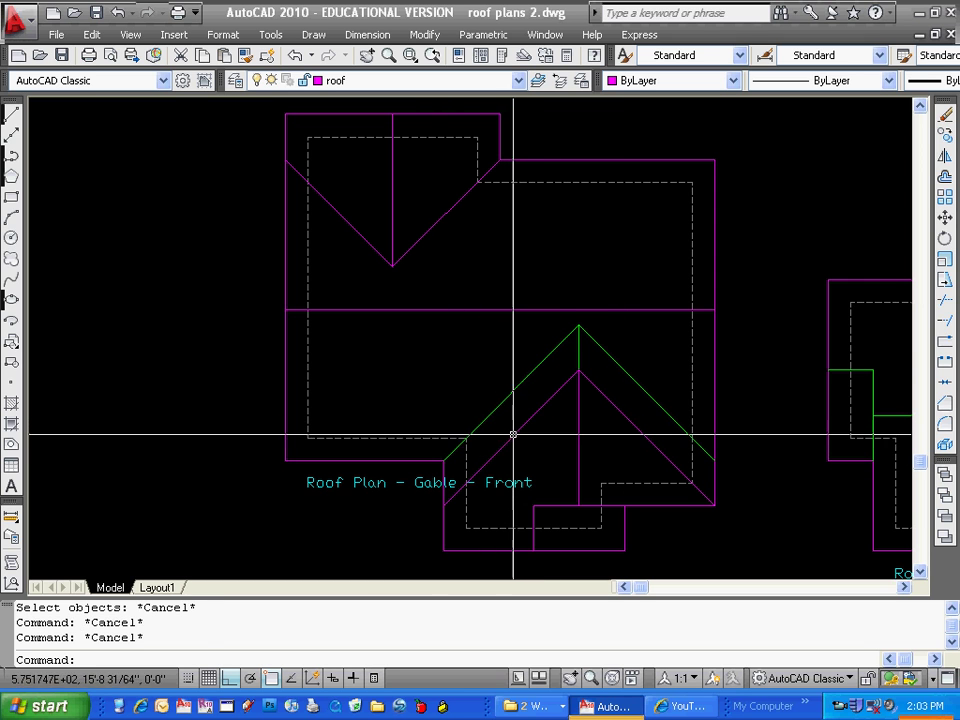
# Move the two lower diagonal valley lines from their shared apex up to the apex of the green lines.
pyautogui.write('m')
pyautogui.press('Return')
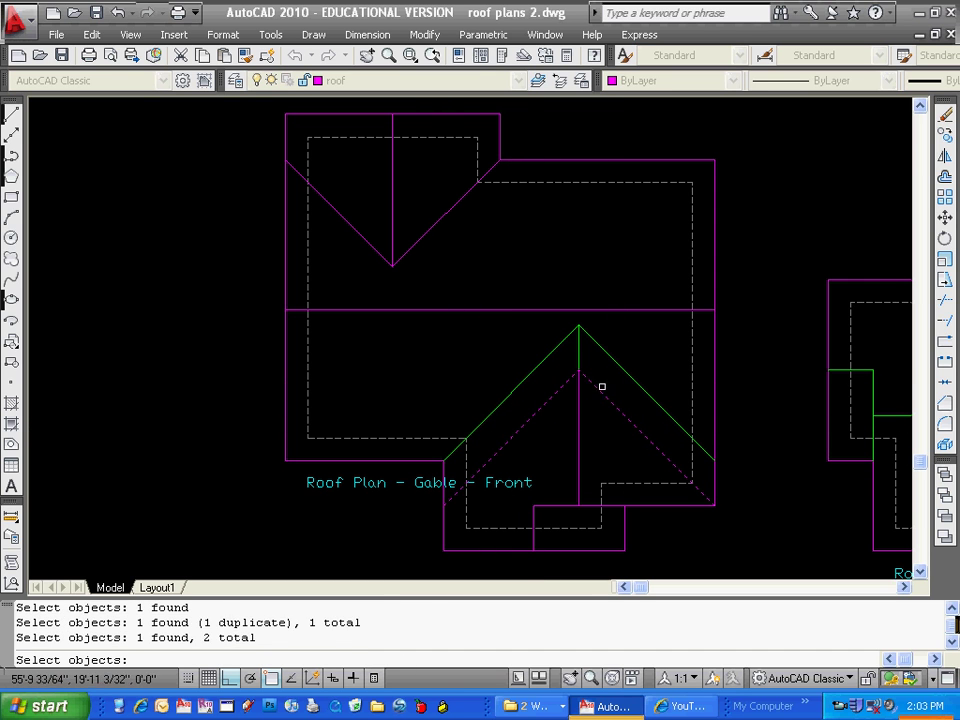
pyautogui.press('Return')
pyautogui.click(579, 370)
pyautogui.click(579, 326)
pyautogui.press('Escape')
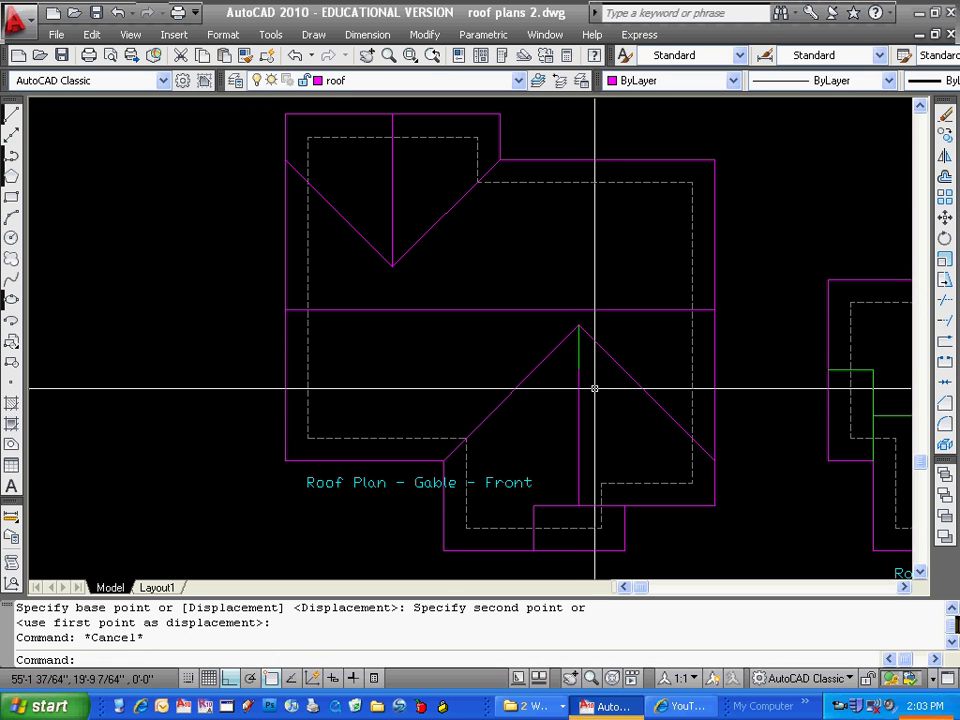
# Stretch the lower vertical ridge line's upper end up to the apex of the moved valley lines.
pyautogui.click(579, 385)
pyautogui.click(579, 370)
pyautogui.click(579, 326)
pyautogui.press('Escape')
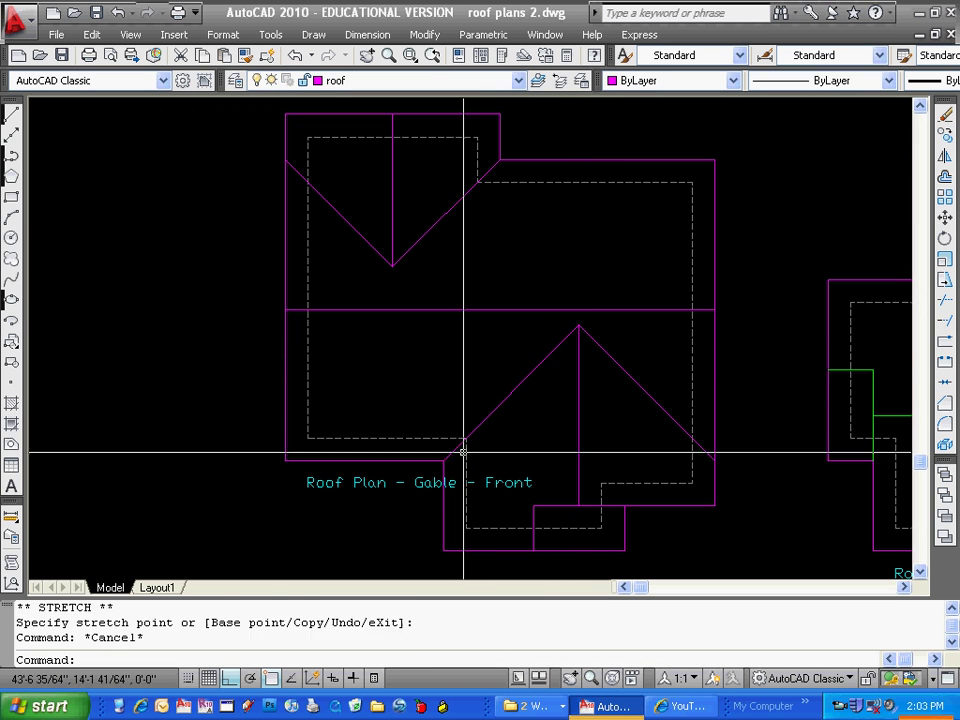
pyautogui.press('Escape')
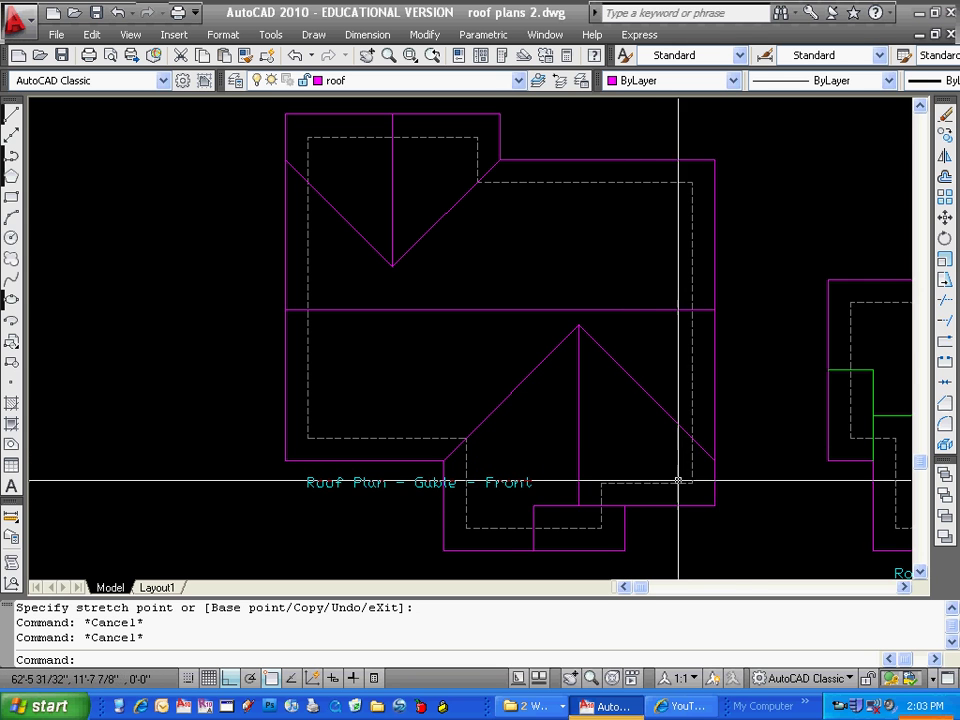
# Turn off the roof other layer to hide the green roof lines on the plans and elevations.
pyautogui.scroll(-2, 642, 474)
pyautogui.moveTo(626, 440); pyautogui.dragTo(564, 356, button='middle')
pyautogui.moveTo(697, 377); pyautogui.dragTo(625, 378, button='middle')
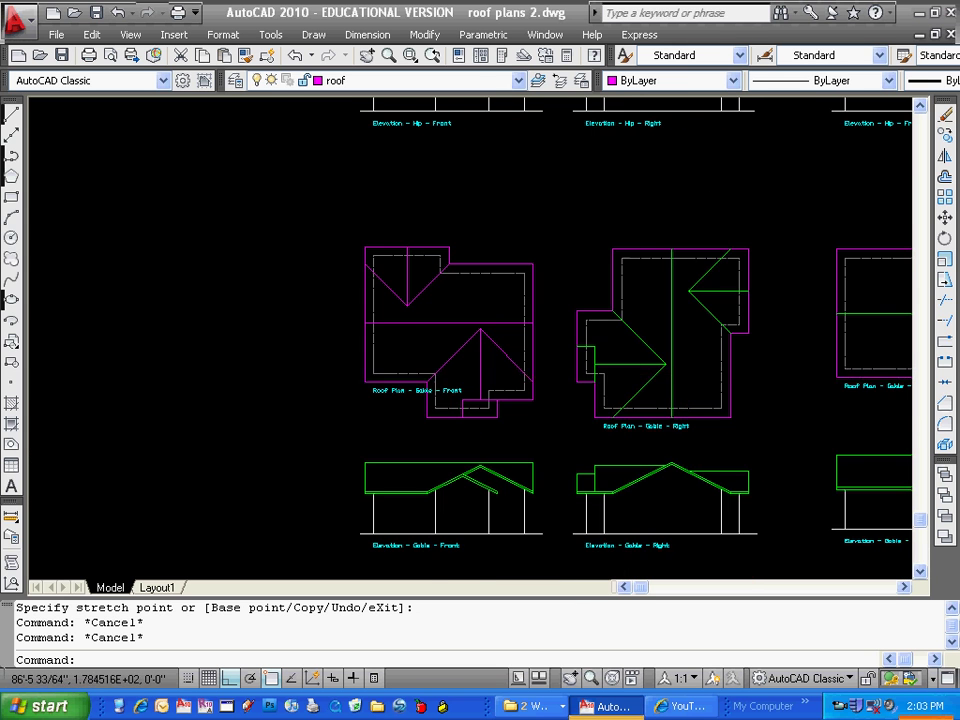
pyautogui.scroll(2, 631, 376)
pyautogui.moveTo(420, 463); pyautogui.dragTo(596, 399, button='middle')
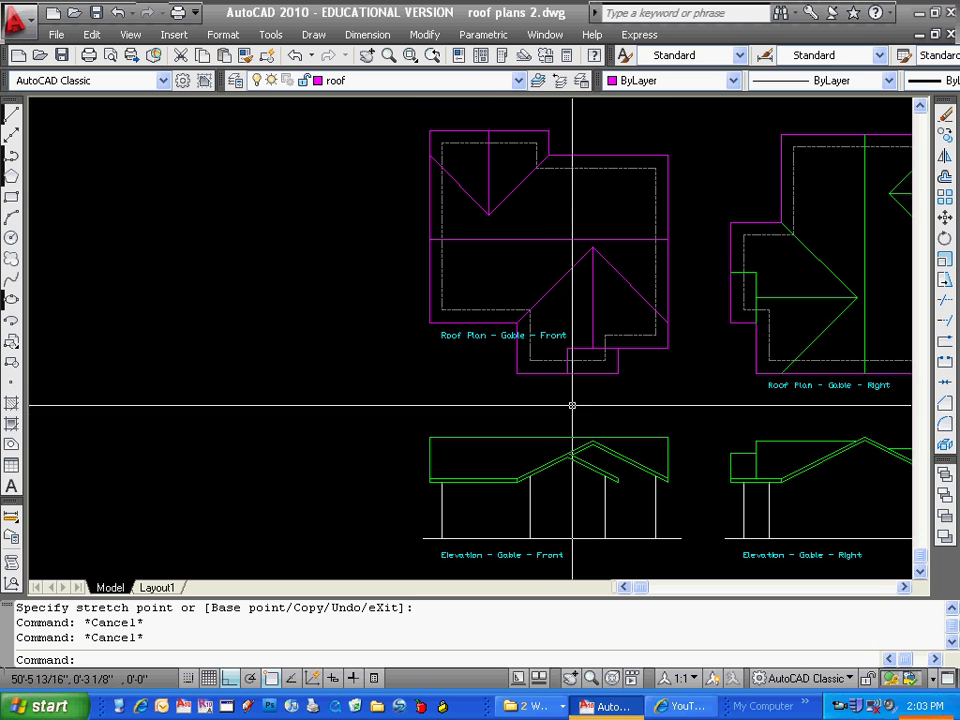
pyautogui.click(516, 81)
pyautogui.click(410, 160)
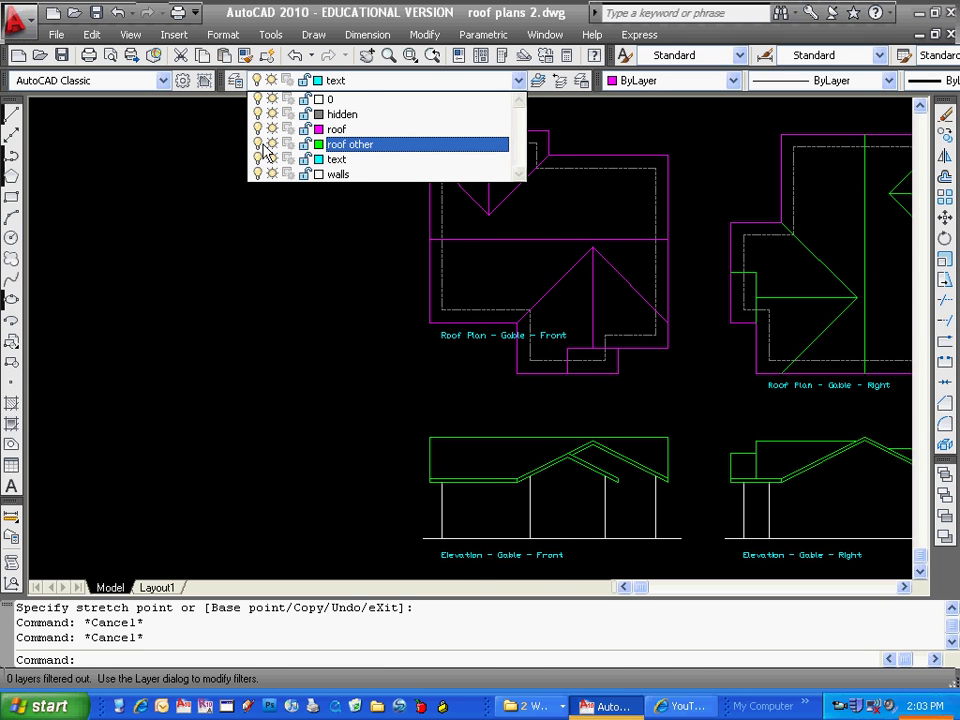
pyautogui.click(259, 144)
pyautogui.click(236, 325)
pyautogui.moveTo(445, 457); pyautogui.dragTo(409, 437, button='middle')
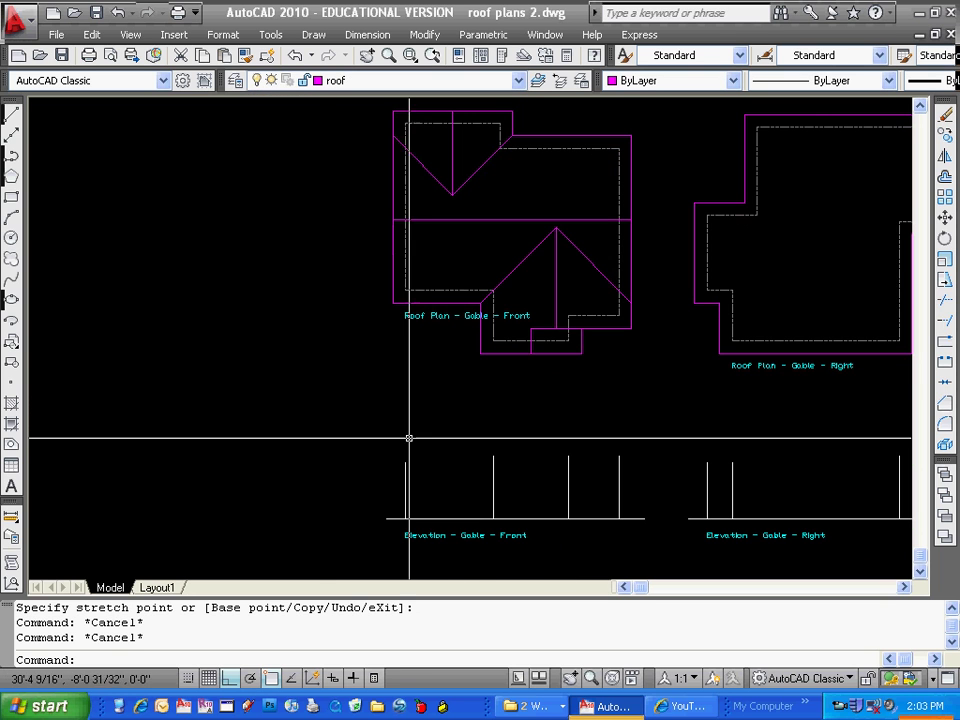
pyautogui.click(12, 118)
pyautogui.click(405, 461)
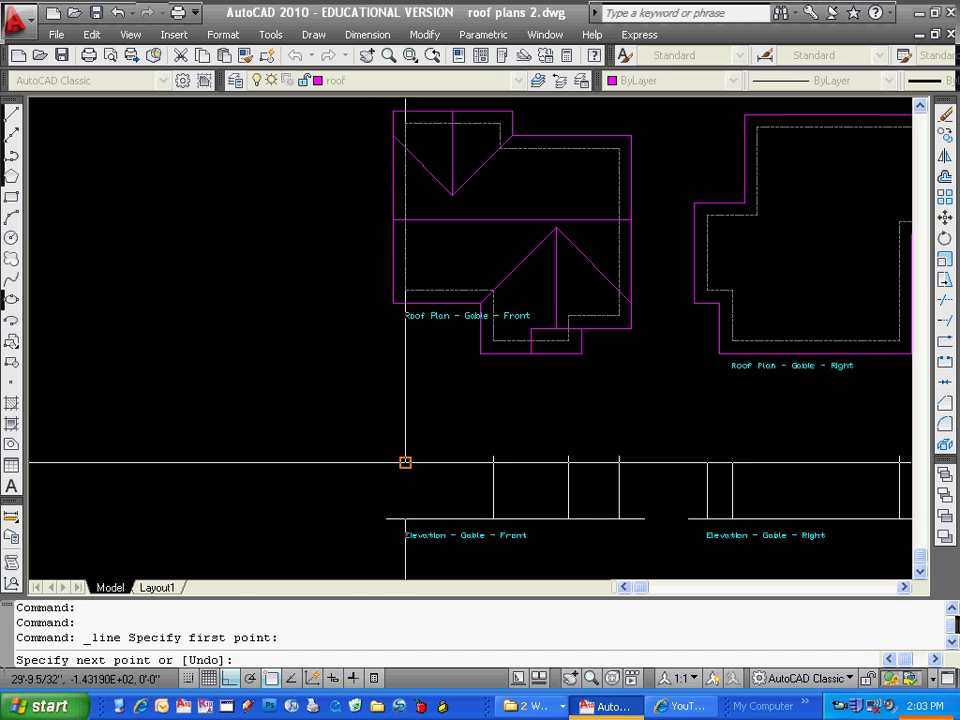
pyautogui.press('Escape')
# Draw a horizontal line from the top of the Gable - Front elevation's easternmost wall to beyond its west wall.
pyautogui.press('Return')
pyautogui.click(619, 456)
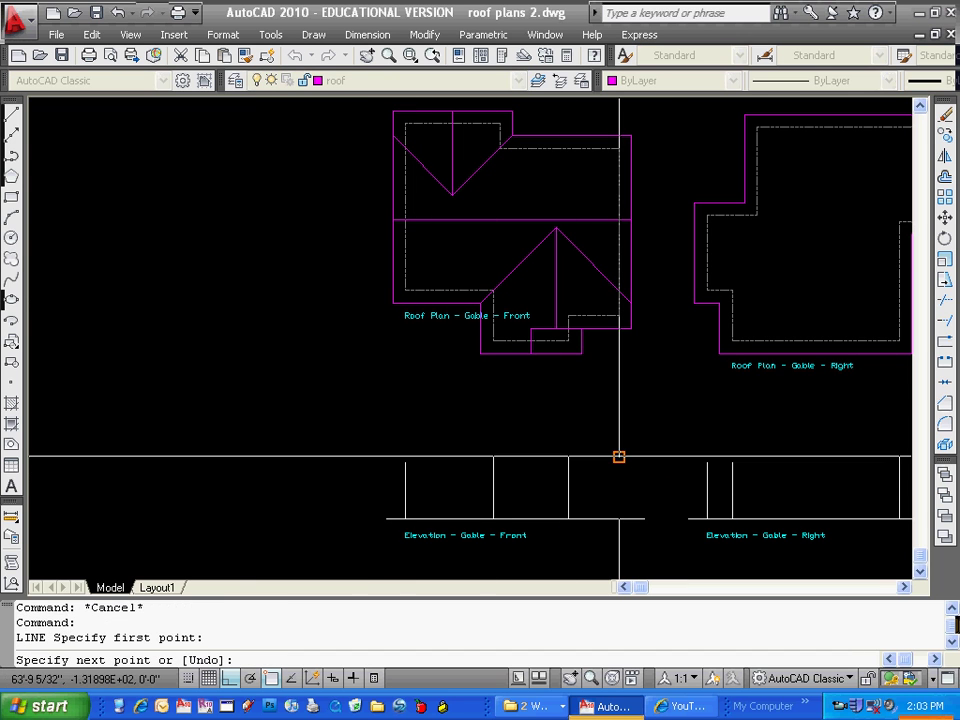
pyautogui.click(362, 456)
pyautogui.press('Escape')
# Draw vertical projection lines from the roof plan's lower-west and lower-east corners down past the elevation's horizontal line.
pyautogui.click(12, 118)
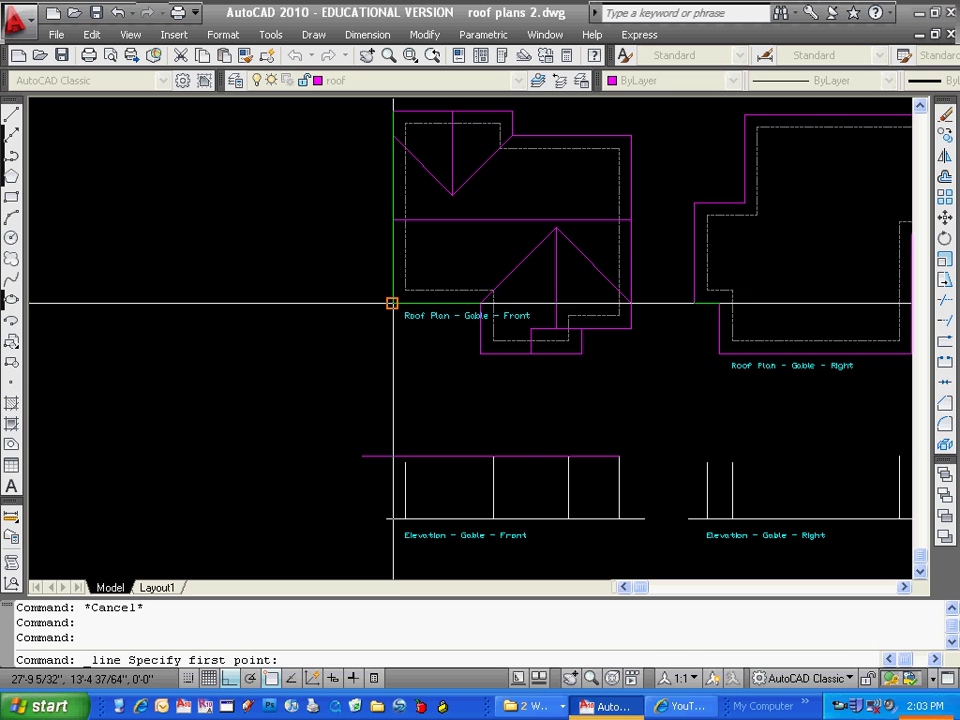
pyautogui.click(392, 303)
pyautogui.click(392, 456)
pyautogui.press('Return')
pyautogui.press('Return')
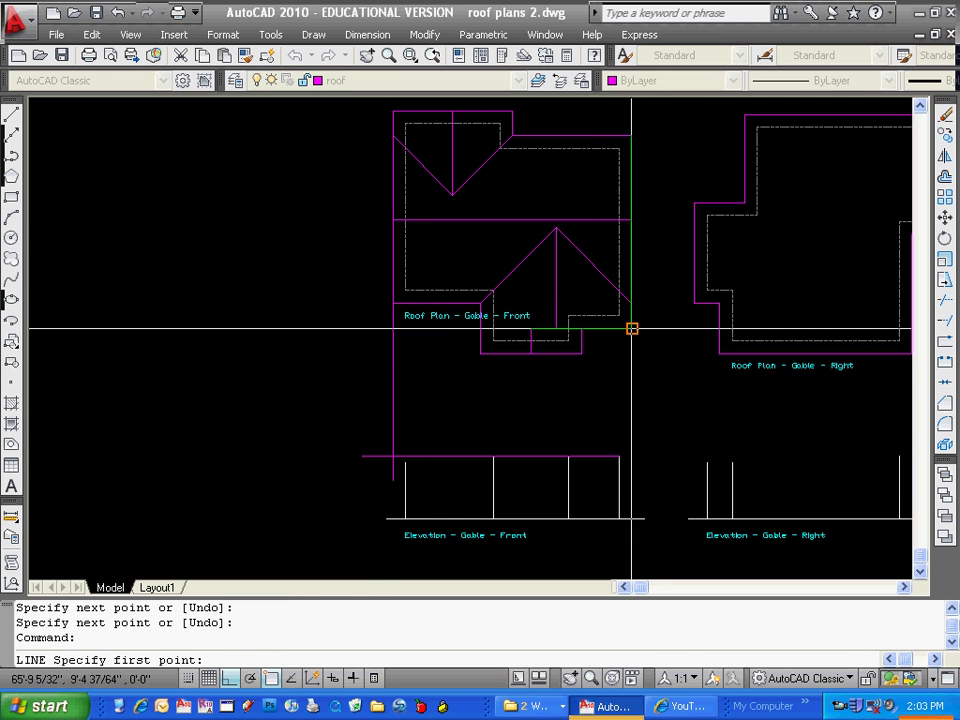
pyautogui.click(631, 328)
pyautogui.click(632, 481)
pyautogui.press('Escape')
pyautogui.write('ex')
pyautogui.press('Return')
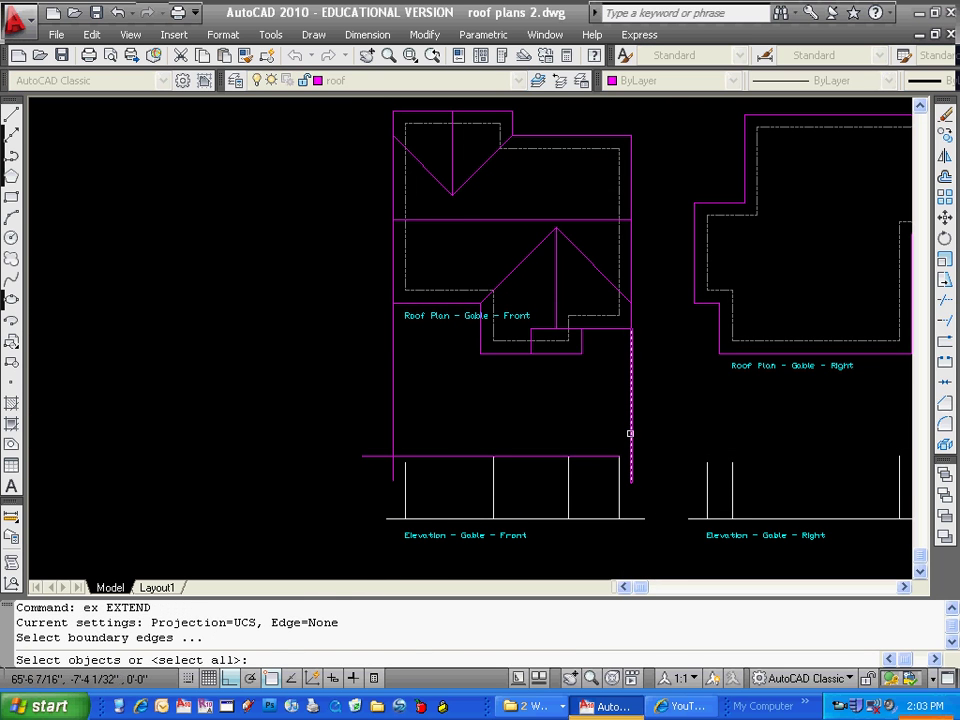
pyautogui.click(594, 468)
pyautogui.press('Return')
pyautogui.press('Escape')
pyautogui.press('Escape')
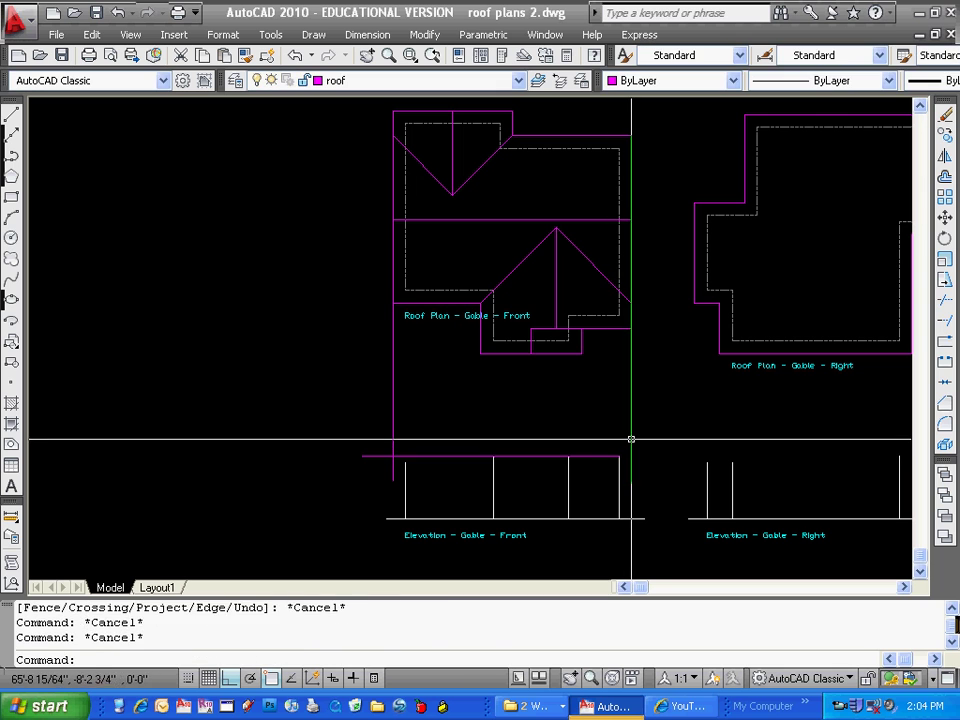
# Extend the elevation's horizontal eave line east to meet the eastern vertical projection line.
pyautogui.write('ex')
pyautogui.press('Return')
pyautogui.click(634, 436)
pyautogui.click(614, 430)
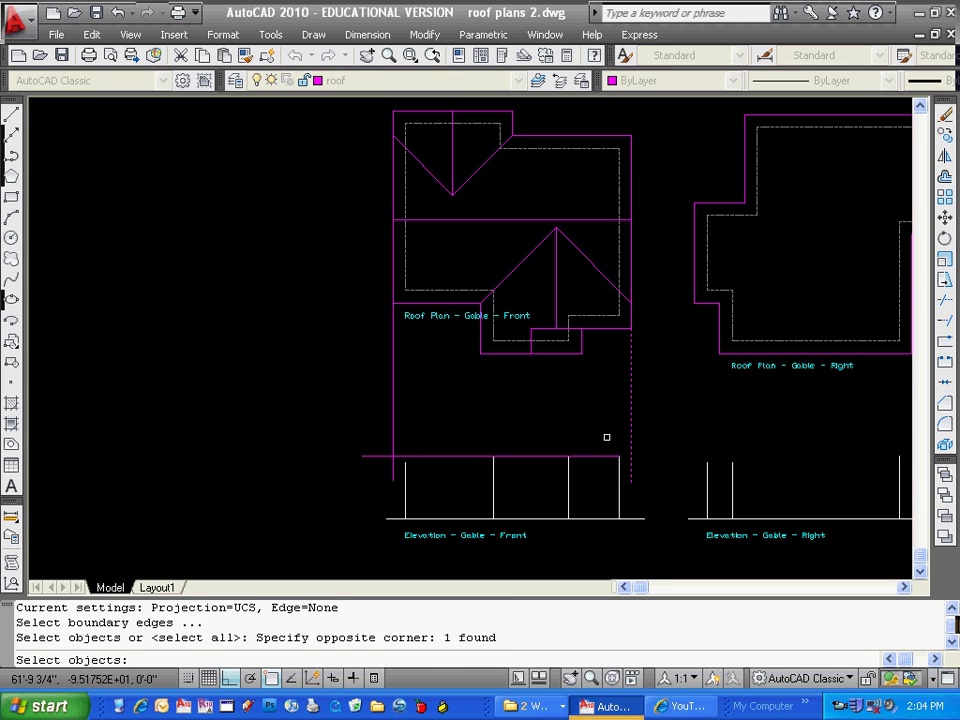
pyautogui.press('Escape')
pyautogui.press('Escape')
pyautogui.write('e')
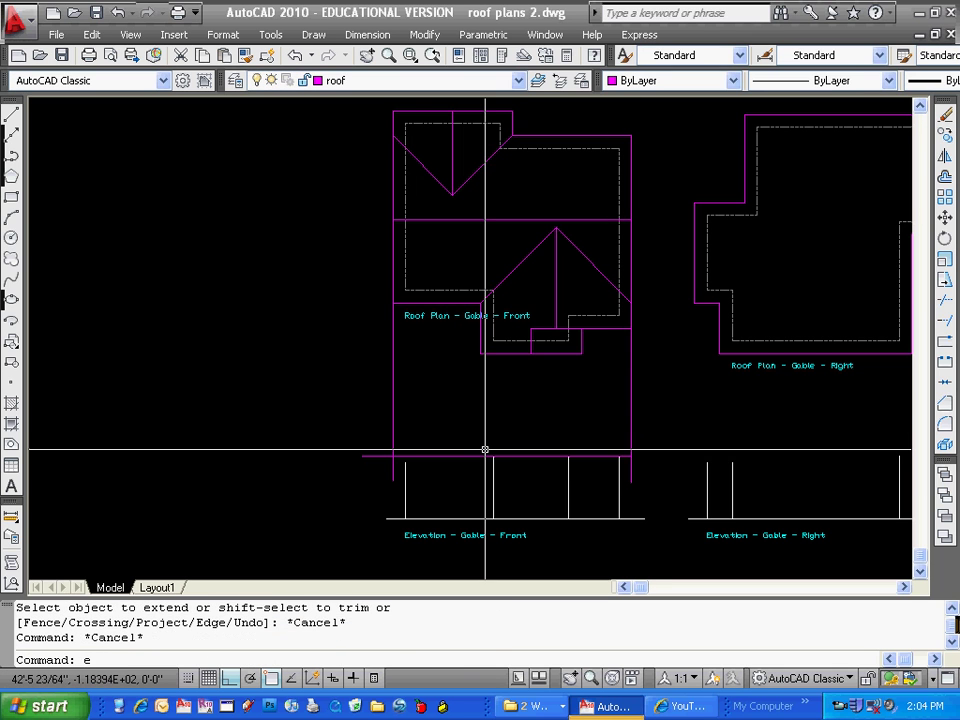
pyautogui.write('x')
pyautogui.press('Return')
pyautogui.click(437, 420)
pyautogui.click(387, 469)
pyautogui.press('Return')
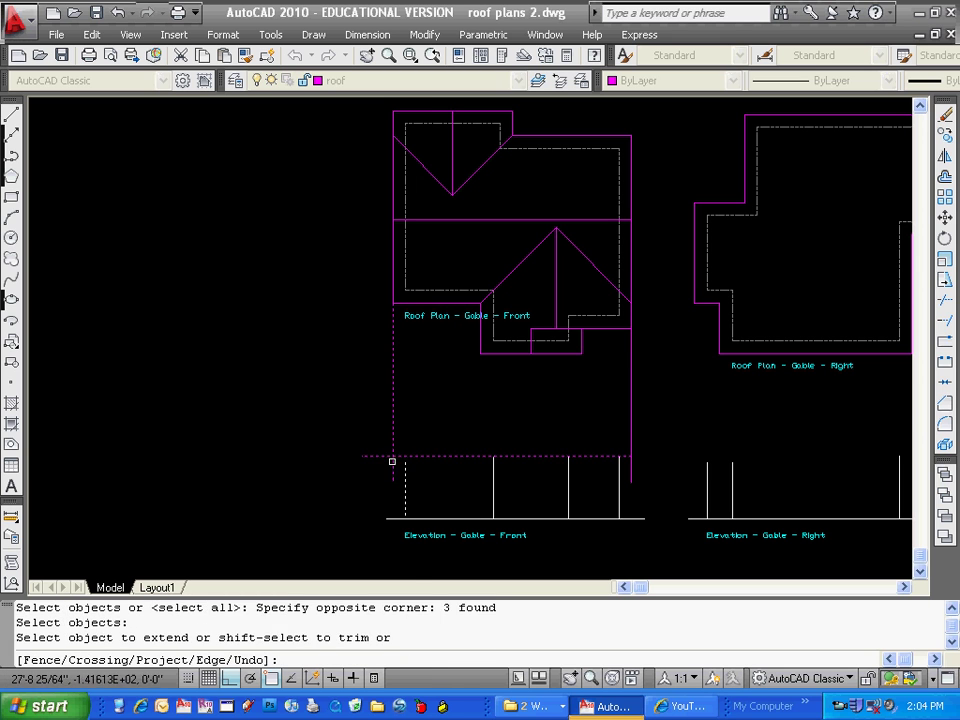
pyautogui.press('Escape')
# Trim the western projection line and the horizontal eave line where they overrun each other at the elevation's west corner.
pyautogui.write('tr')
pyautogui.press('Return')
pyautogui.click(414, 420)
pyautogui.click(380, 468)
pyautogui.press('Return')
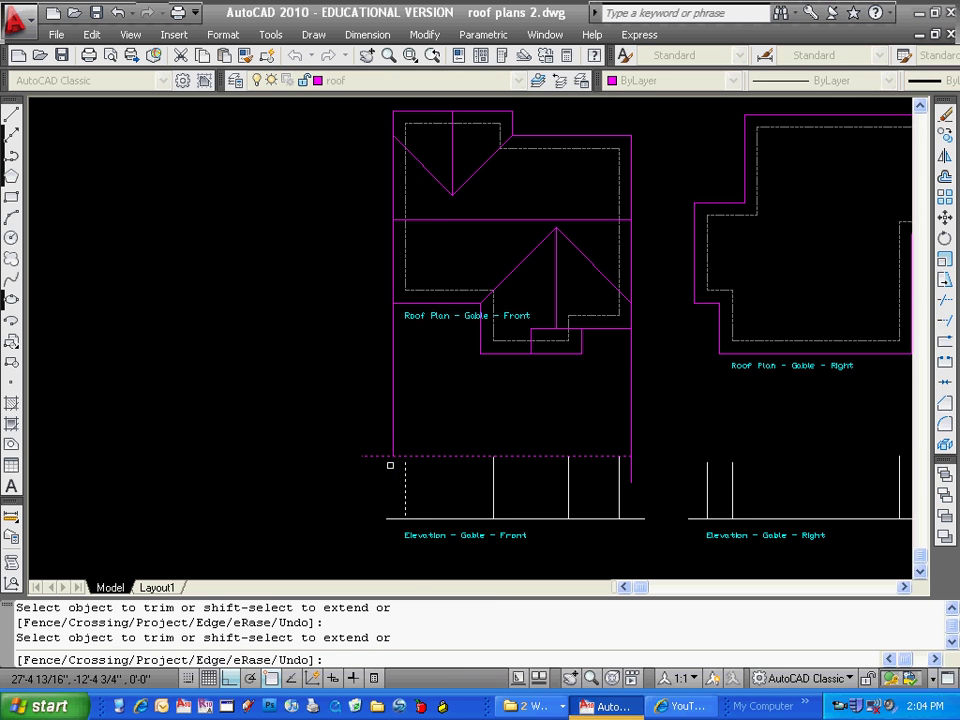
pyautogui.press('Escape')
# Extend the Gable - Front elevation's westernmost wall line up to the horizontal eave line.
pyautogui.write('ex')
pyautogui.press('Return')
pyautogui.click(461, 426)
pyautogui.click(386, 470)
pyautogui.press('Return')
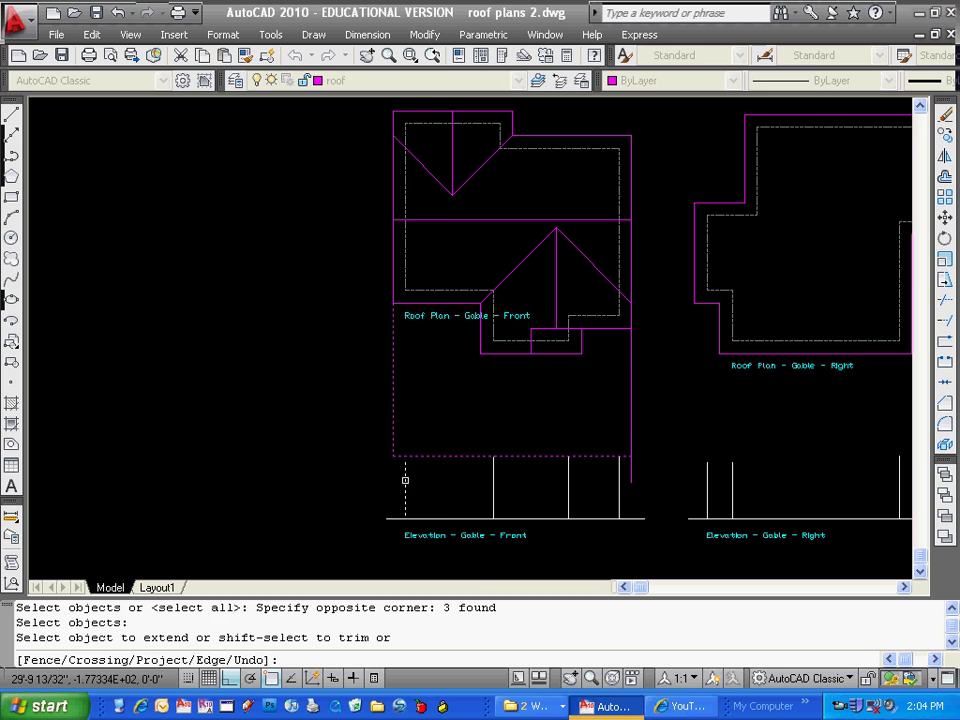
pyautogui.press('Escape')
pyautogui.press('Escape')
# Offset the elevation's horizontal eave line 6 inches upward to form the fascia.
pyautogui.write('o')
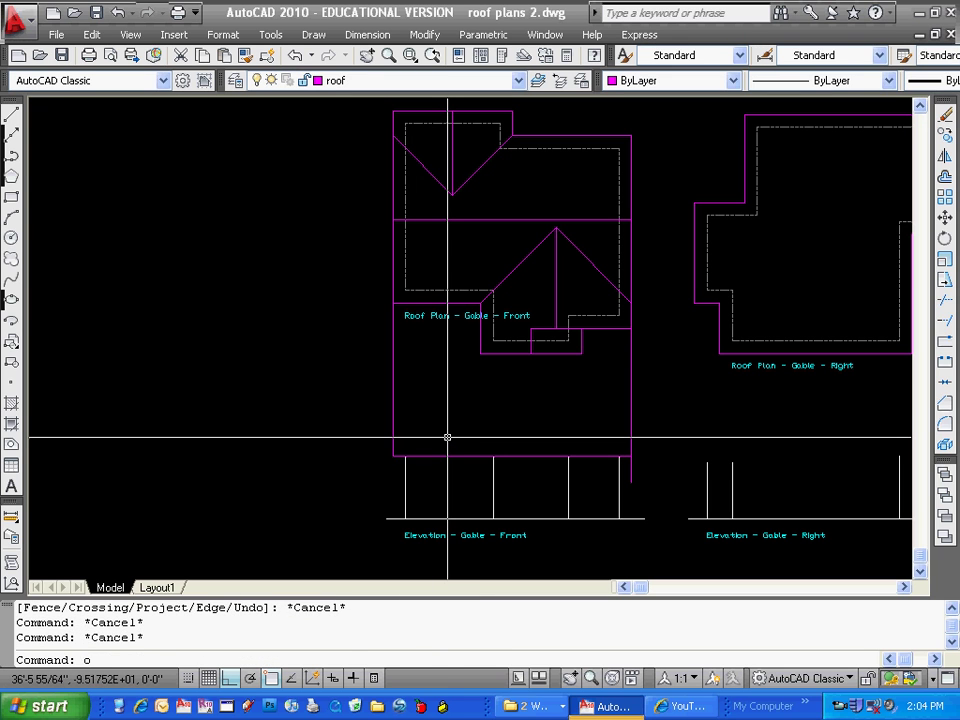
pyautogui.press('Return')
pyautogui.write('6')
pyautogui.press('Return')
pyautogui.click(455, 455)
pyautogui.click(469, 446)
pyautogui.press('Escape')
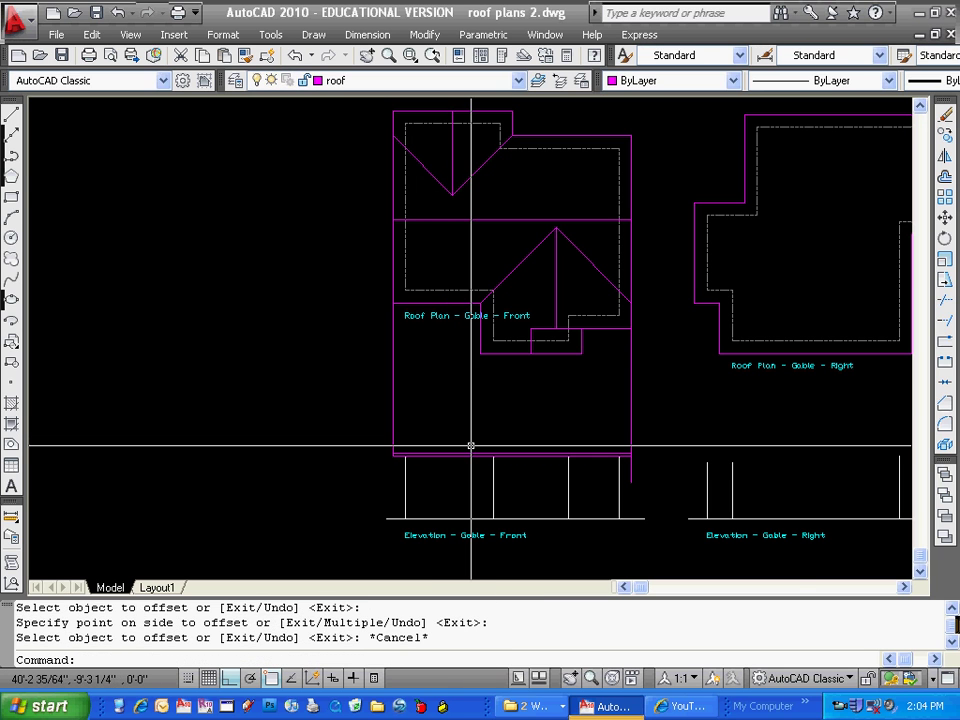
# Trim off the part of the eastern projection line that hangs below the elevation's lower eave line.
pyautogui.write('tr')
pyautogui.press('Return')
pyautogui.scroll(4, 617, 455)
pyautogui.click(697, 420)
pyautogui.click(612, 472)
pyautogui.press('Return')
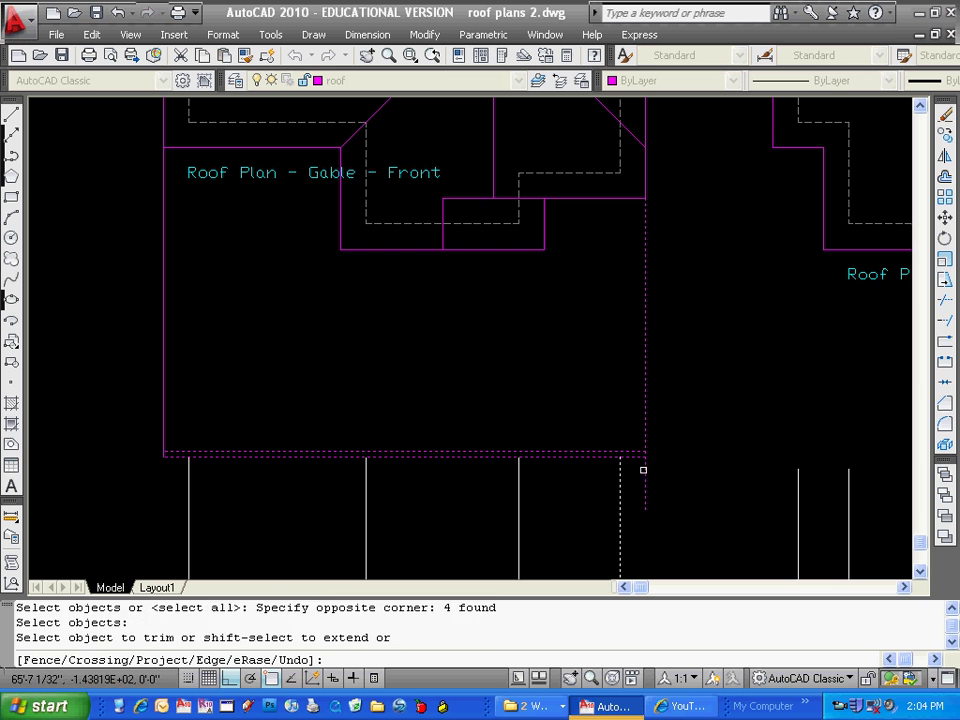
pyautogui.press('Escape')
pyautogui.scroll(-4, 545, 440)
pyautogui.scroll(2, 568, 435)
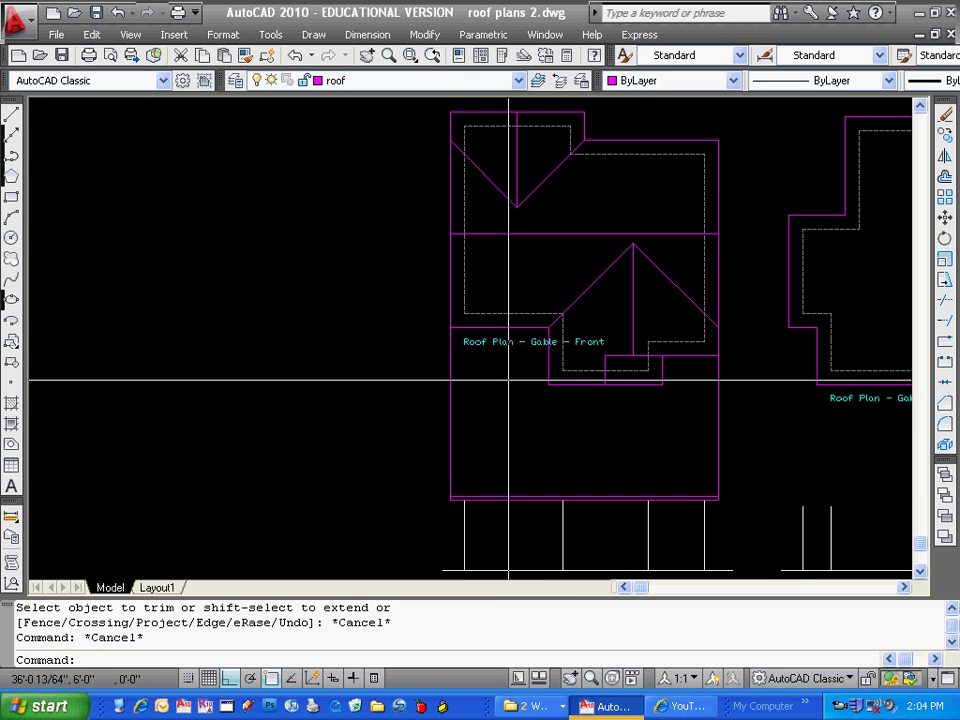
pyautogui.scroll(-2, 540, 320)
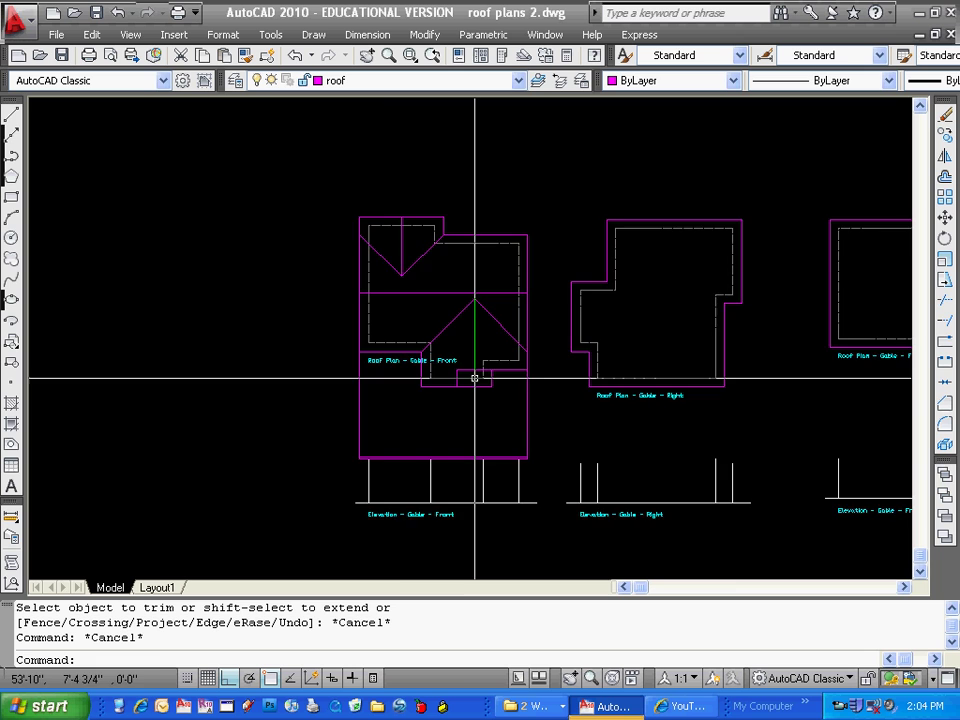
# Draw a vertical projection line from the lower end of the front gable's ridge down past the elevation's eave lines.
pyautogui.scroll(2, 474, 378)
pyautogui.click(11, 117)
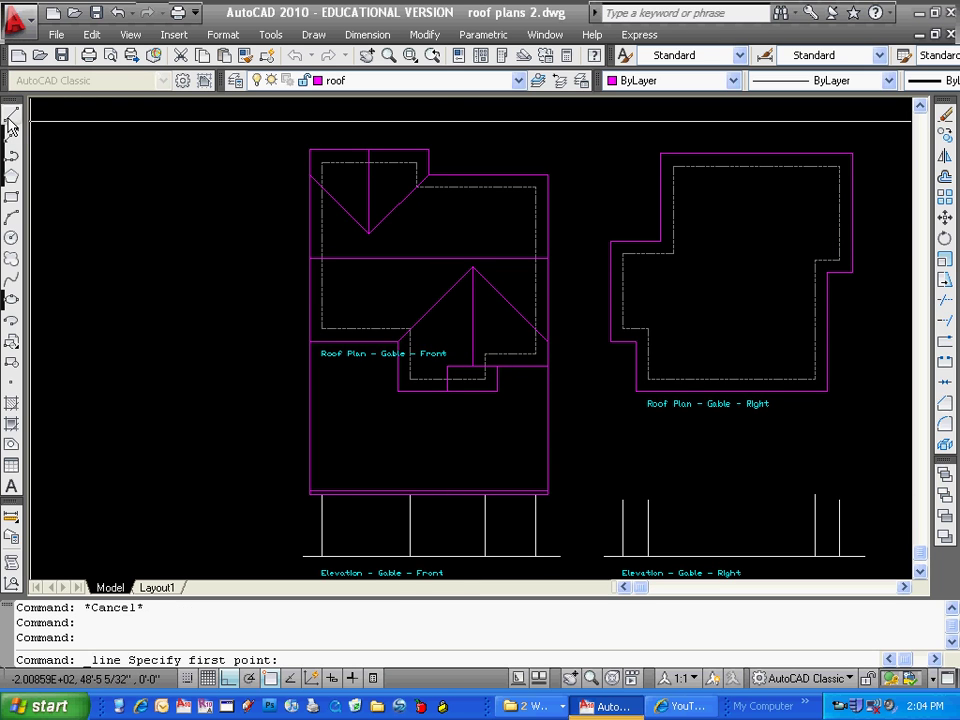
pyautogui.click(472, 366)
pyautogui.click(469, 518)
pyautogui.press('Return')
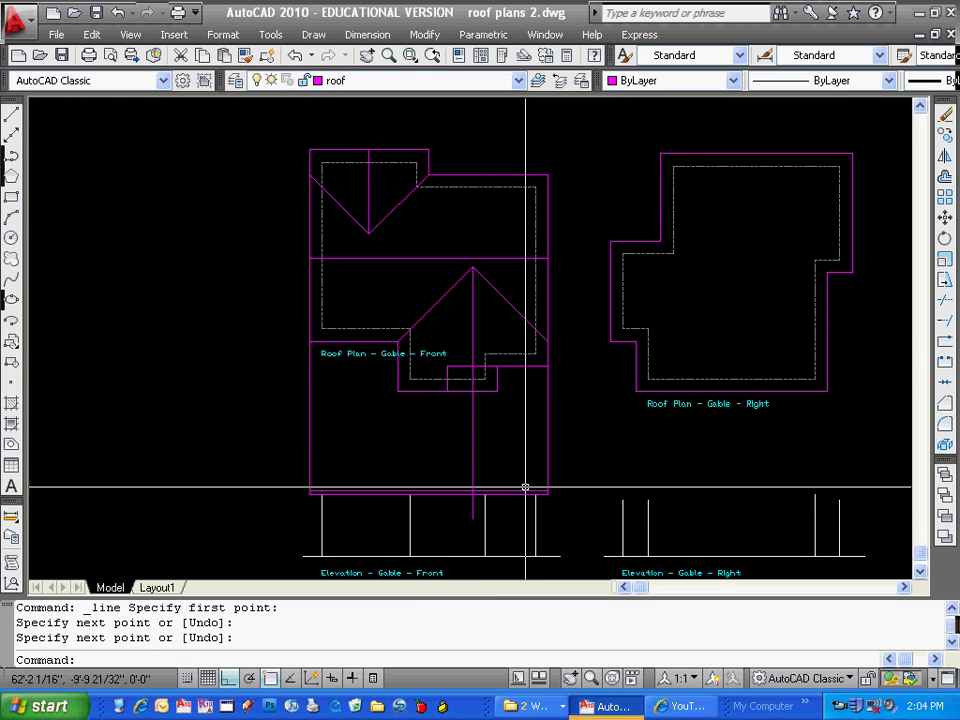
pyautogui.press('Escape')
# Draw a roof slope line from the east end of the upper fascia line to the relative point @-120,60.
pyautogui.scroll(2, 525, 487)
pyautogui.click(11, 117)
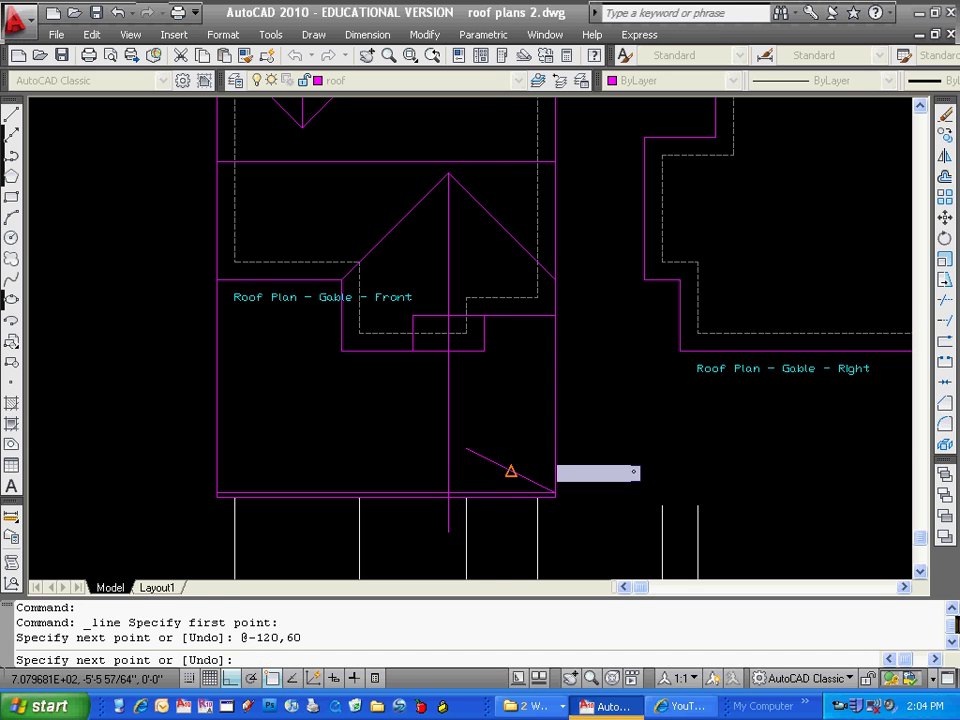
pyautogui.press('Escape')
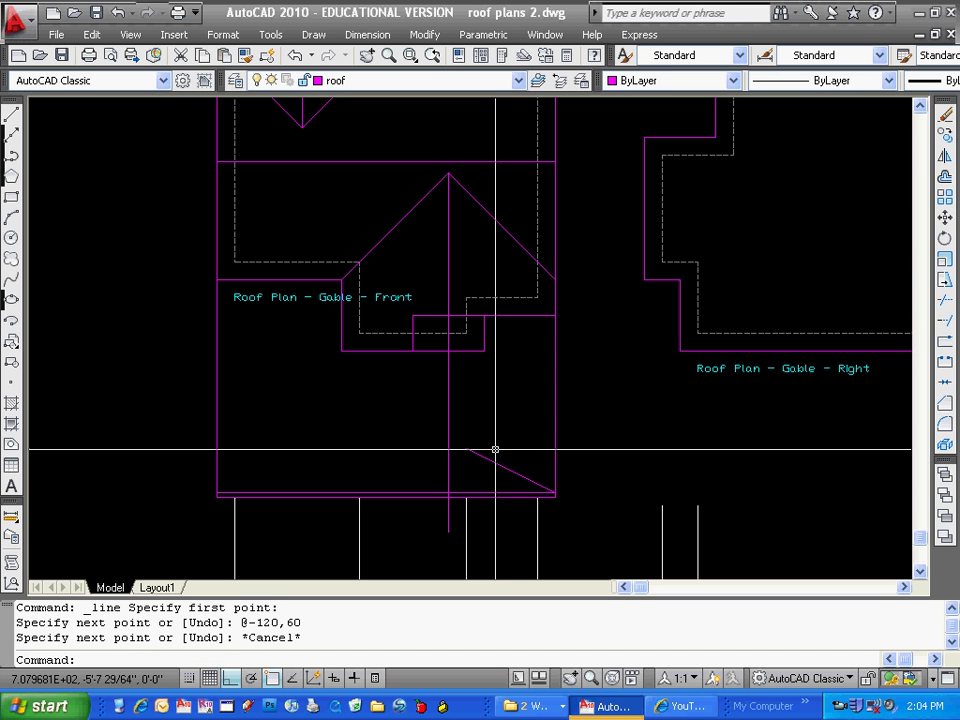
# Extend the sloped roof line up to the vertical ridge projection line.
pyautogui.write('ex')
pyautogui.press('Return')
pyautogui.click(488, 457)
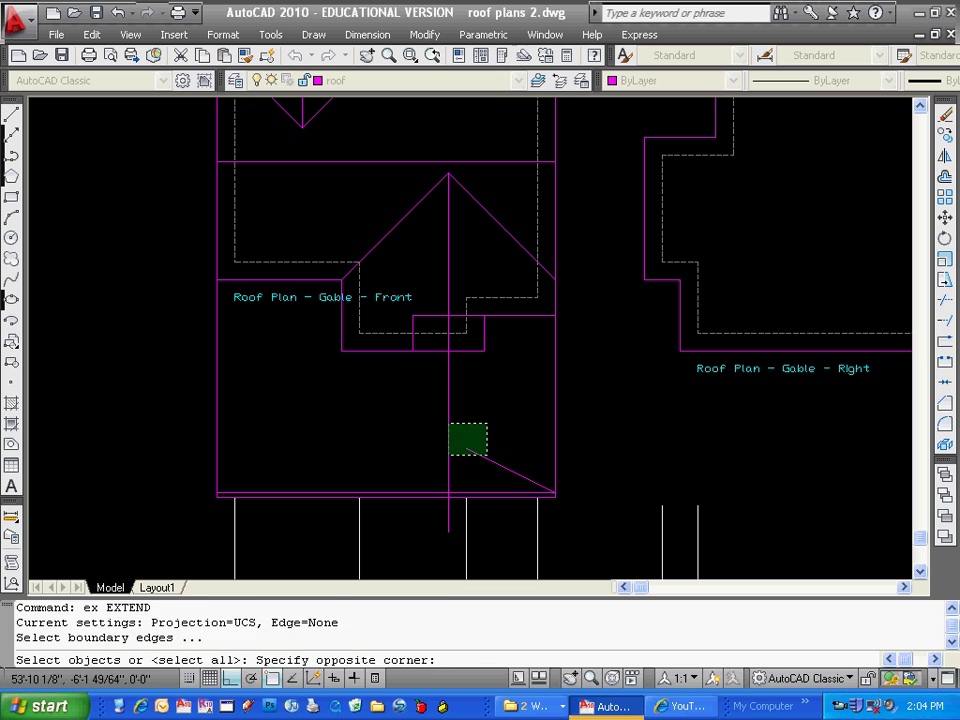
pyautogui.click(449, 423)
pyautogui.press('Return')
pyautogui.press('Escape')
# Mirror the sloped roof line about the vertical ridge projection line, keeping the original.
pyautogui.write('mi')
pyautogui.press('Return')
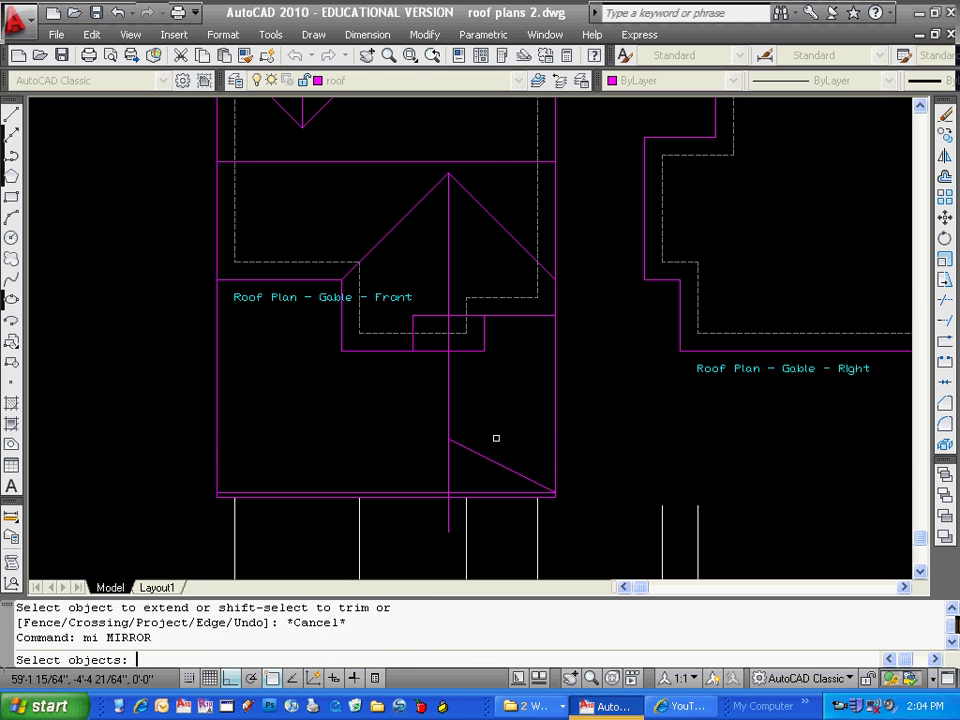
pyautogui.click(471, 421)
pyautogui.press('Return')
pyautogui.click(449, 440)
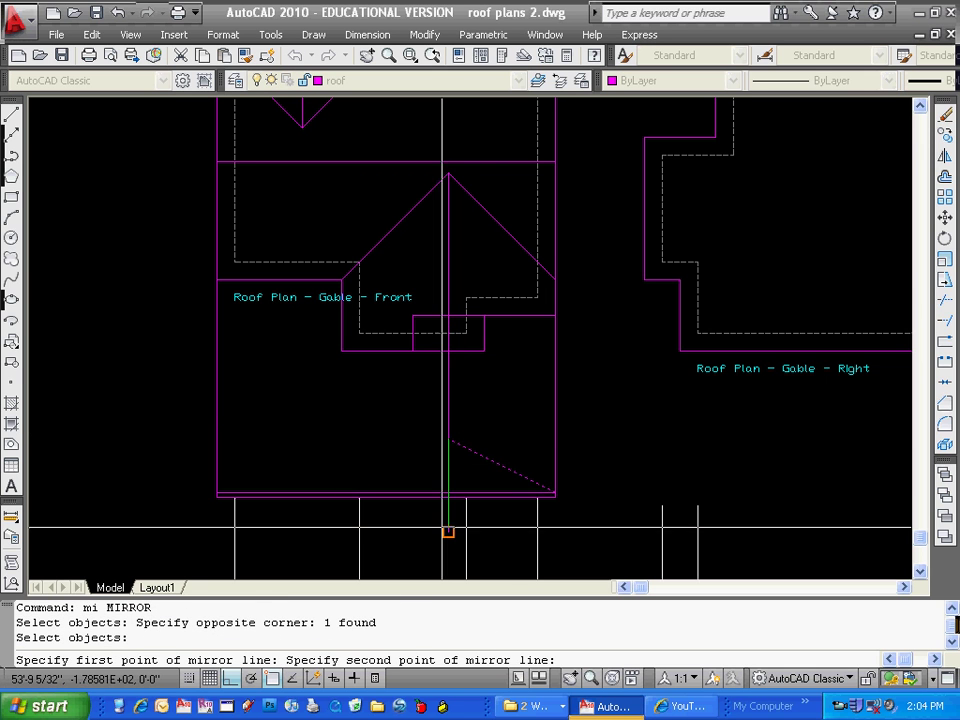
pyautogui.click(448, 529)
pyautogui.press('Return')
pyautogui.press('Escape')
# Erase the vertical ridge projection line that runs through the elevation's gable peak.
pyautogui.write('e')
pyautogui.press('Return')
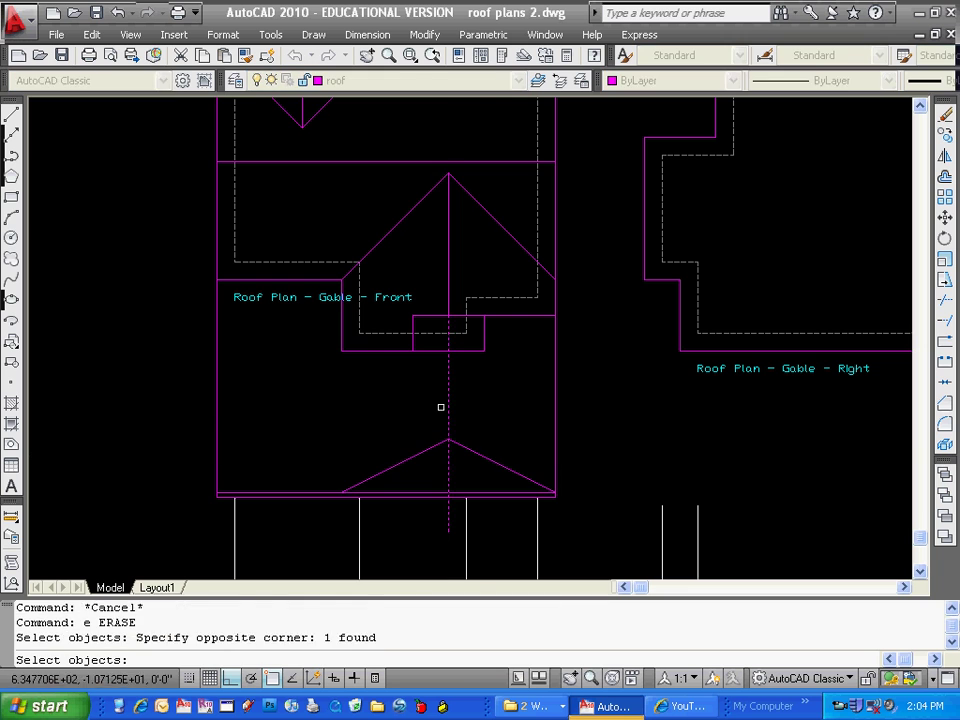
pyautogui.press('Escape')
pyautogui.press('Escape')
# Draw a vertical projection line from the lower-west corner of the roof plan's front projection down past the elevation's eave lines.
pyautogui.scroll(2, 456, 389)
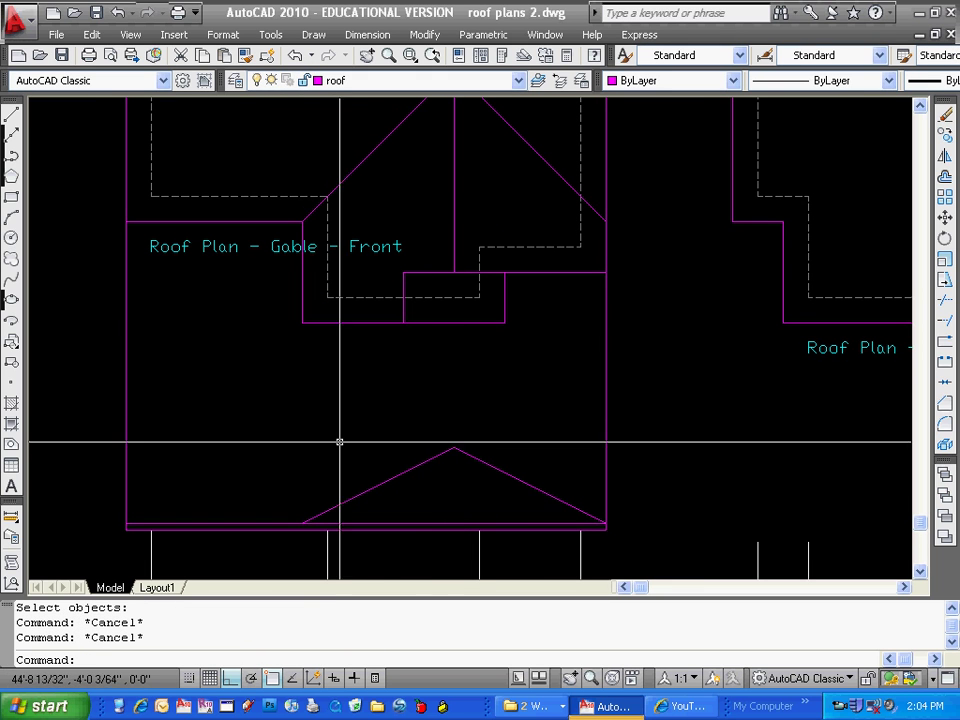
pyautogui.click(12, 117)
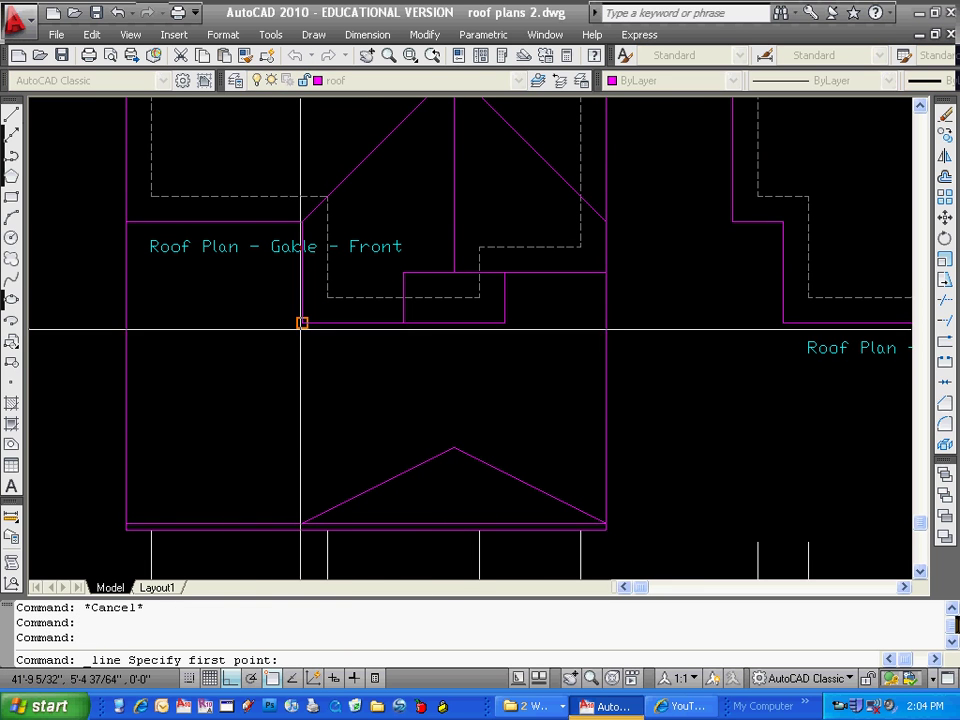
pyautogui.click(302, 322)
pyautogui.click(302, 560)
pyautogui.scroll(5, 310, 529)
pyautogui.press('Escape')
# Trim the new projection line so only the short piece between the two fascia lines remains at the gable's west foot.
pyautogui.scroll(2, 311, 527)
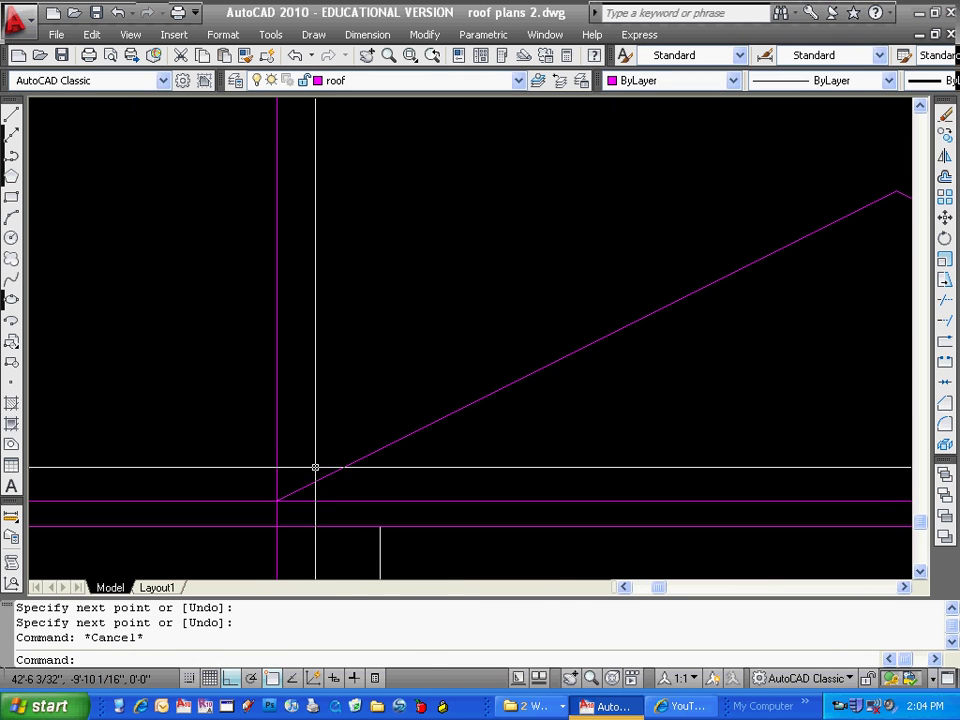
pyautogui.write('tr')
pyautogui.press('Return')
pyautogui.click(325, 418)
pyautogui.click(240, 561)
pyautogui.press('Return')
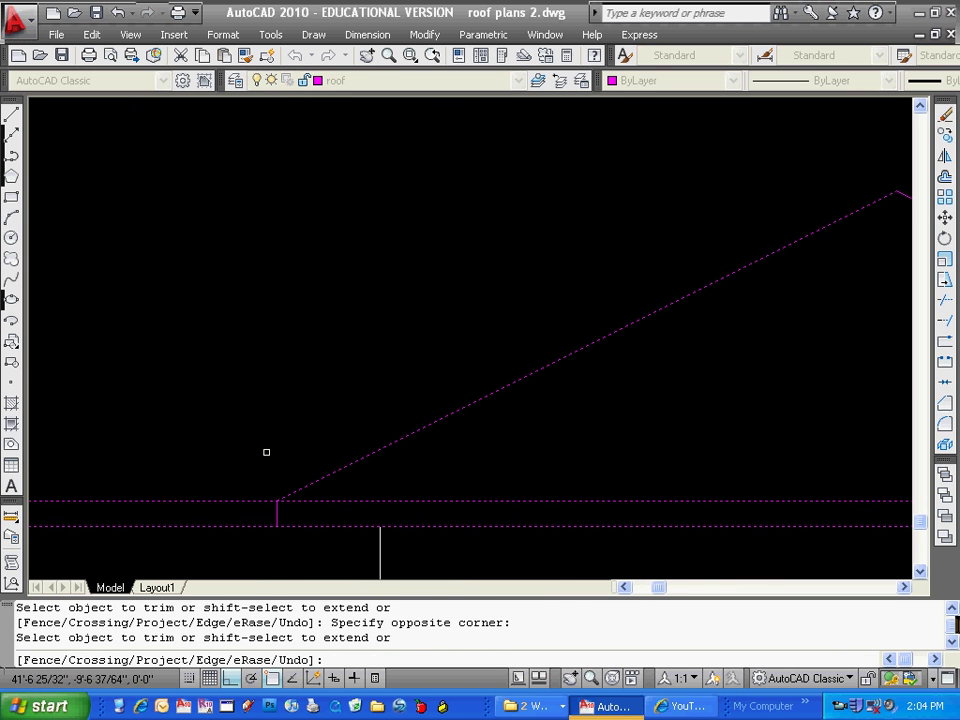
pyautogui.press('Escape')
pyautogui.scroll(-4, 493, 476)
pyautogui.scroll(2, 500, 456)
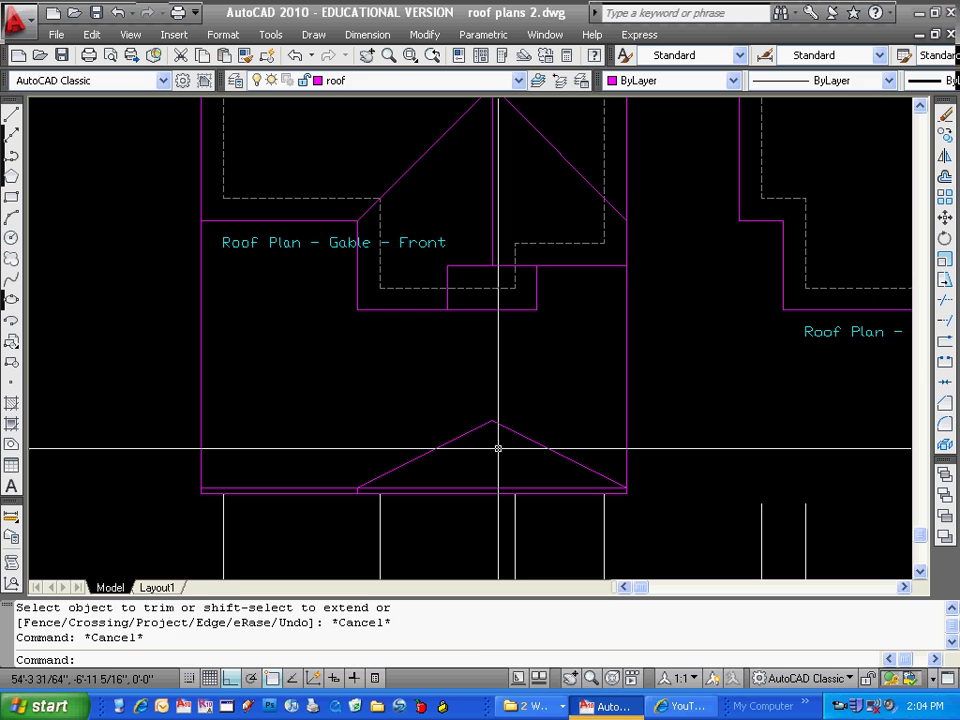
# Offset both sloped gable lines 6 inches downward to the inside of the gable.
pyautogui.write('o')
pyautogui.press('Return')
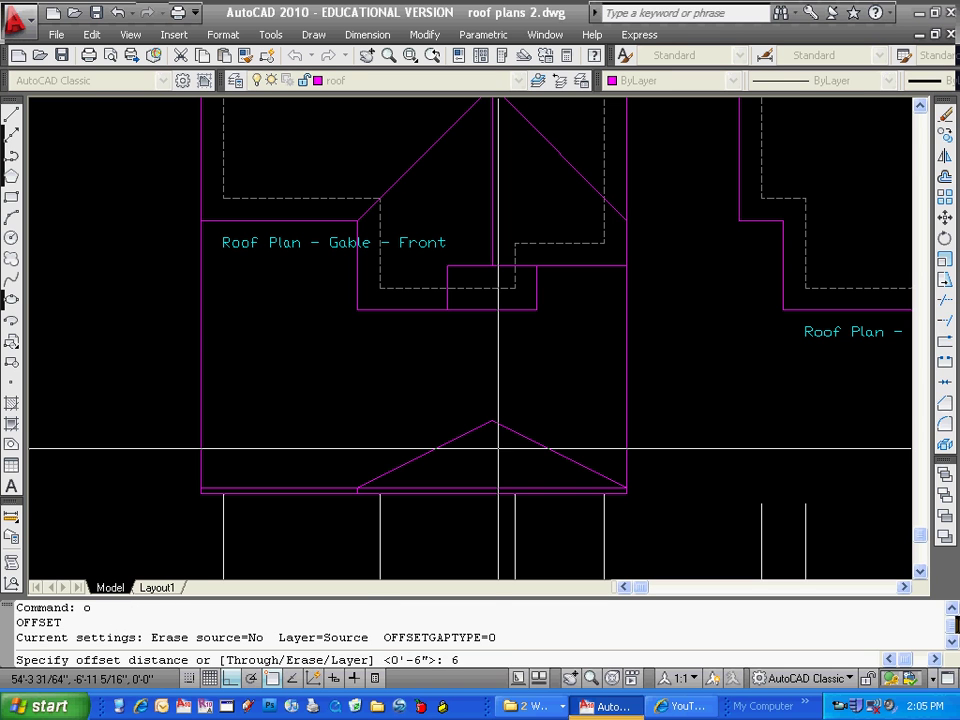
pyautogui.write('6')
pyautogui.press('Return')
pyautogui.click(448, 440)
pyautogui.click(483, 479)
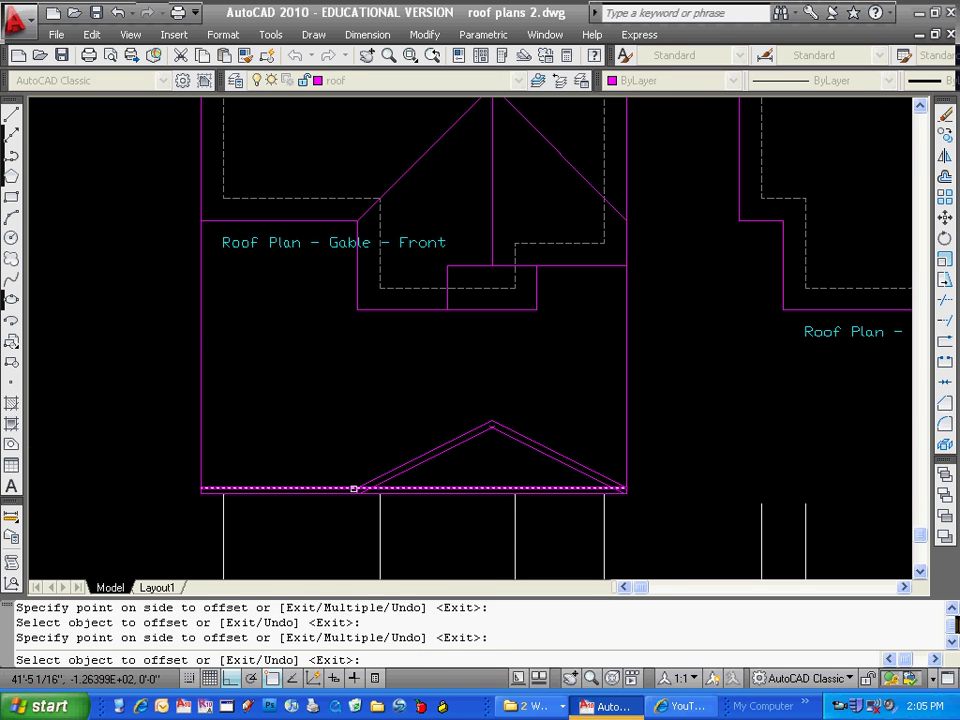
pyautogui.press('Escape')
# Trim away both horizontal fascia lines east of the short vertical line at the gable's west foot.
pyautogui.scroll(5, 353, 488)
pyautogui.scroll(-3, 431, 482)
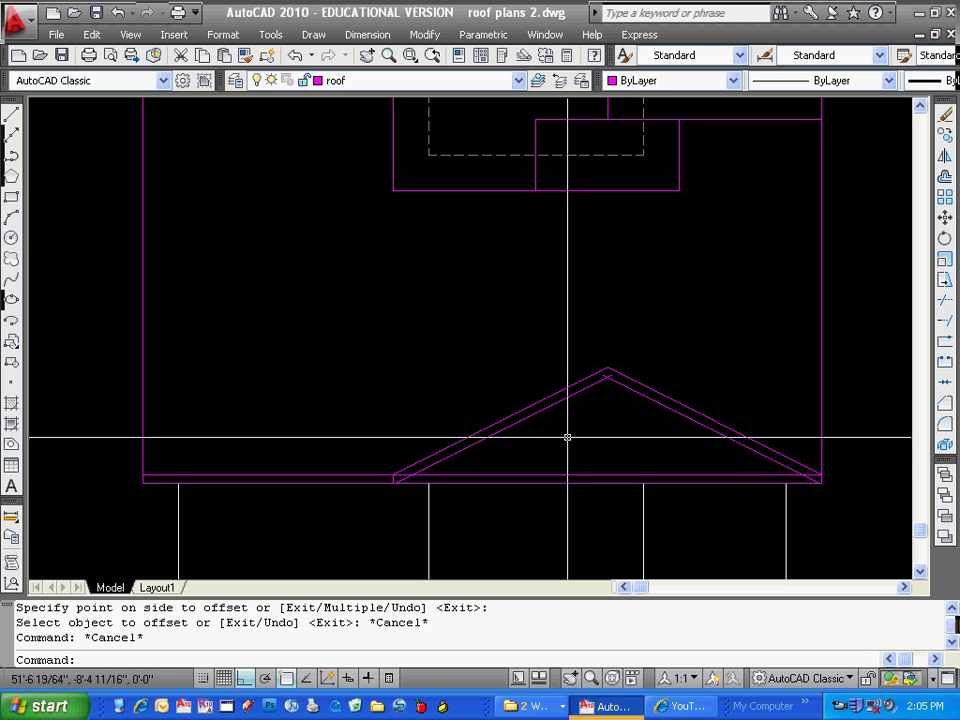
pyautogui.write('tr')
pyautogui.press('Return')
pyautogui.click(444, 487)
pyautogui.press('Return')
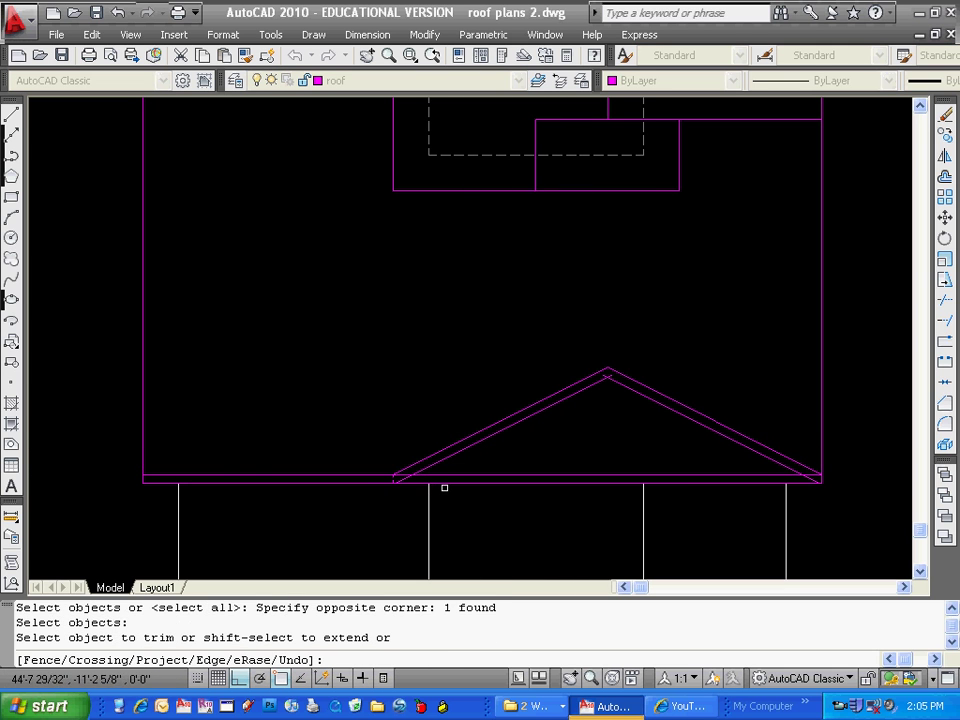
pyautogui.click(446, 479)
pyautogui.press('Escape')
pyautogui.write('ex')
pyautogui.press('Return')
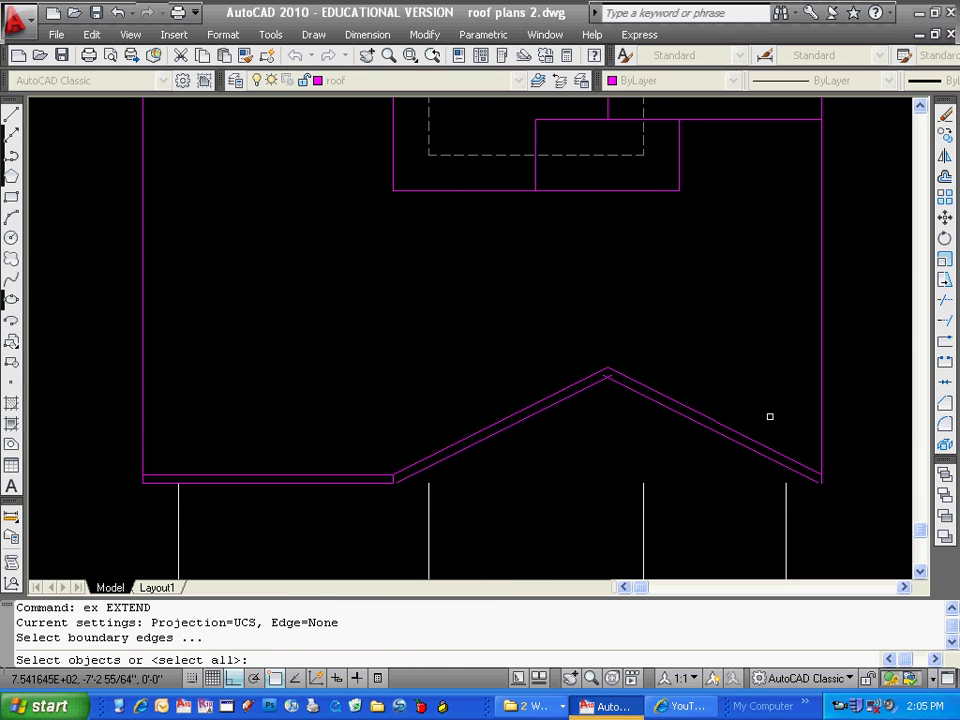
pyautogui.click(705, 492)
pyautogui.press('Escape')
pyautogui.press('Escape')
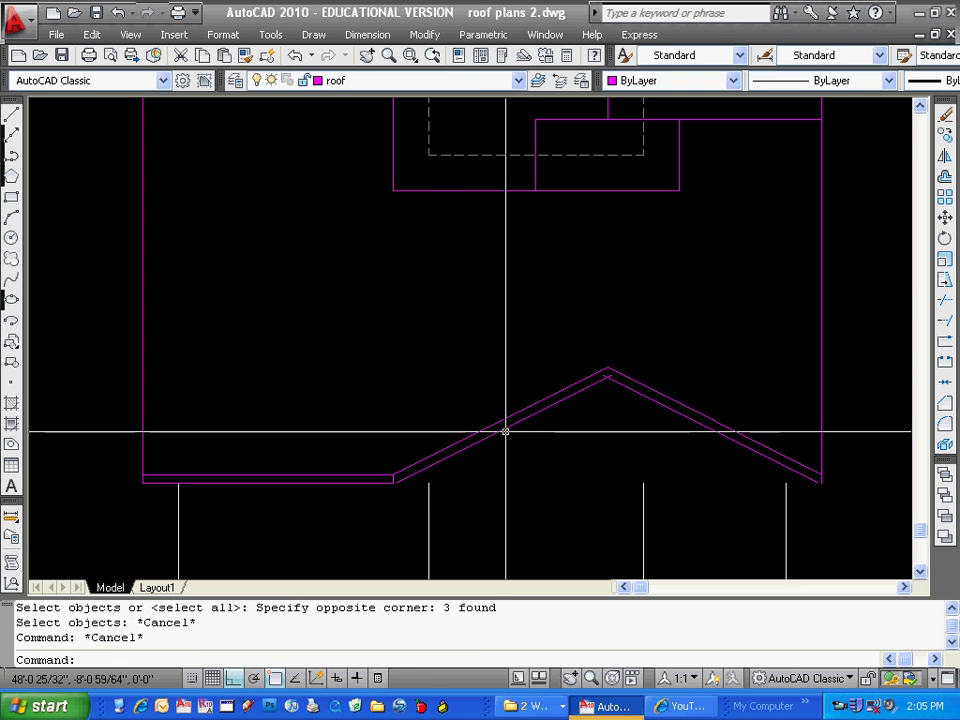
# Draw a vertical projection line from the midpoint of the roof plan's front projection edge down through the elevation's western gable slope.
pyautogui.scroll(-3, 568, 407)
pyautogui.click(11, 120)
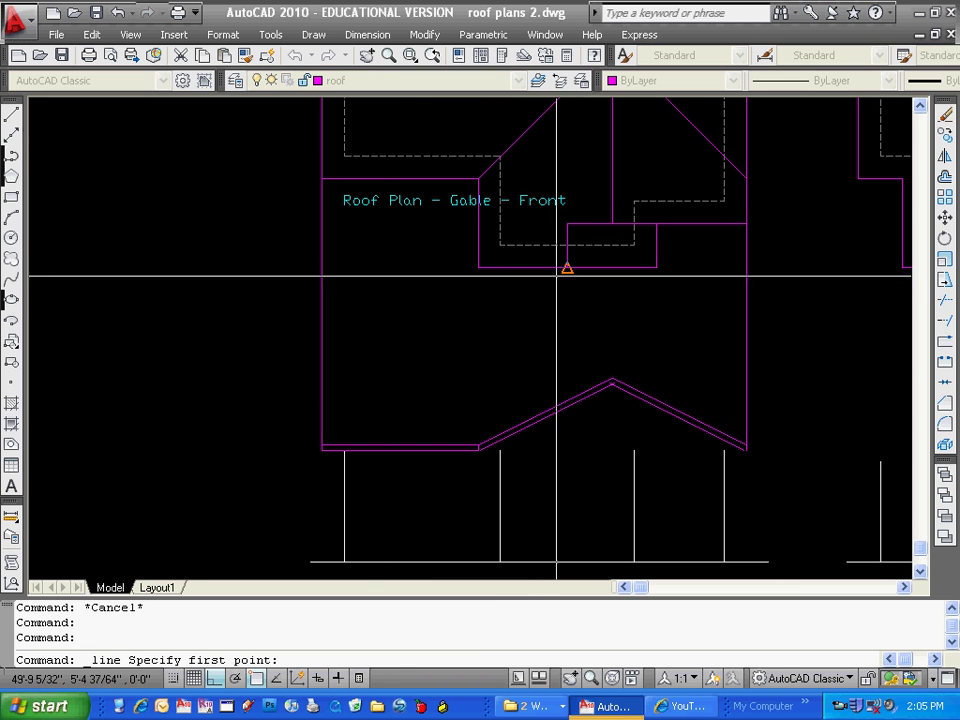
pyautogui.click(567, 267)
pyautogui.click(567, 454)
pyautogui.press('Return')
pyautogui.scroll(2, 568, 418)
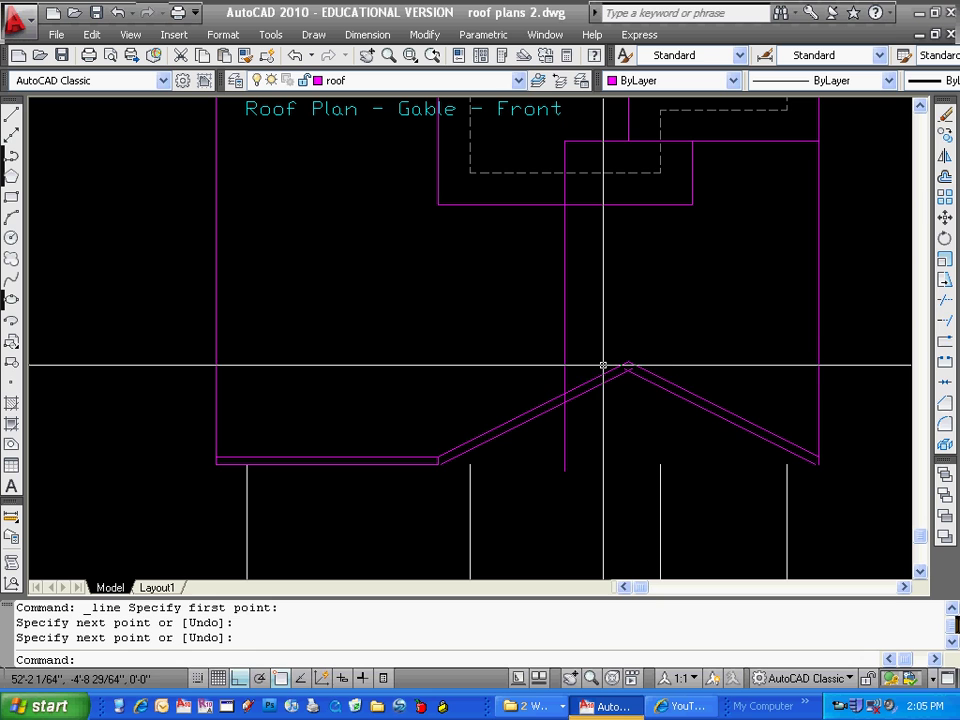
pyautogui.press('Escape')
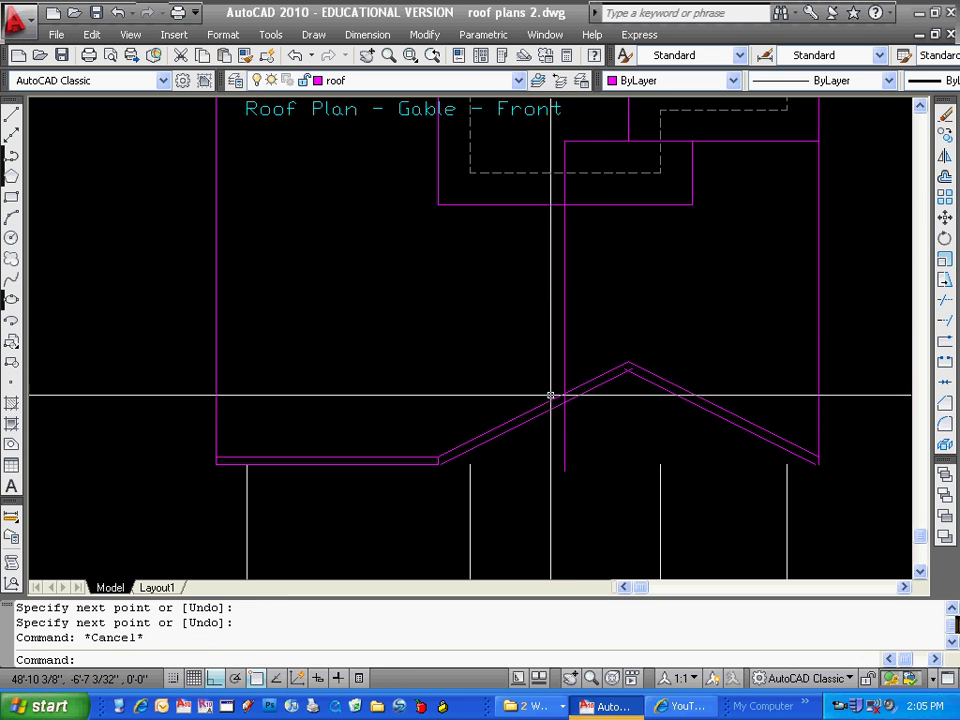
pyautogui.press('Escape')
pyautogui.write('tr')
pyautogui.press('Return')
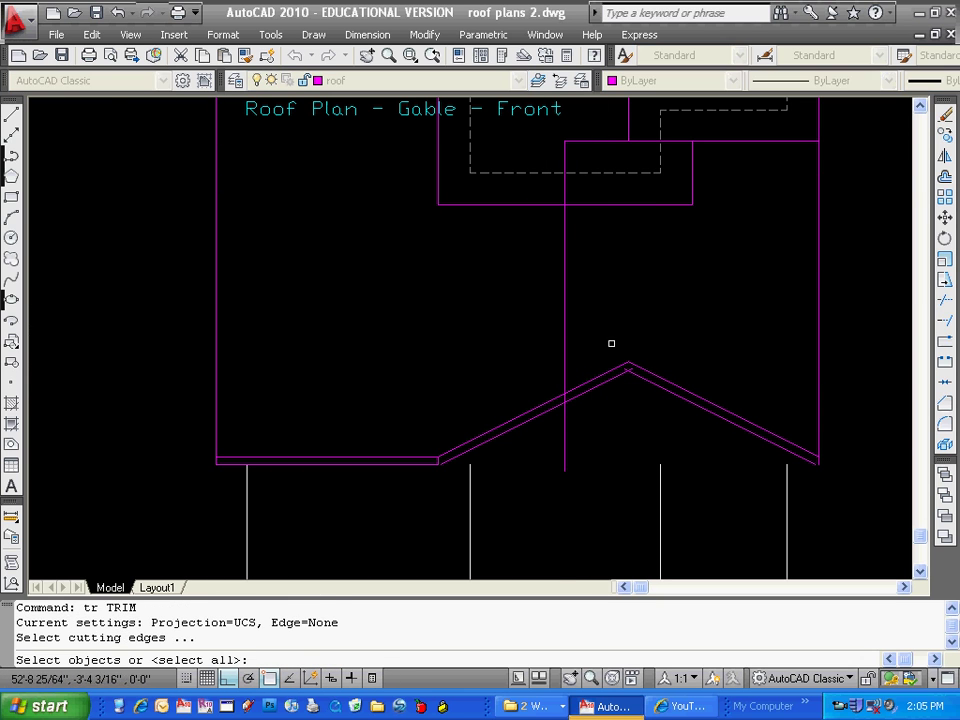
pyautogui.press('Escape')
# Mirror the main gable's two western slope lines about the vertical projection line, keeping the originals.
pyautogui.write('mi')
pyautogui.press('Return')
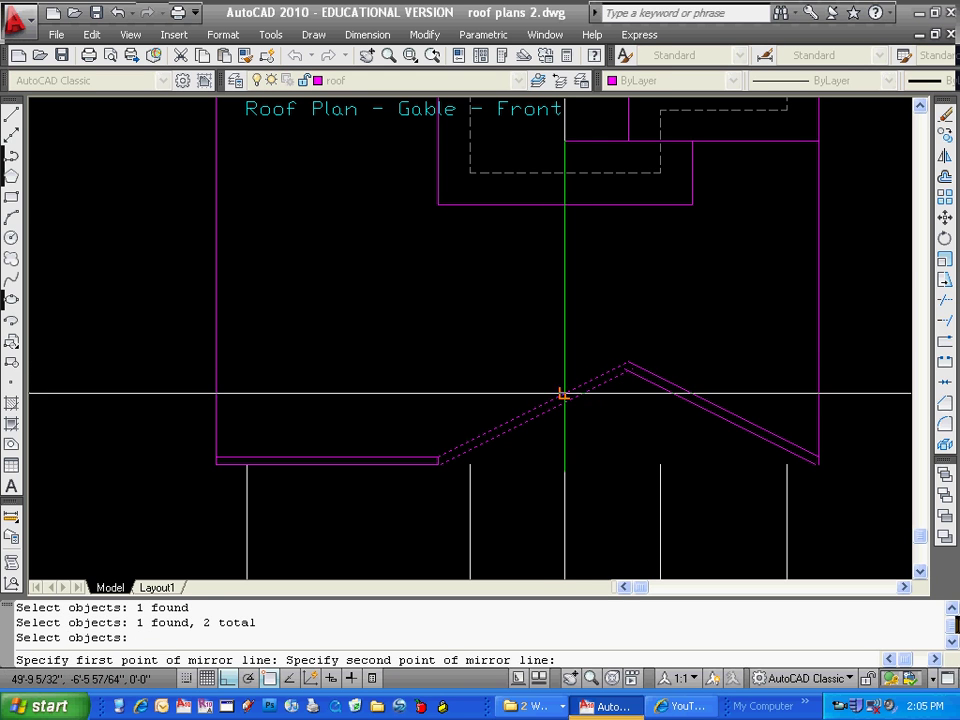
pyautogui.click(563, 293)
pyautogui.press('Return')
pyautogui.press('Escape')
pyautogui.write('tr')
pyautogui.press('Return')
pyautogui.scroll(3, 560, 363)
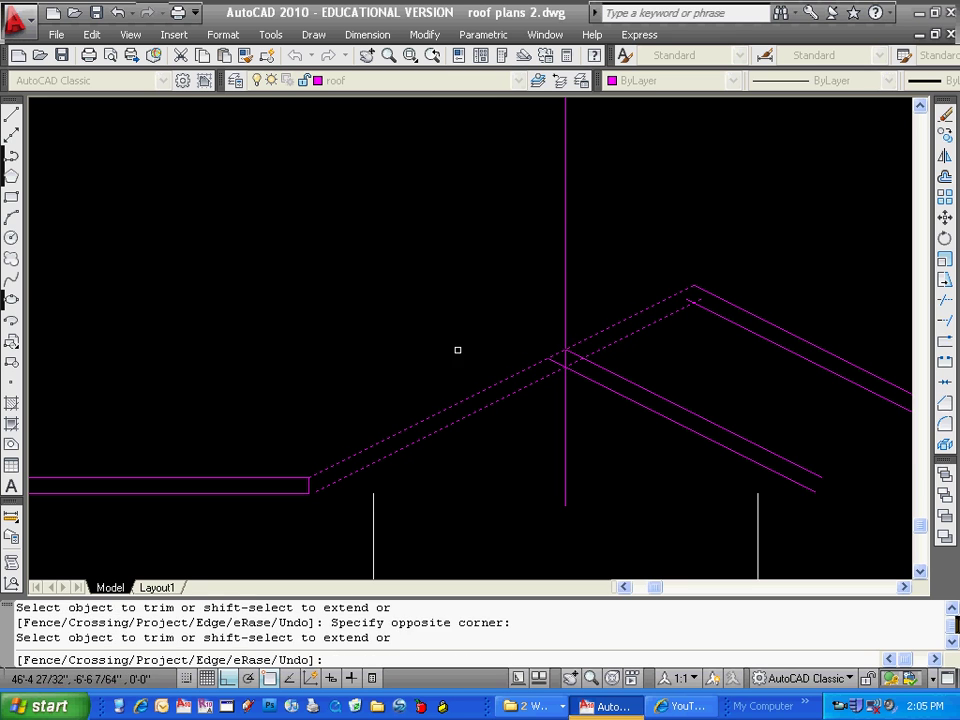
pyautogui.press('Escape')
# Erase the vertical projection line running through the smaller gable's peak.
pyautogui.write('e')
pyautogui.press('Return')
pyautogui.click(604, 272)
pyautogui.click(561, 285)
pyautogui.press('Return')
pyautogui.press('Escape')
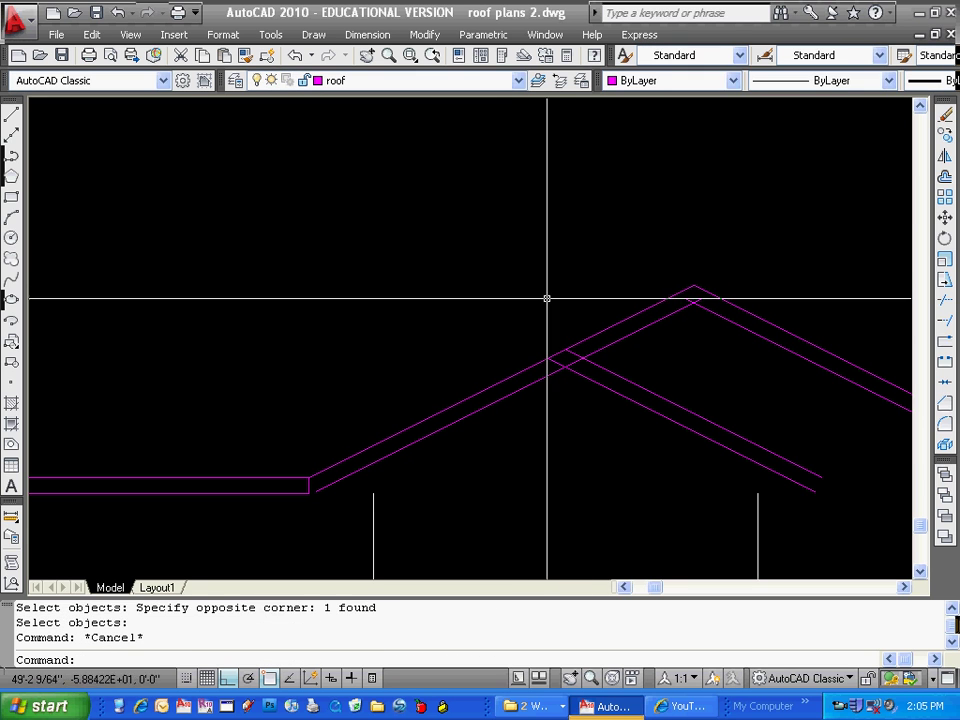
# Trim the overlapping line pieces where the smaller gable's mirrored slope meets the main gable's western slope.
pyautogui.write('tr')
pyautogui.press('Return')
pyautogui.click(533, 312)
pyautogui.press('Return')
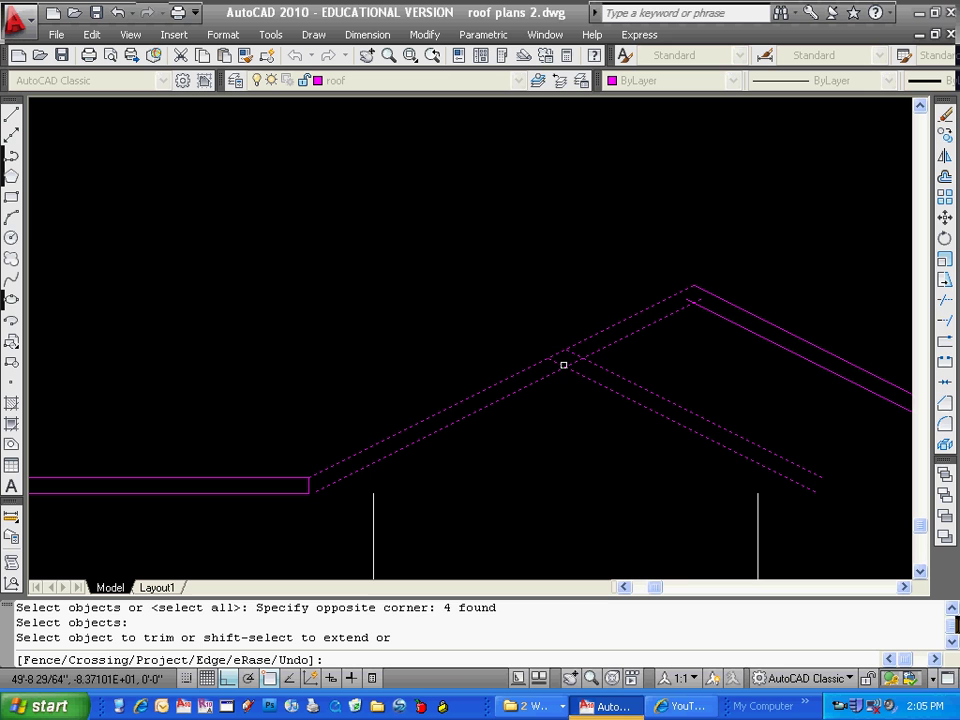
pyautogui.press('Escape')
pyautogui.press('Escape')
# Fillet the two inner fascia lines into a sharp corner at the main gable's peak.
pyautogui.scroll(-3, 600, 360)
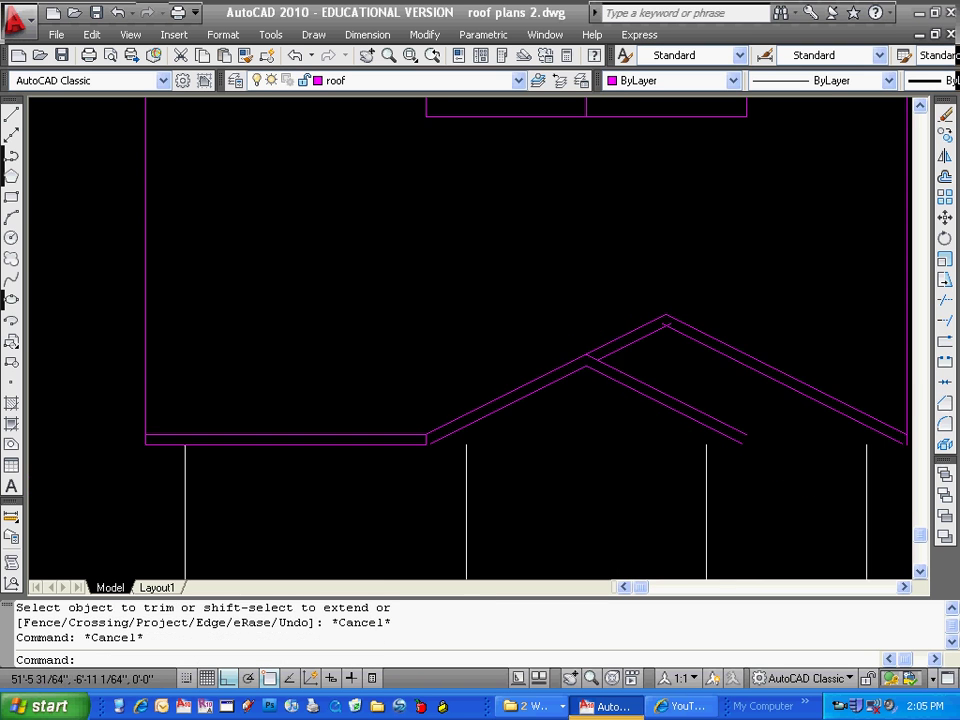
pyautogui.press('Return')
pyautogui.click(651, 343)
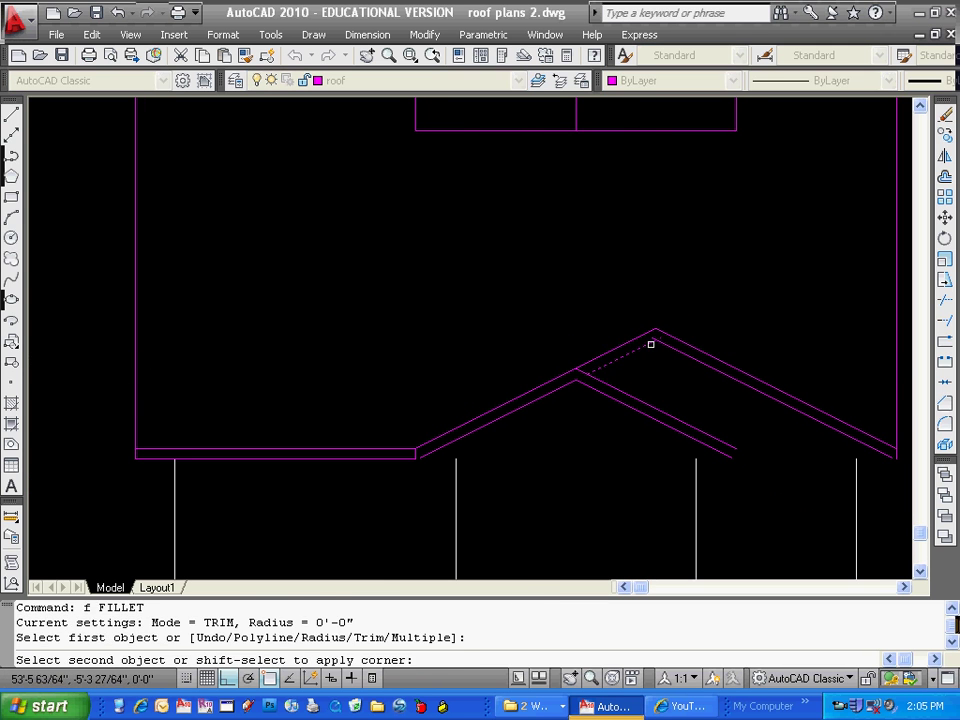
pyautogui.press('Escape')
# Draw a vertical projection line from the southeast corner of the roof plan's front projection down past the elevation's fascia level.
pyautogui.scroll(-3, 660, 381)
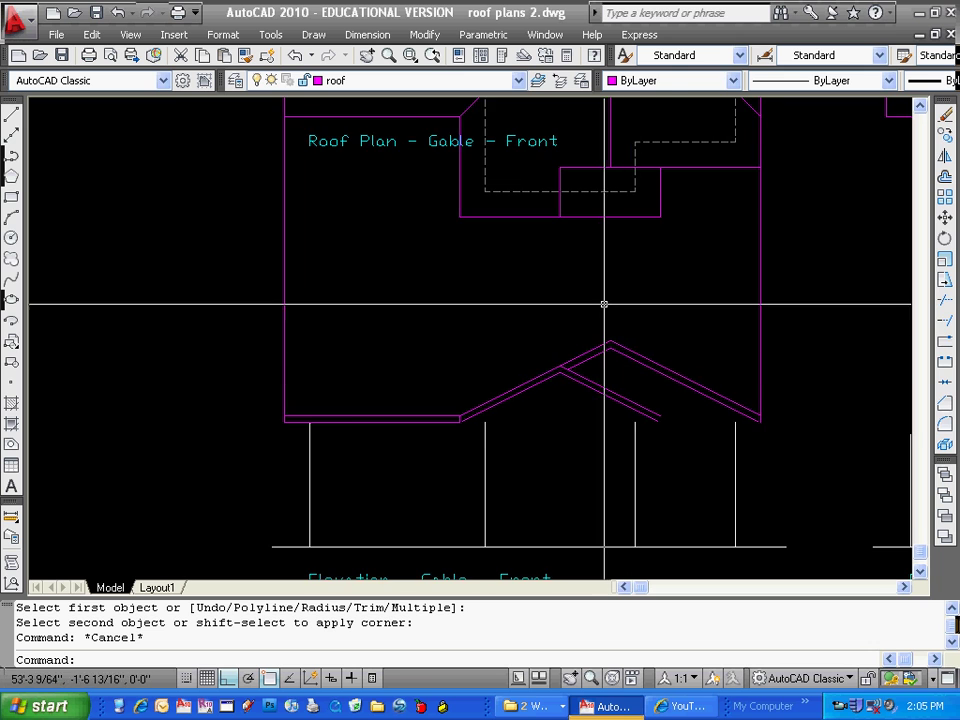
pyautogui.moveTo(639, 281); pyautogui.dragTo(632, 321, button='middle')
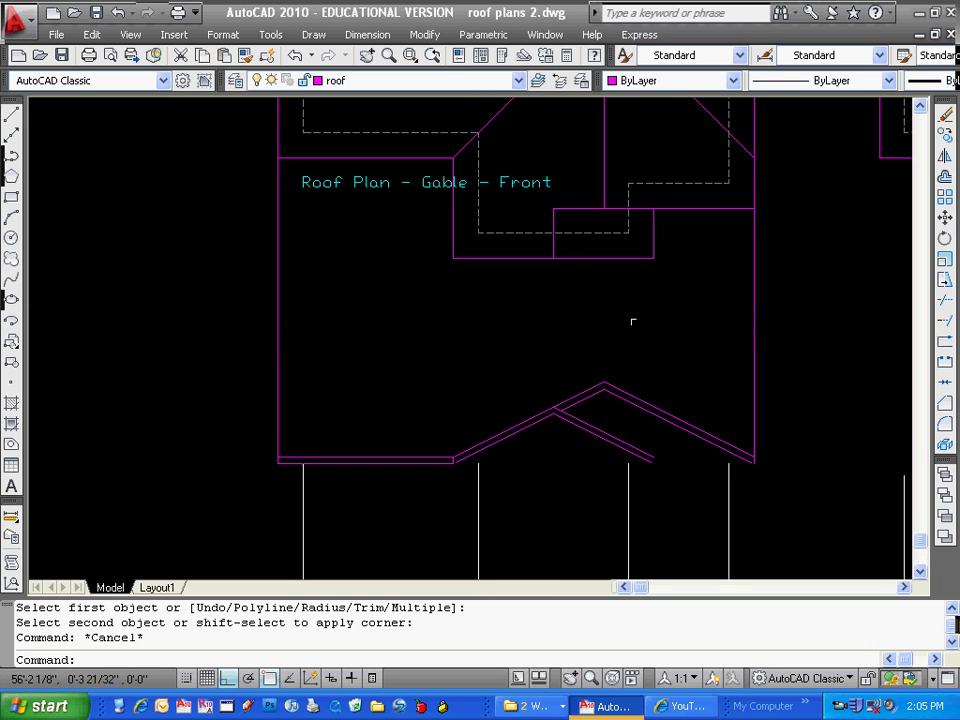
pyautogui.press('Escape')
pyautogui.click(11, 115)
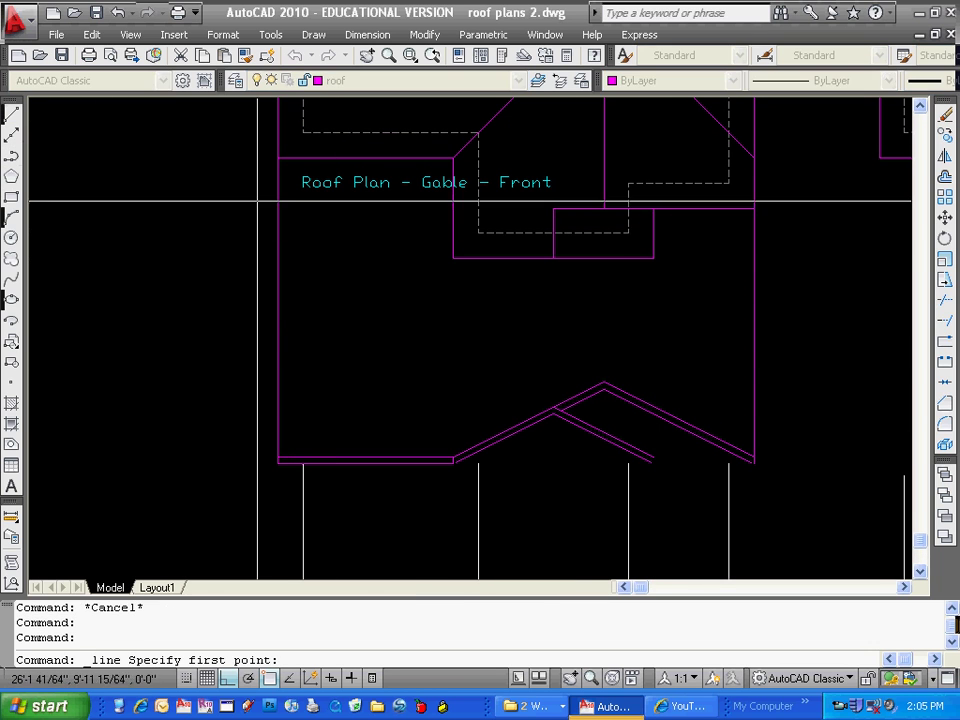
pyautogui.click(653, 257)
pyautogui.click(654, 502)
pyautogui.scroll(5, 654, 467)
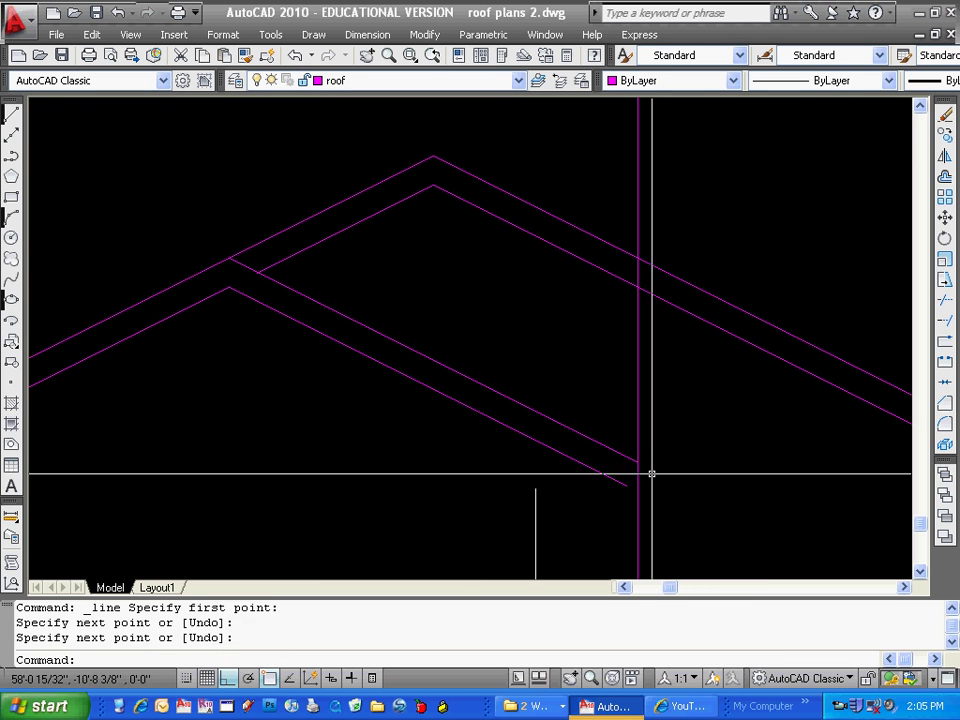
pyautogui.press('Escape')
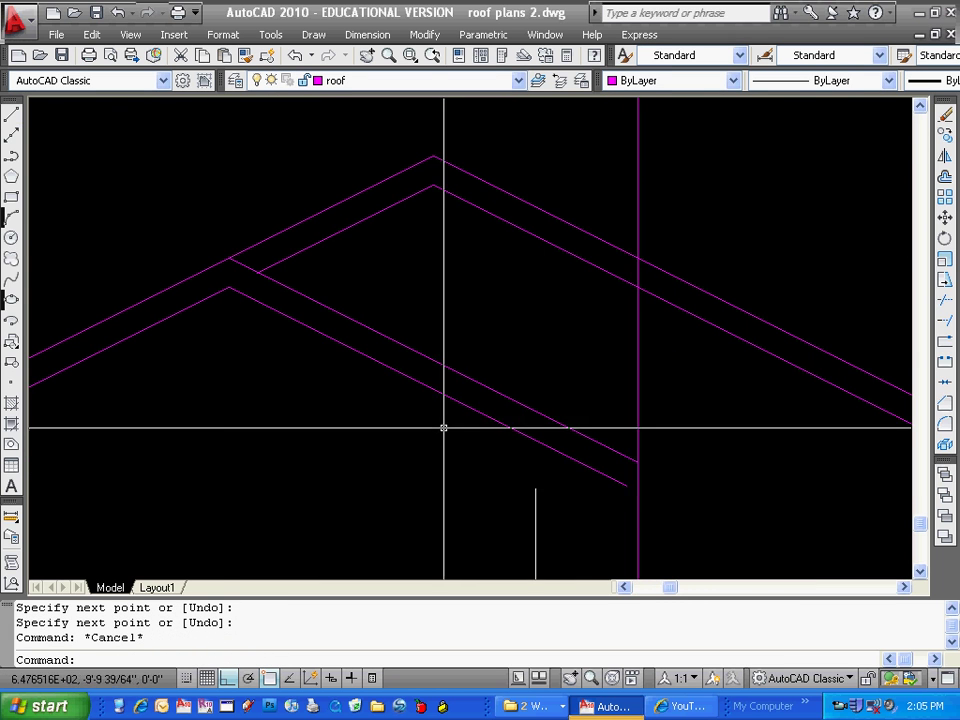
# Draw a horizontal line from the bottom of the gable's west foot across to the new vertical projection line.
pyautogui.moveTo(443, 426); pyautogui.dragTo(799, 359, button='middle')
pyautogui.press('Return')
pyautogui.click(176, 422)
pyautogui.scroll(-3, 348, 440)
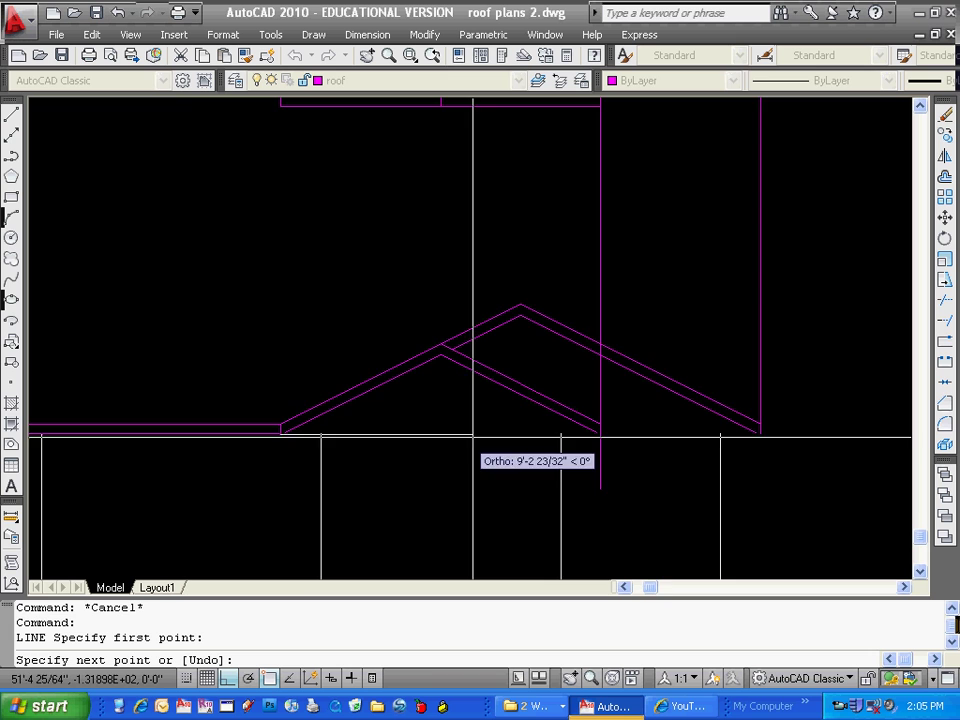
pyautogui.scroll(3, 590, 436)
pyautogui.click(627, 430)
pyautogui.press('Escape')
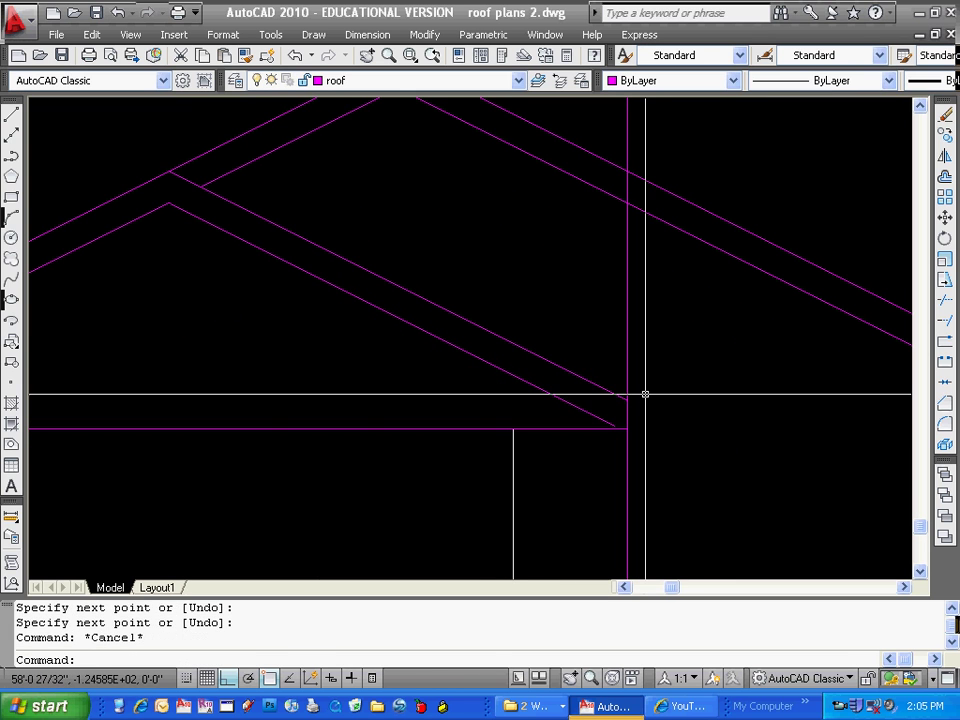
# Extend the smaller gable's lower eastern slope line to the horizontal line and trim away that line beneath the gable.
pyautogui.write('ex')
pyautogui.press('Return')
pyautogui.press('Escape')
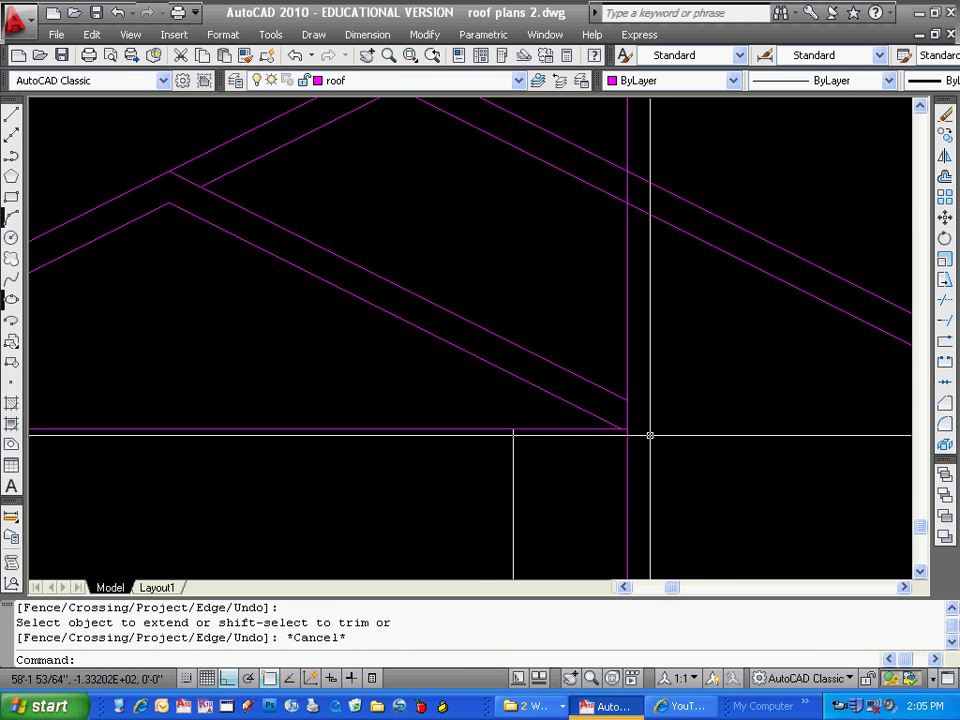
pyautogui.write('tr')
pyautogui.press('Return')
pyautogui.click(688, 409)
pyautogui.click(591, 457)
pyautogui.press('Escape')
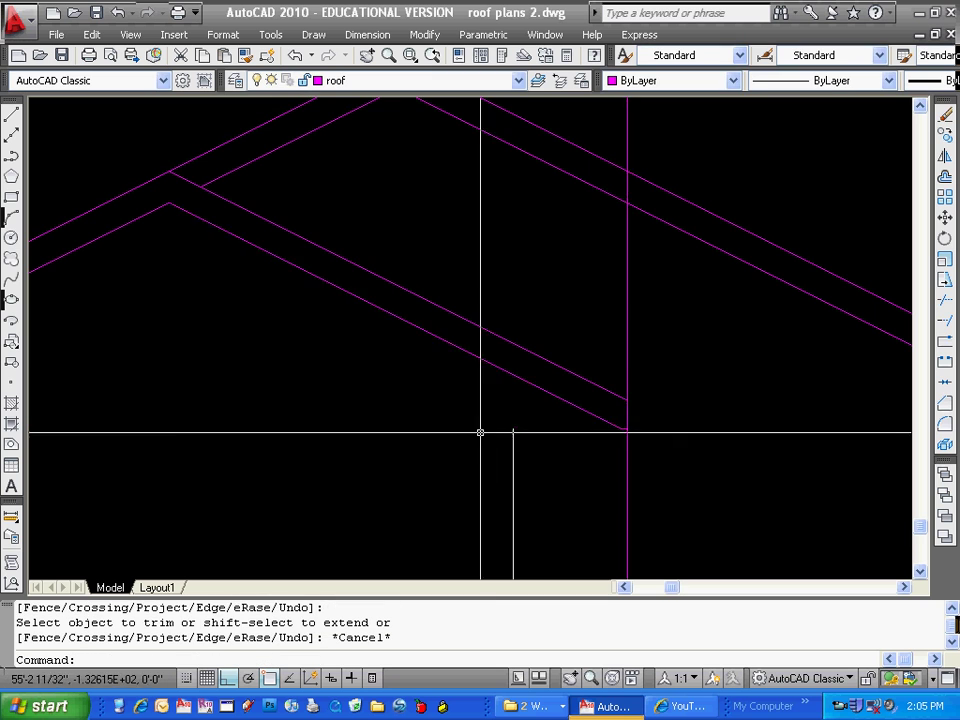
pyautogui.scroll(-3, 386, 431)
pyautogui.scroll(3, 411, 405)
pyautogui.write('ex')
pyautogui.press('Return')
pyautogui.click(406, 375)
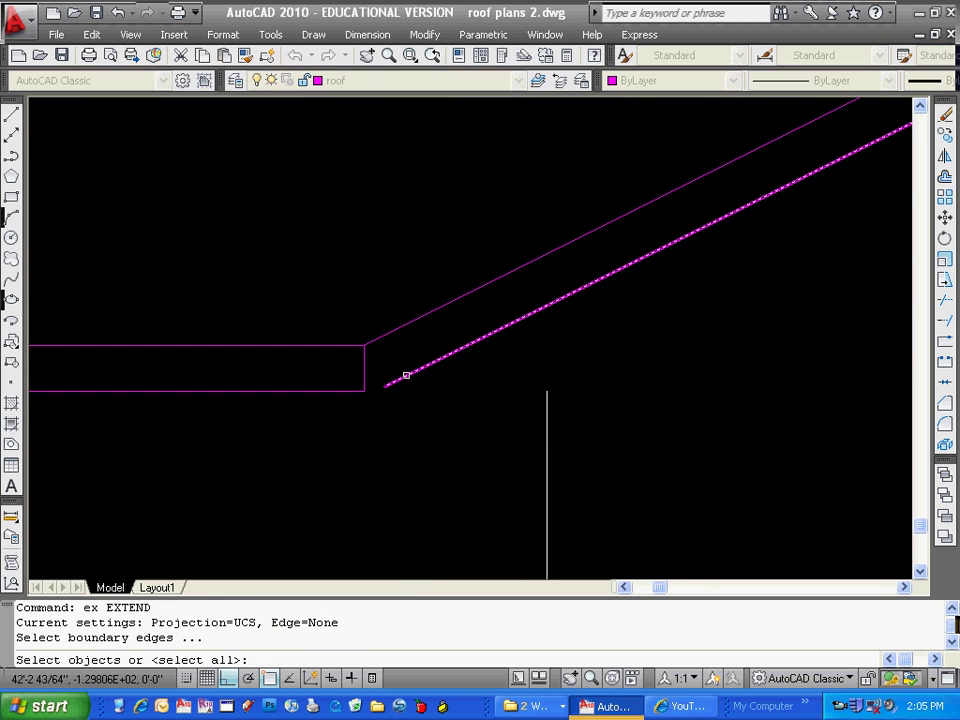
pyautogui.press('Escape')
# Fillet the lower western slope line with the lower horizontal fascia line at the gable's west foot.
pyautogui.write('f')
pyautogui.press('Return')
pyautogui.click(400, 380)
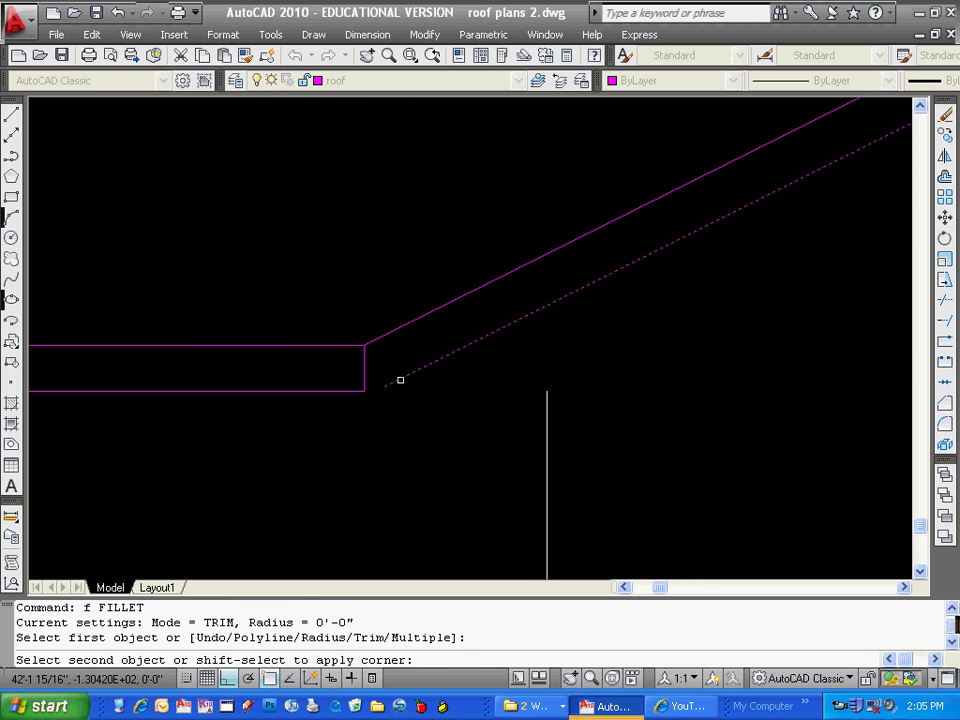
pyautogui.press('Escape')
# Erase the vertical projection line at the smaller gable's east foot.
pyautogui.scroll(-5, 344, 390)
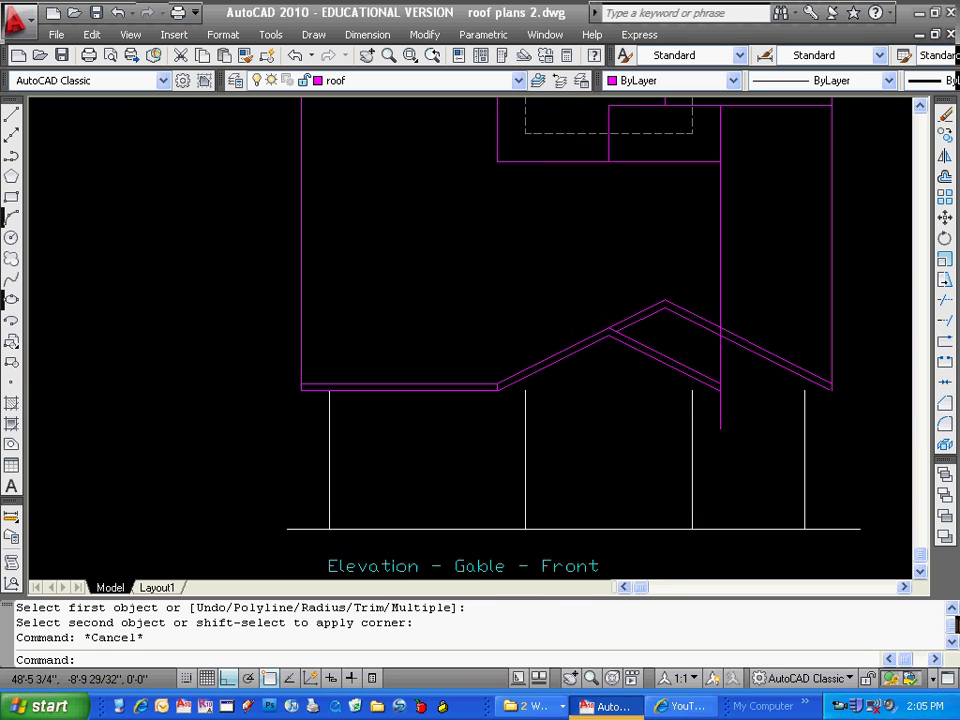
pyautogui.press('Escape')
pyautogui.write('e')
pyautogui.press('Return')
pyautogui.click(690, 306)
pyautogui.click(632, 323)
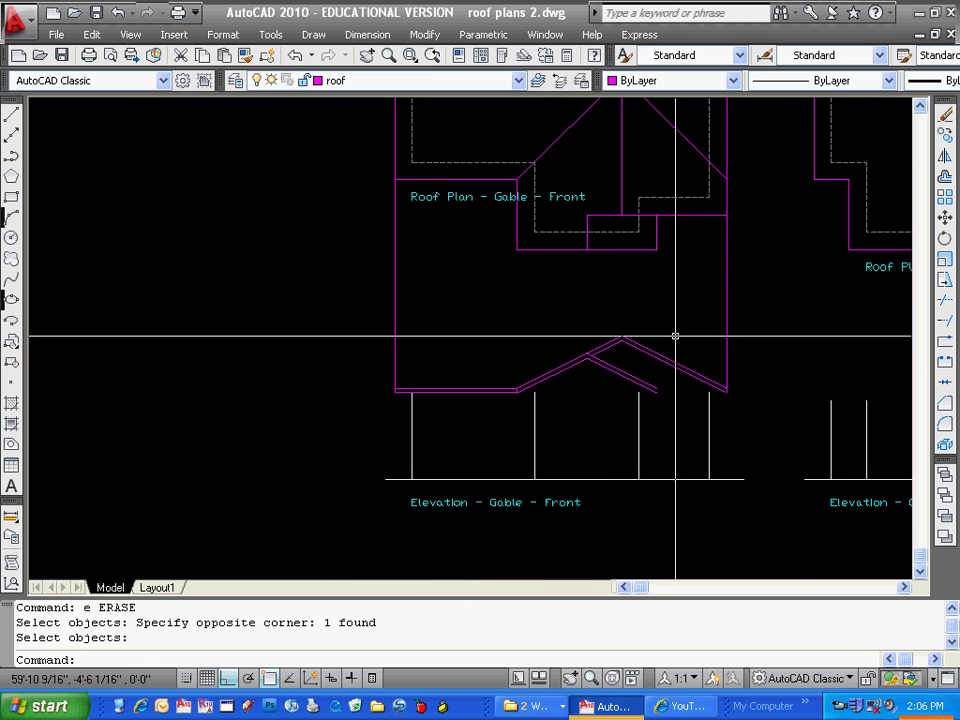
pyautogui.press('Return')
pyautogui.press('Escape')
# Draw a short vertical line closing the fascia end at the smaller gable's east foot.
pyautogui.scroll(5, 520, 412)
pyautogui.click(11, 114)
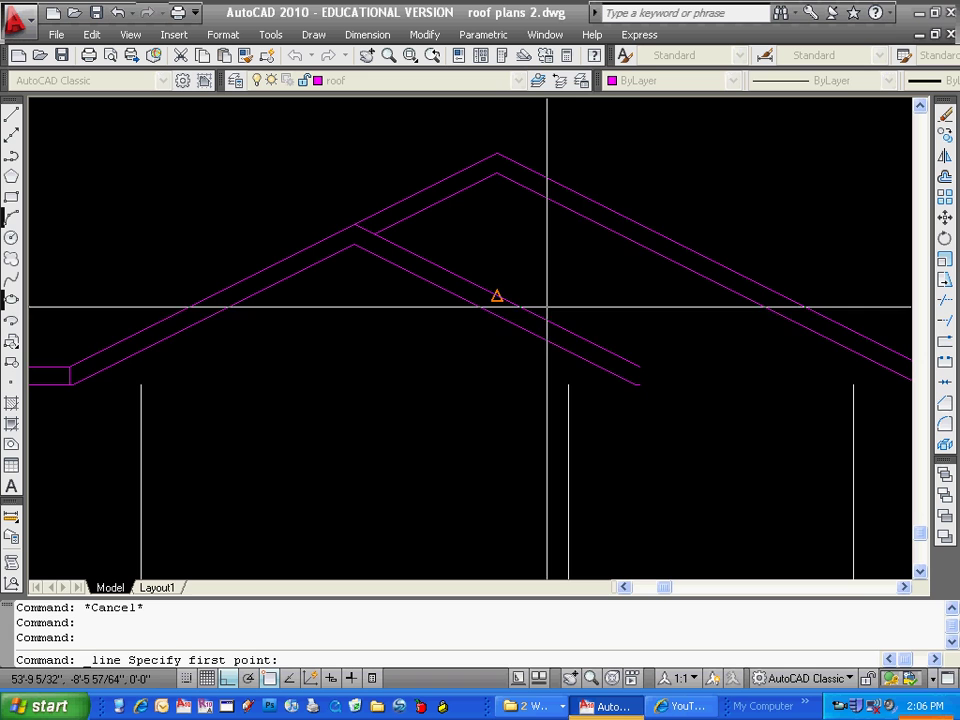
pyautogui.click(640, 385)
pyautogui.press('Return')
pyautogui.scroll(-4, 656, 390)
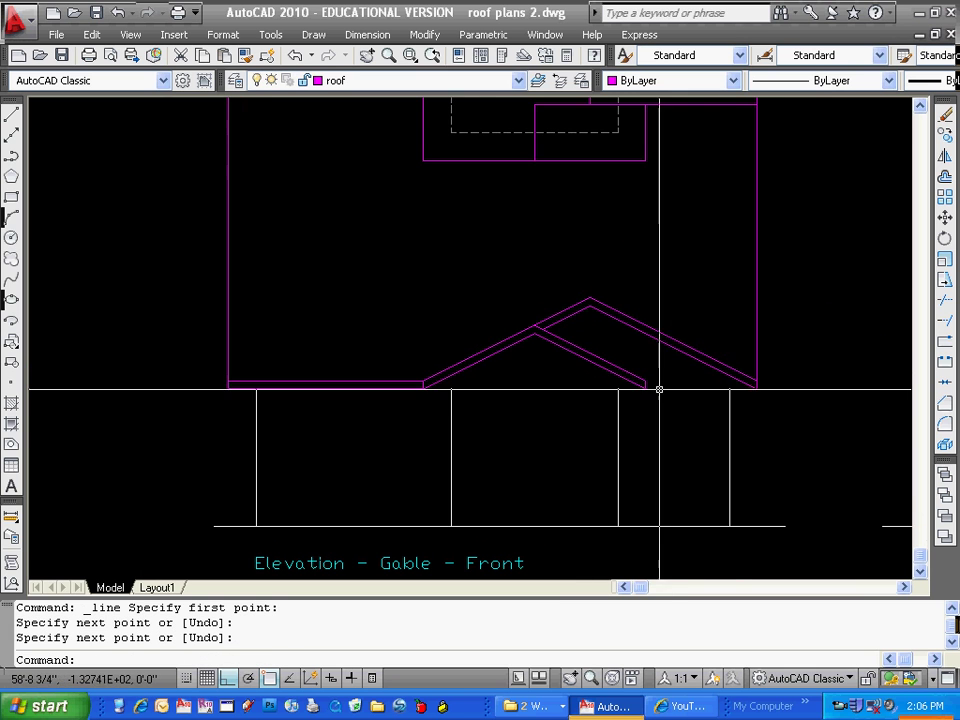
pyautogui.scroll(3, 742, 382)
pyautogui.press('Escape')
# Draw a short horizontal line westward from the bottom end of the projection line at the main gable's east foot.
pyautogui.scroll(4, 736, 415)
pyautogui.press('Return')
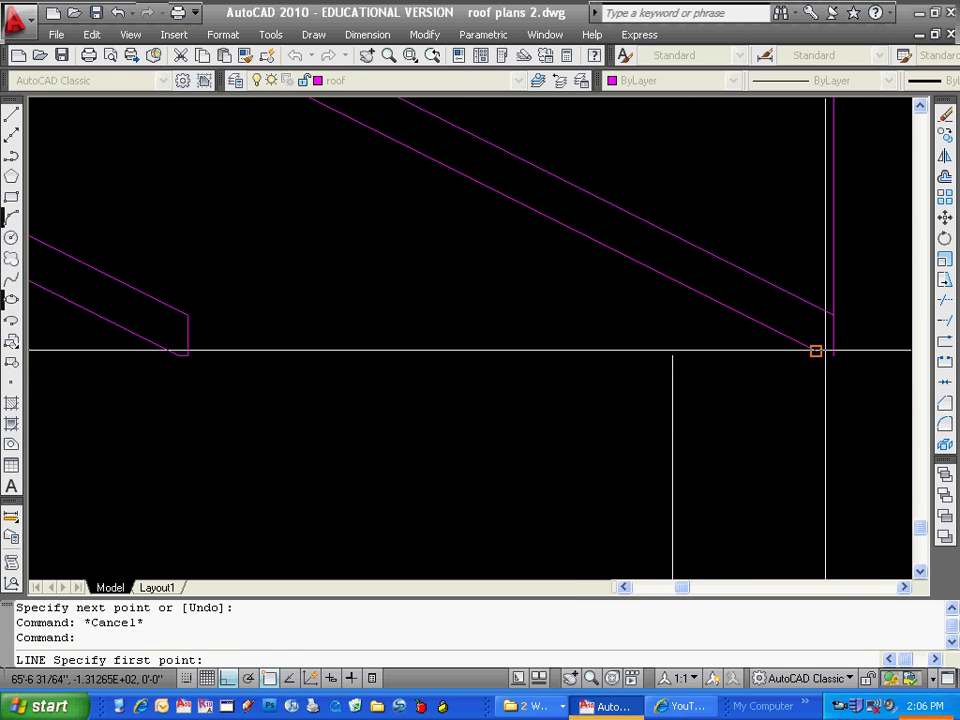
pyautogui.click(831, 355)
pyautogui.click(787, 355)
pyautogui.press('Return')
pyautogui.press('Escape')
pyautogui.write('f')
pyautogui.press('Return')
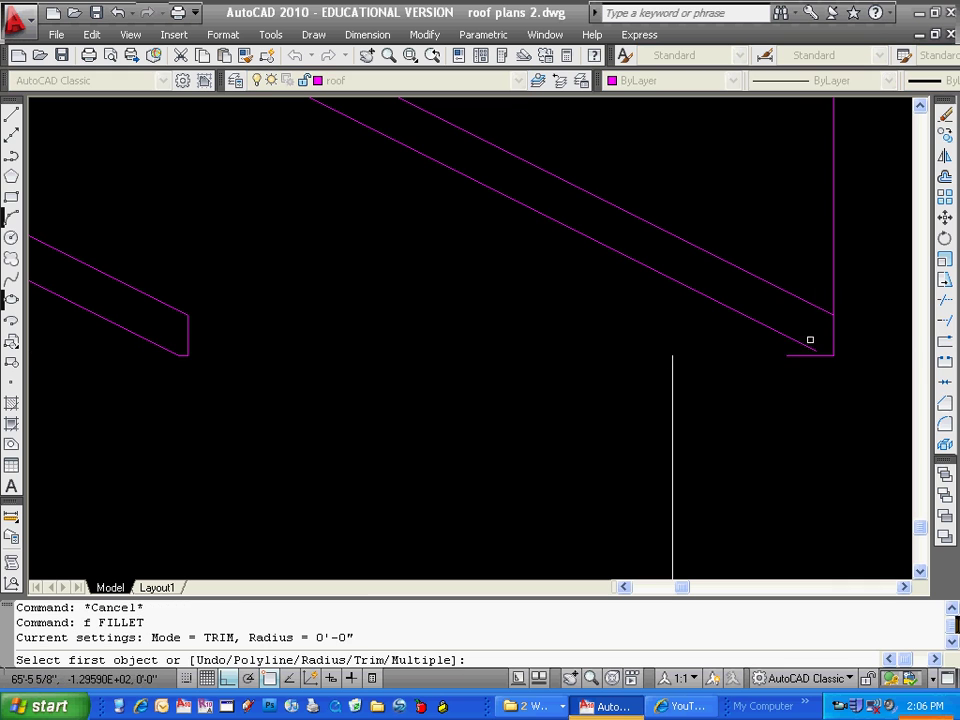
pyautogui.press('Escape')
pyautogui.press('Escape')
pyautogui.press('Escape')
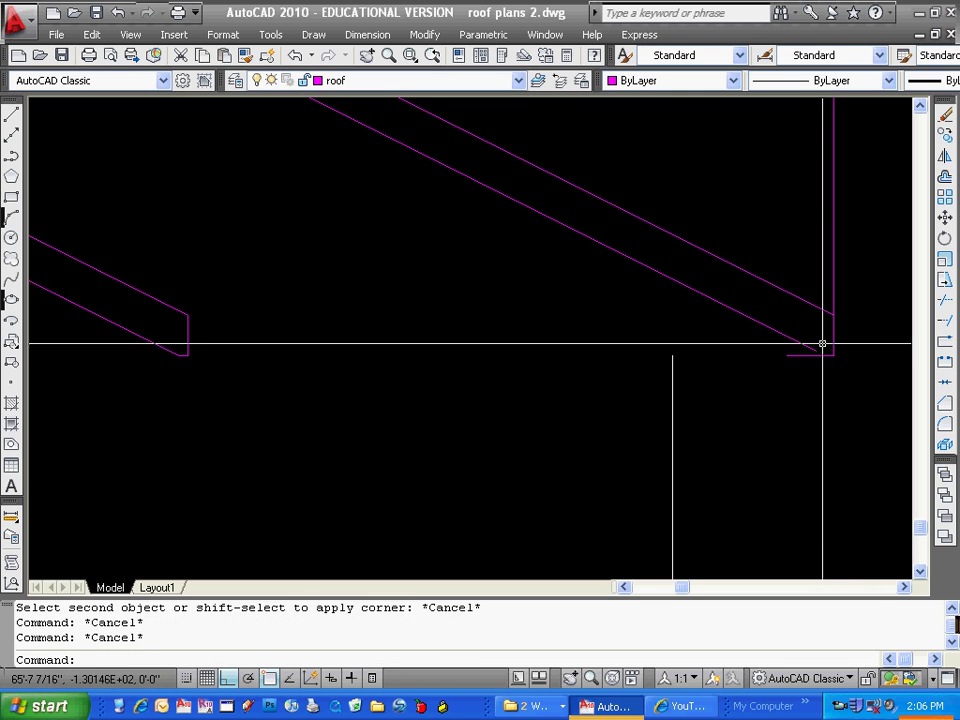
# Fillet the main gable's lower eastern slope line with the short horizontal line at its east foot.
pyautogui.write('f')
pyautogui.press('Return')
pyautogui.click(805, 344)
pyautogui.press('Escape')
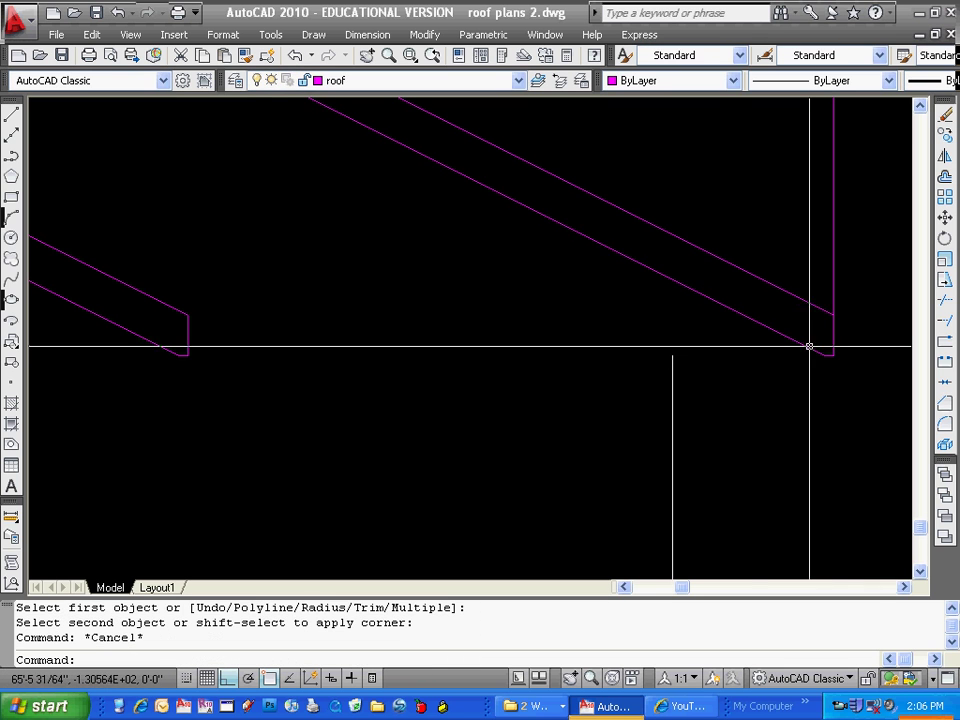
pyautogui.scroll(-4, 810, 346)
pyautogui.press('Escape')
pyautogui.write('t')
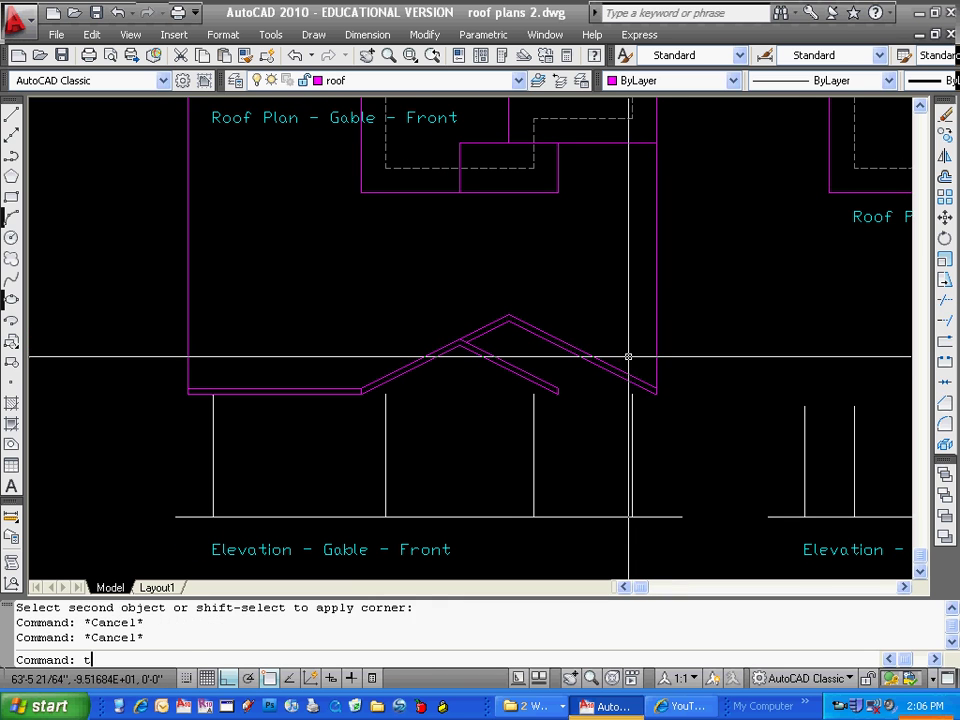
pyautogui.write('r')
pyautogui.press('Return')
pyautogui.click(654, 334)
pyautogui.click(671, 370)
pyautogui.press('Escape')
pyautogui.press('Escape')
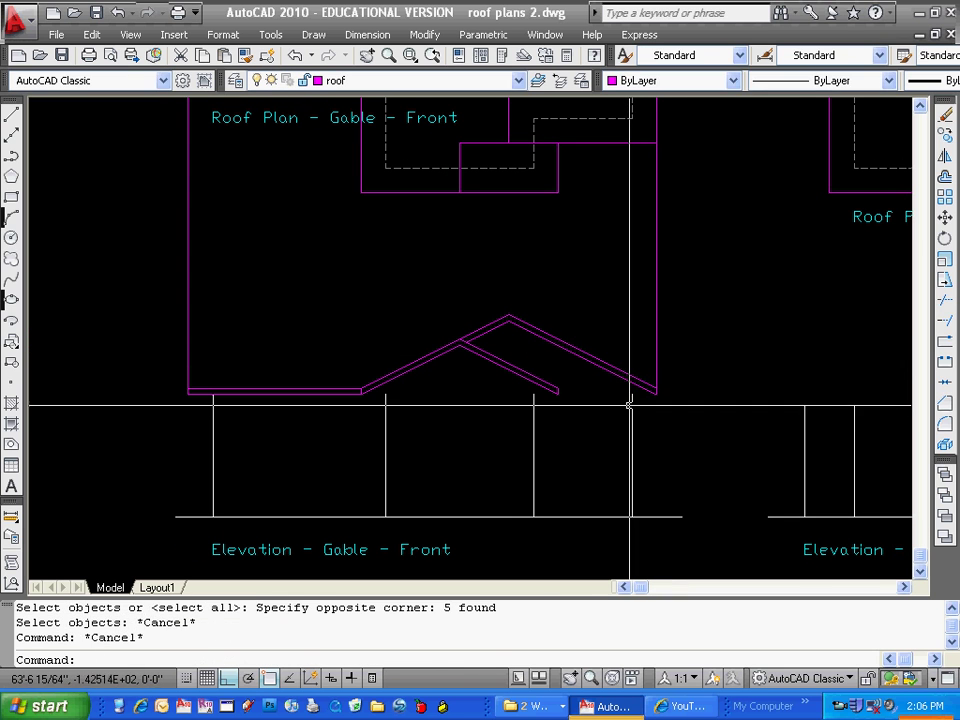
# Trim away the eastern projection line above the main gable's east foot.
pyautogui.write('tr')
pyautogui.press('Return')
pyautogui.click(676, 354)
pyautogui.click(632, 404)
pyautogui.press('Return')
pyautogui.click(656, 371)
pyautogui.press('Escape')
pyautogui.press('Escape')
# On the Gable - Right roof plan, draw a vertical line from the northwest inside corner down to the south edge.
pyautogui.scroll(-4, 630, 360)
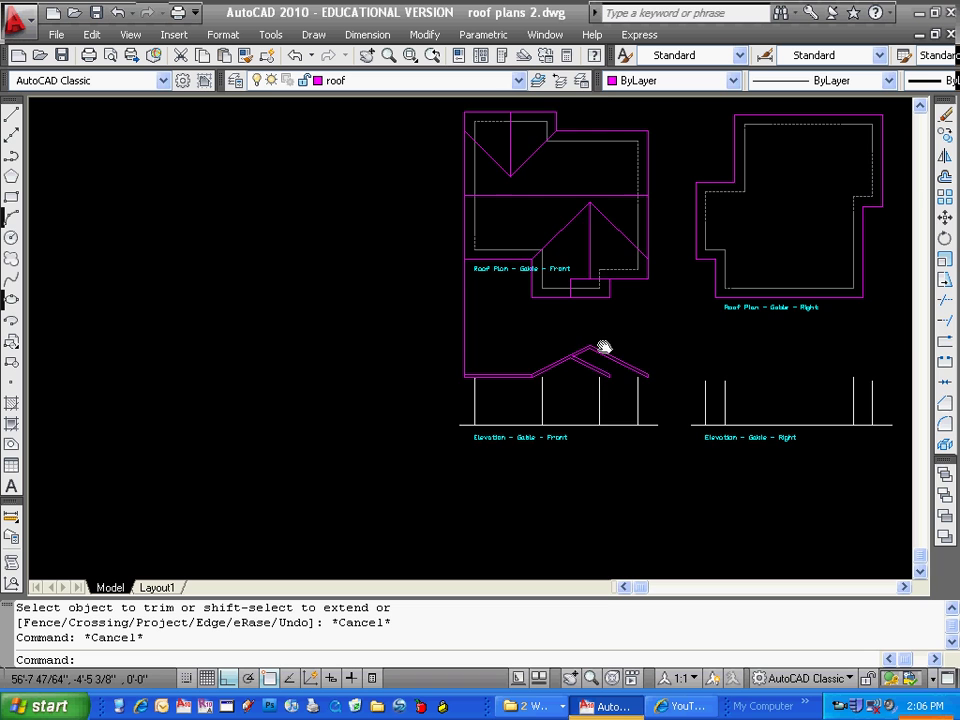
pyautogui.scroll(3, 590, 335)
pyautogui.scroll(-2, 625, 286)
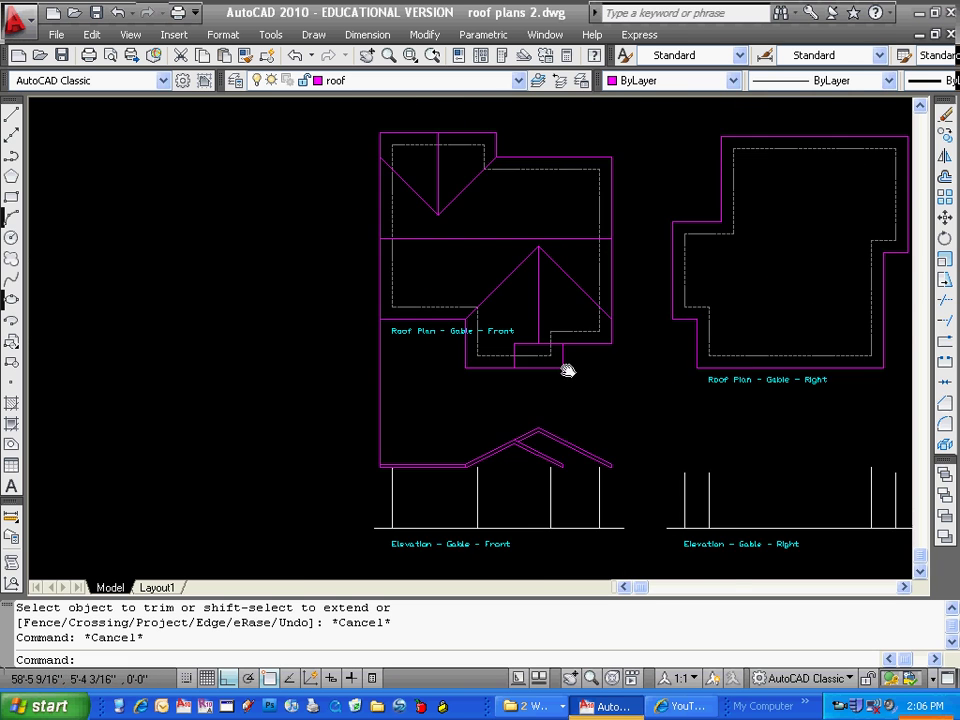
pyautogui.press('Escape')
pyautogui.click(12, 118)
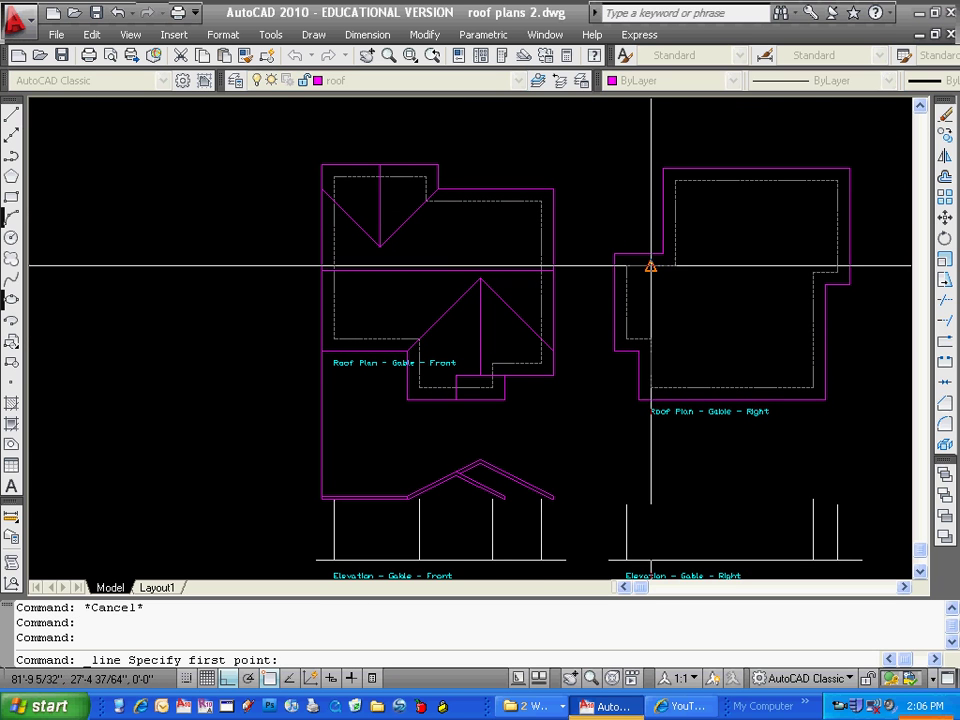
pyautogui.click(660, 390)
pyautogui.click(663, 400)
pyautogui.press('Return')
# Draw a vertical line from the Gable - Right roof plan's southeast inside corner up to its north edge.
pyautogui.press('Return')
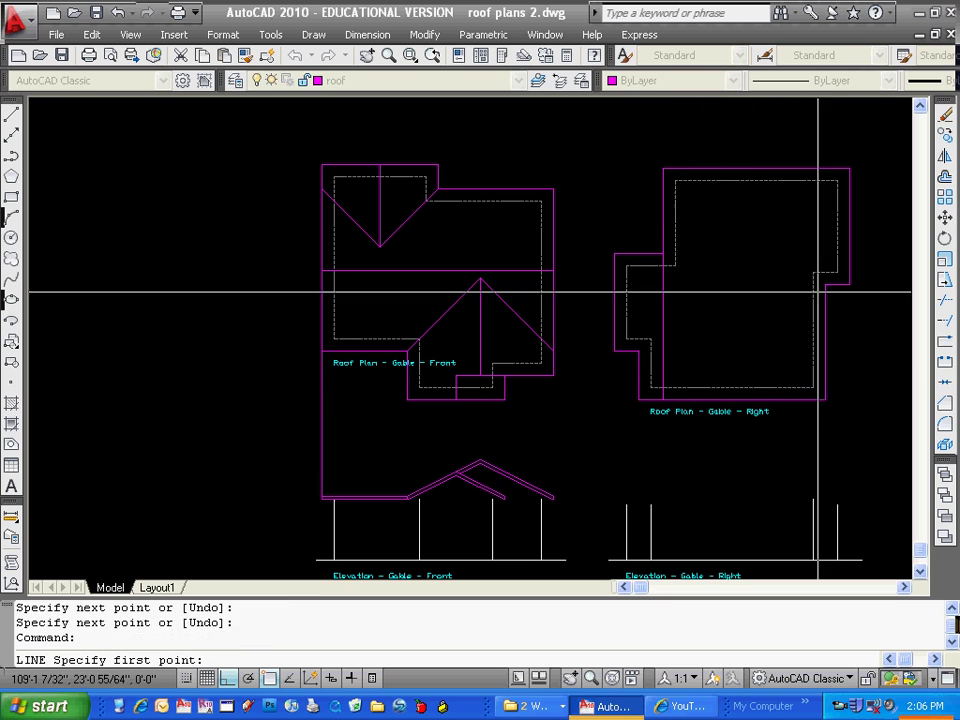
pyautogui.click(825, 284)
pyautogui.click(825, 168)
pyautogui.press('Return')
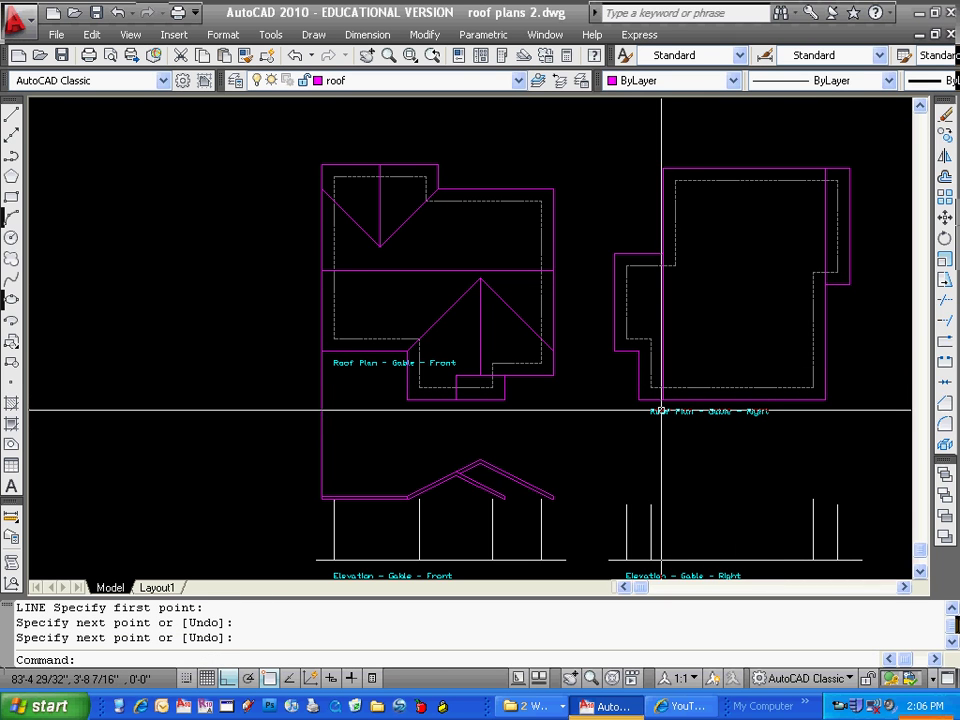
# Stretch the lower end of the right roof plan's western vertical line straight down to the elevation's wall tops.
pyautogui.click(677, 366)
pyautogui.click(655, 384)
pyautogui.click(662, 400)
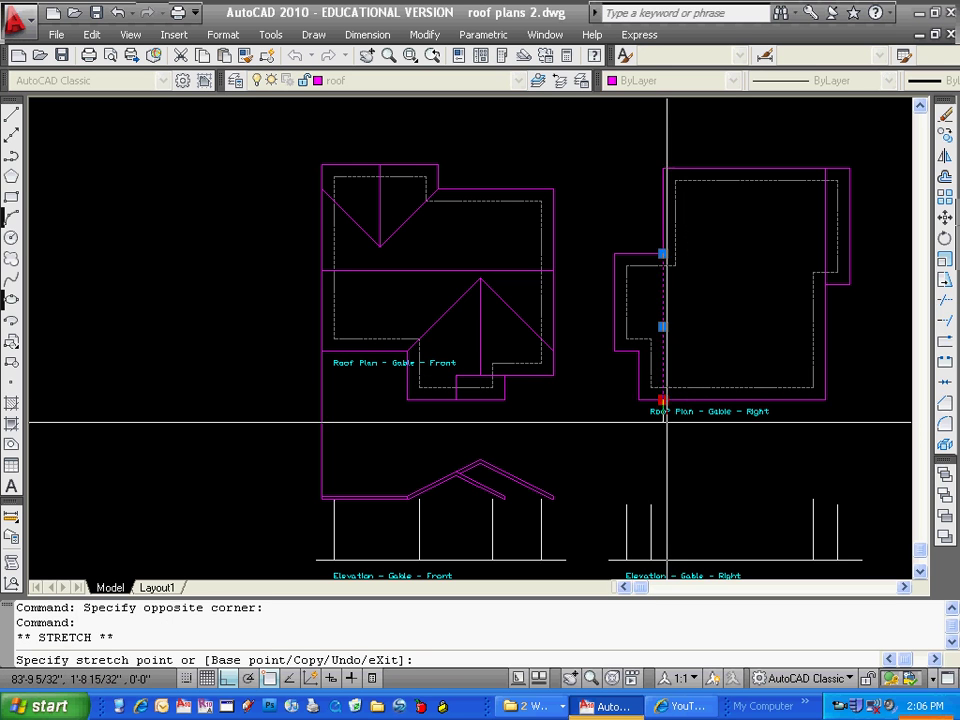
pyautogui.click(670, 514)
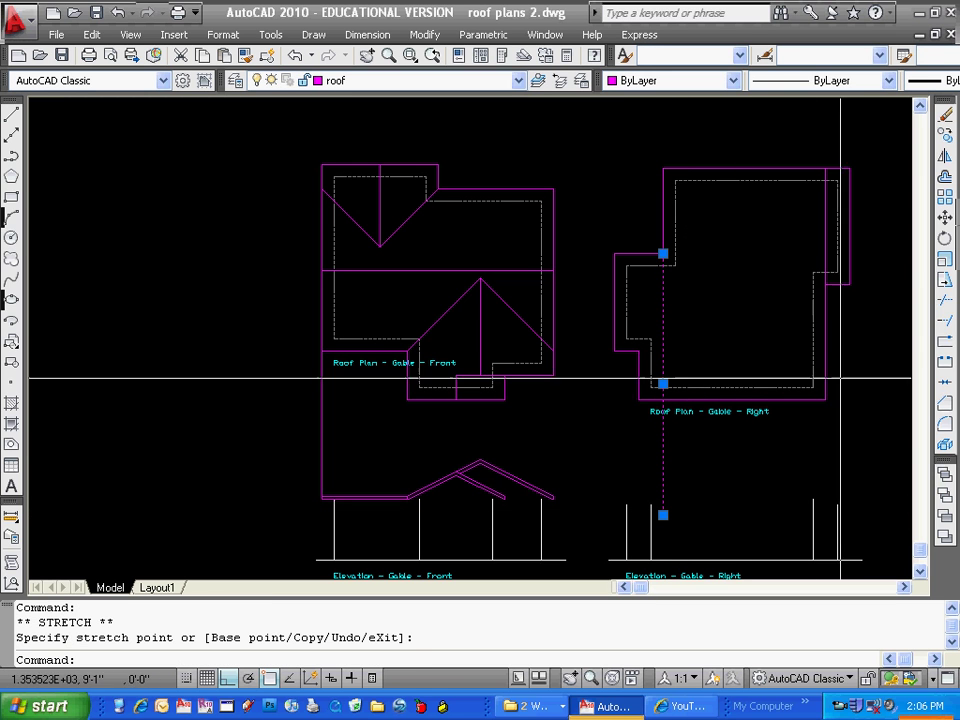
# Stretch the lower end of the right roof plan's eastern vertical line straight down past the elevation's wall tops.
pyautogui.click(825, 272)
pyautogui.click(825, 284)
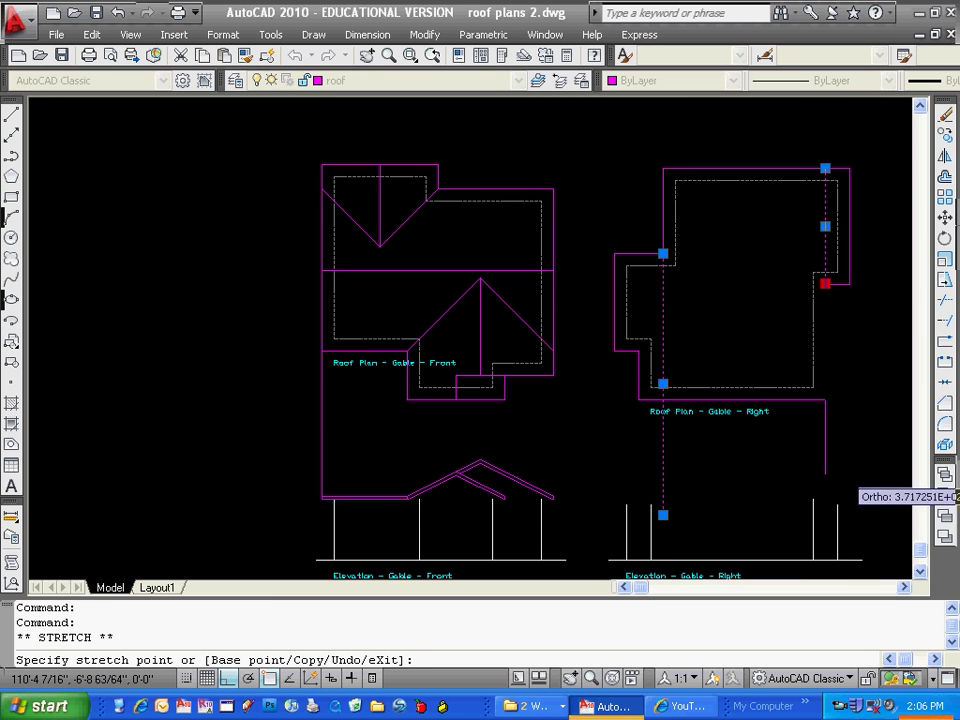
pyautogui.click(830, 540)
pyautogui.press('space')
pyautogui.press('Escape')
pyautogui.press('Escape')
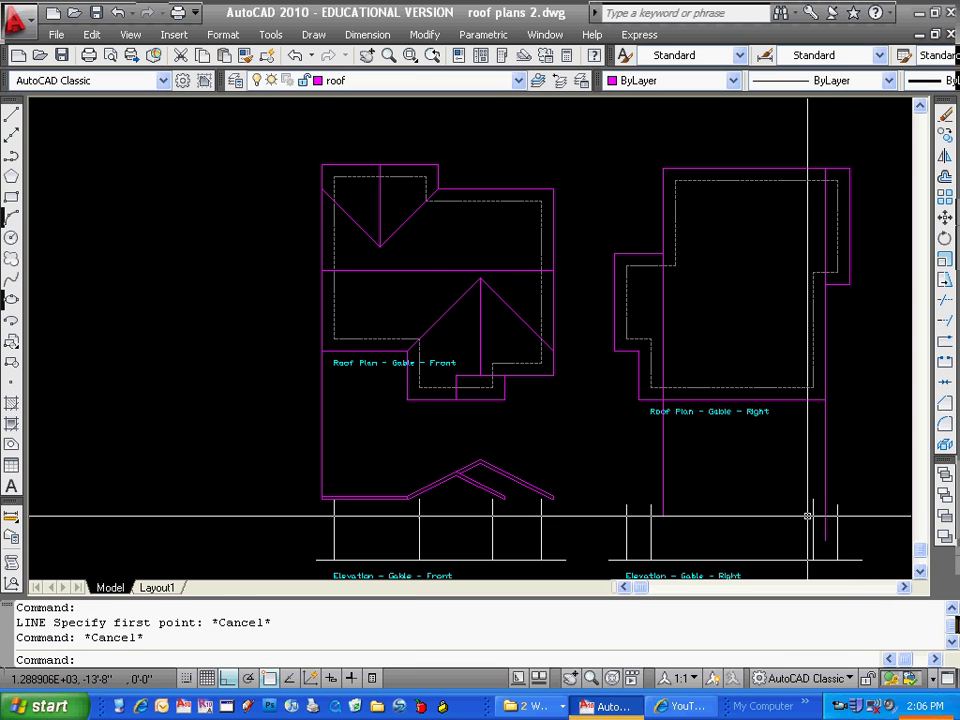
# Stretch the east end of the front elevation's upper eave line horizontally across the whole Gable - Right elevation.
pyautogui.click(375, 496)
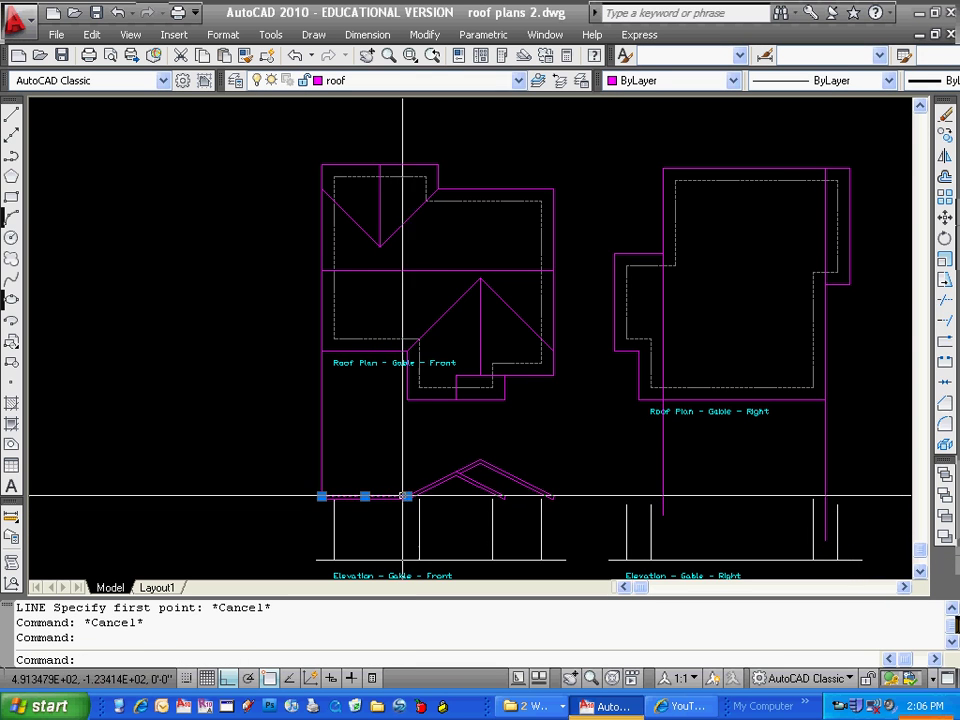
pyautogui.click(407, 496)
pyautogui.click(845, 496)
pyautogui.press('Return')
pyautogui.press('Escape')
pyautogui.press('Escape')
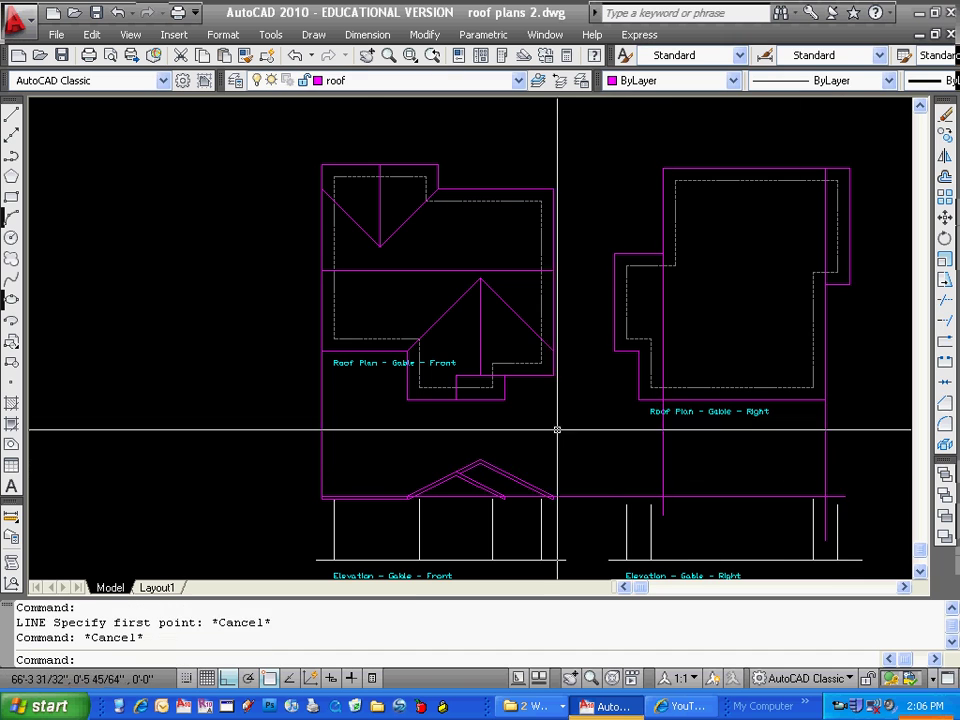
# Copy the front elevation's main gable west slope from its foot to where the right elevation's western vertical line meets the eave line.
pyautogui.press('Escape')
pyautogui.write('co')
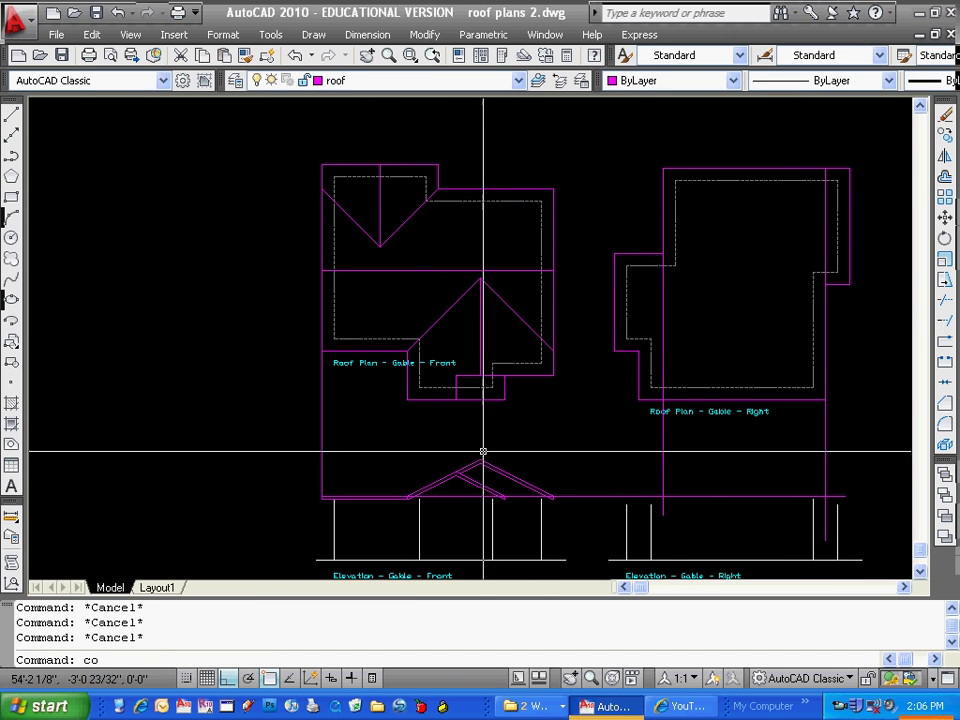
pyautogui.press('Return')
pyautogui.scroll(2, 470, 466)
pyautogui.press('Return')
pyautogui.scroll(3, 339, 514)
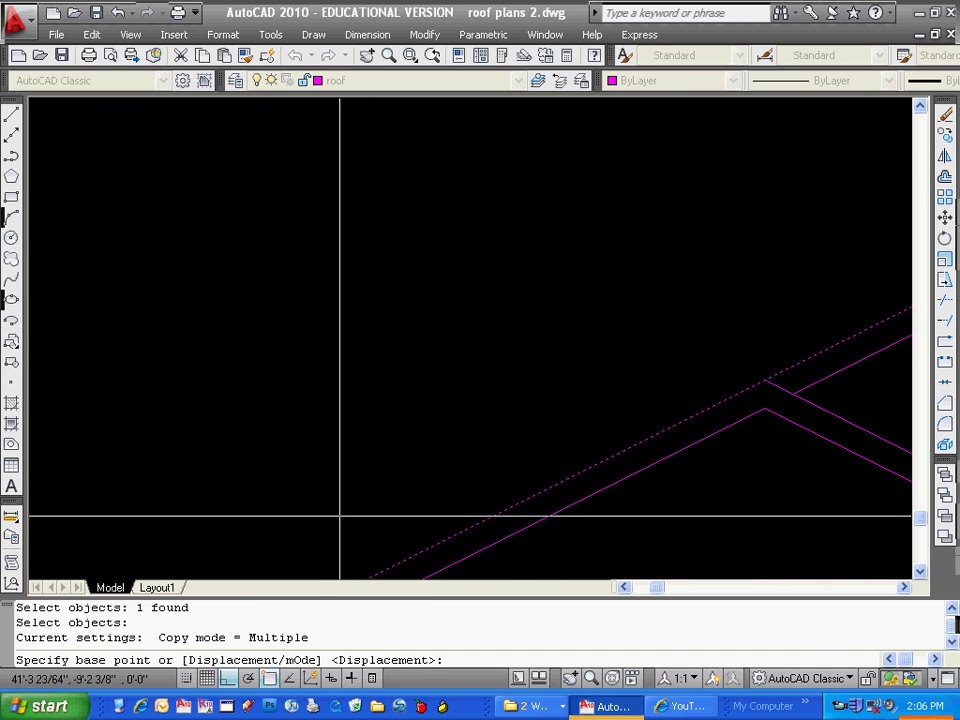
pyautogui.click(387, 521)
pyautogui.scroll(-4, 387, 521)
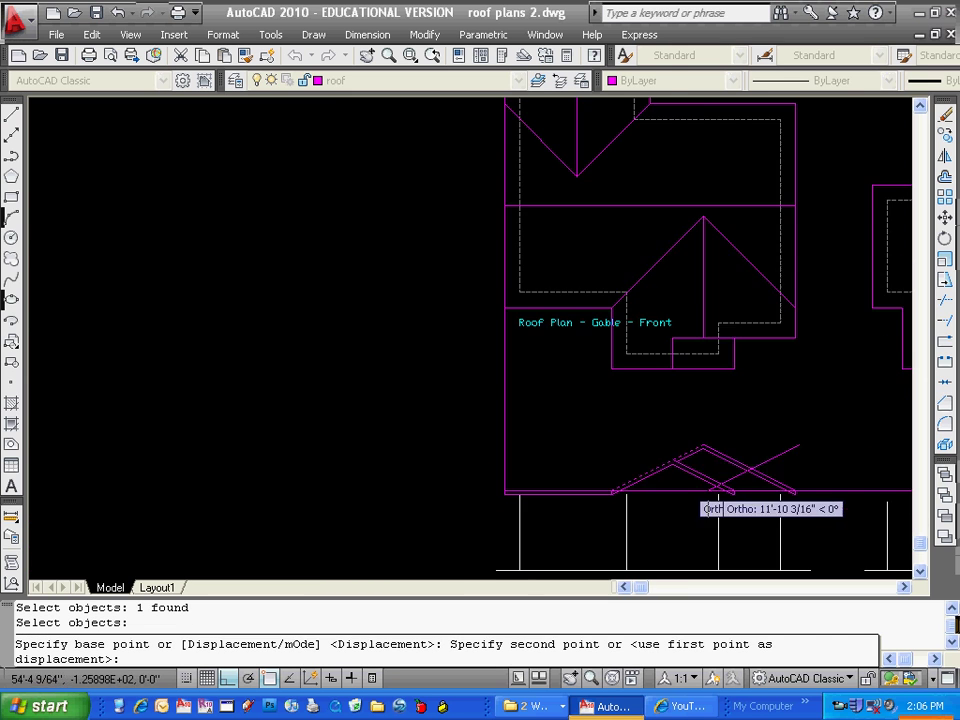
pyautogui.moveTo(696, 493); pyautogui.dragTo(407, 418, button='middle')
pyautogui.scroll(4, 407, 418)
pyautogui.click(547, 430)
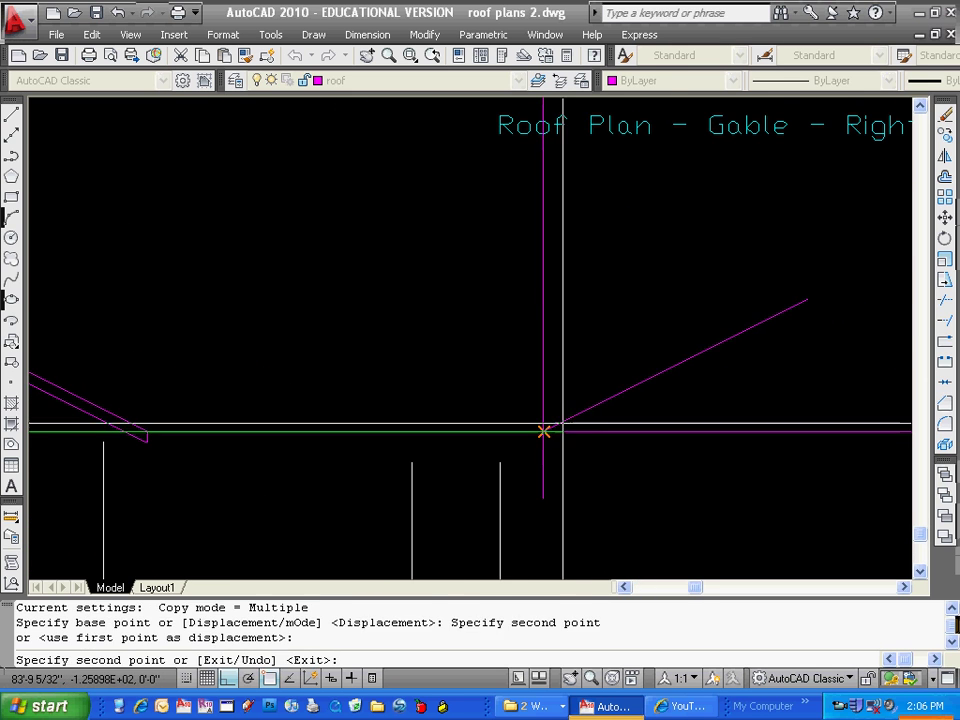
pyautogui.scroll(-4, 617, 399)
pyautogui.press('Escape')
pyautogui.press('Escape')
# Mirror the copied slope about a vertical axis near the middle of the right elevation, keeping the original.
pyautogui.write('mi')
pyautogui.press('Return')
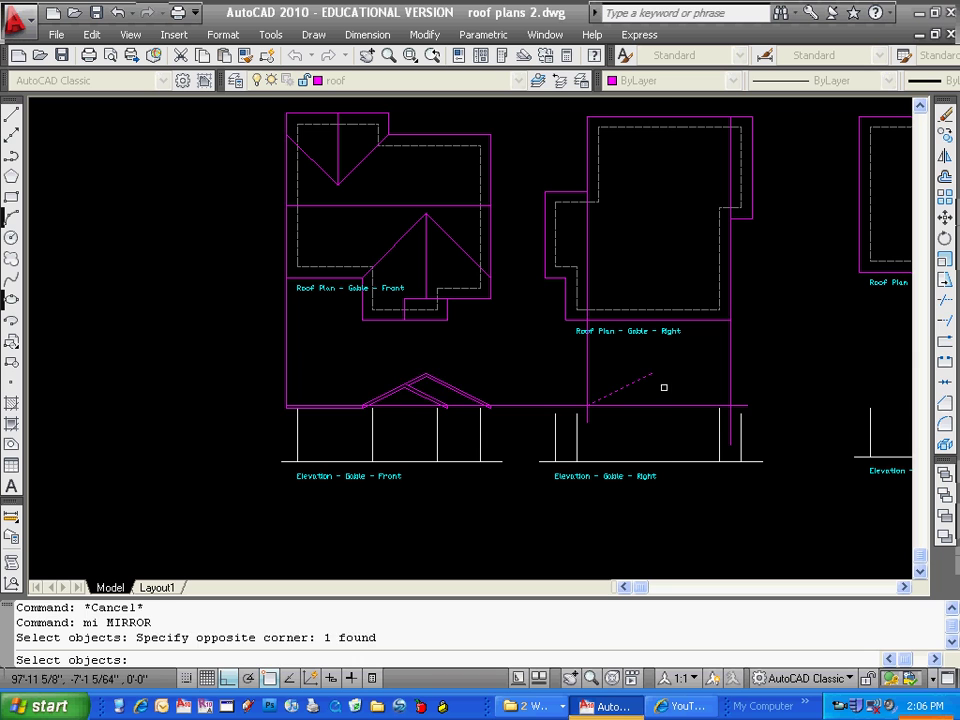
pyautogui.press('Return')
pyautogui.click(664, 444)
pyautogui.click(664, 288)
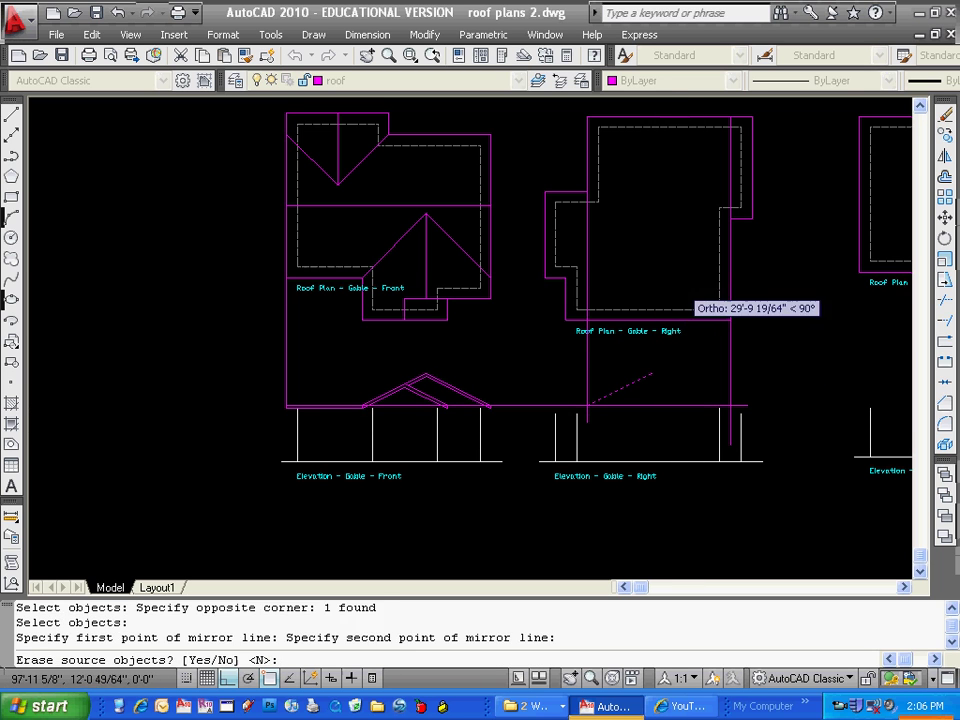
pyautogui.press('Return')
pyautogui.press('Escape')
# Move the mirrored slope so its foot sits where the eastern vertical line crosses the eave line.
pyautogui.scroll(4, 716, 384)
pyautogui.write('m')
pyautogui.press('Return')
pyautogui.click(716, 384)
pyautogui.click(688, 405)
pyautogui.press('Return')
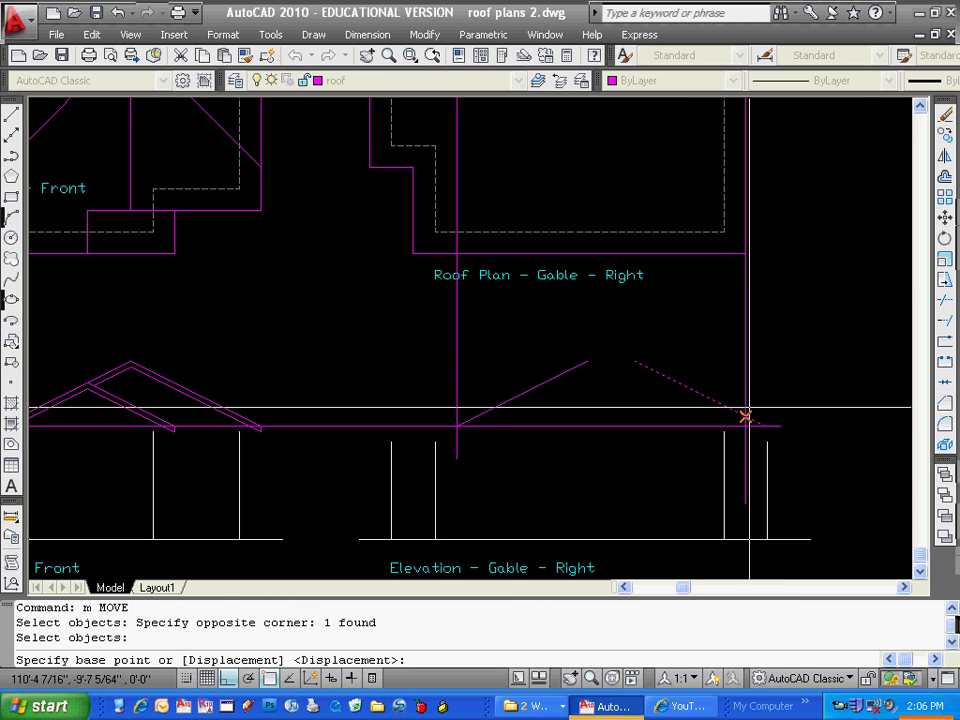
pyautogui.click(765, 427)
pyautogui.click(745, 427)
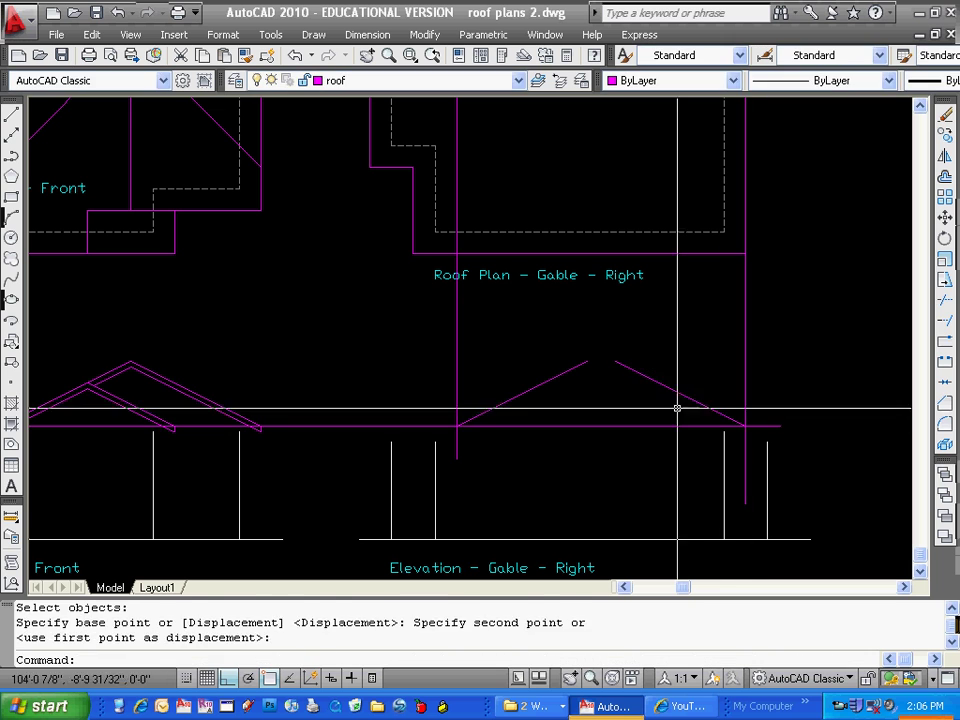
# Fillet the right elevation's two gable slopes with zero radius so they meet at a sharp peak.
pyautogui.press('Escape')
pyautogui.write('f')
pyautogui.press('Return')
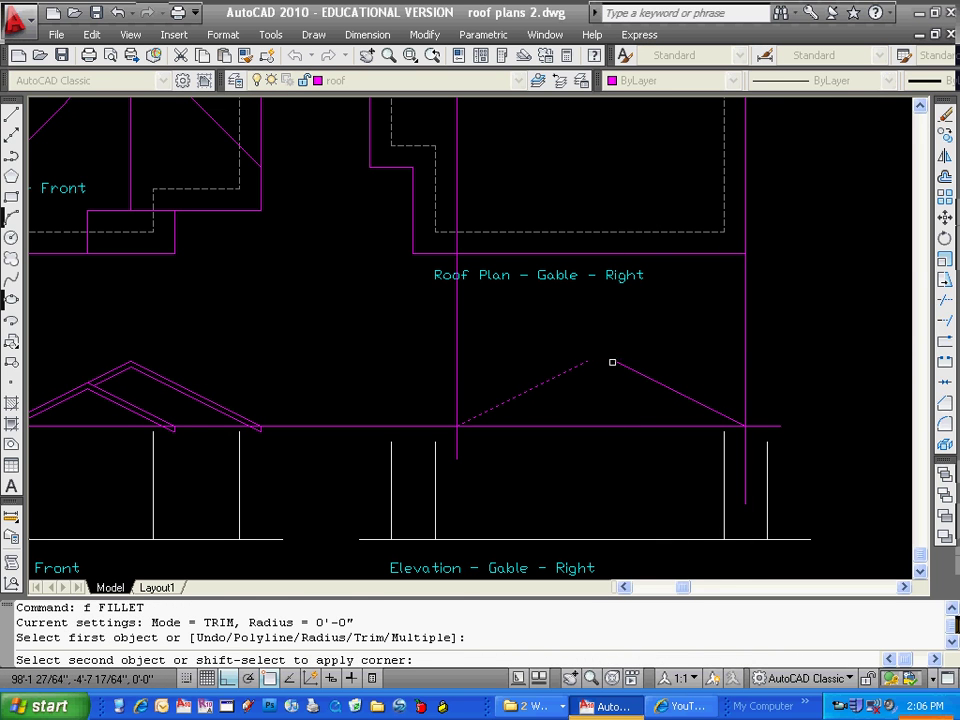
pyautogui.click(612, 362)
pyautogui.press('Escape')
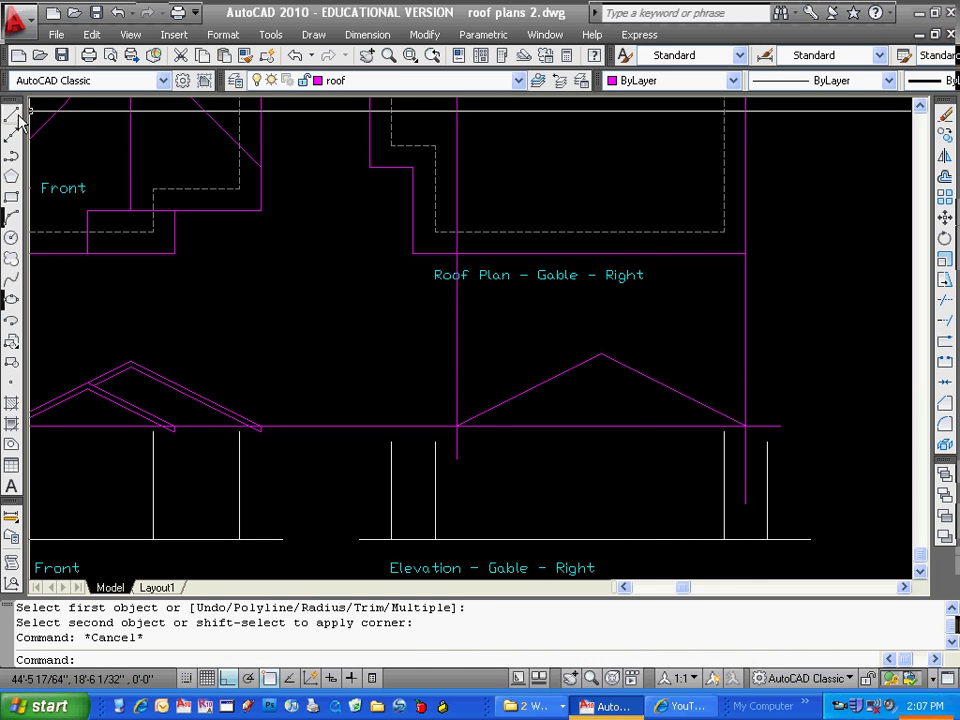
# Draw a horizontal line from the right elevation's gable peak west across the front elevation, past its west edge.
pyautogui.click(18, 115)
pyautogui.click(600, 354)
pyautogui.moveTo(352, 411); pyautogui.dragTo(763, 407, button='middle')
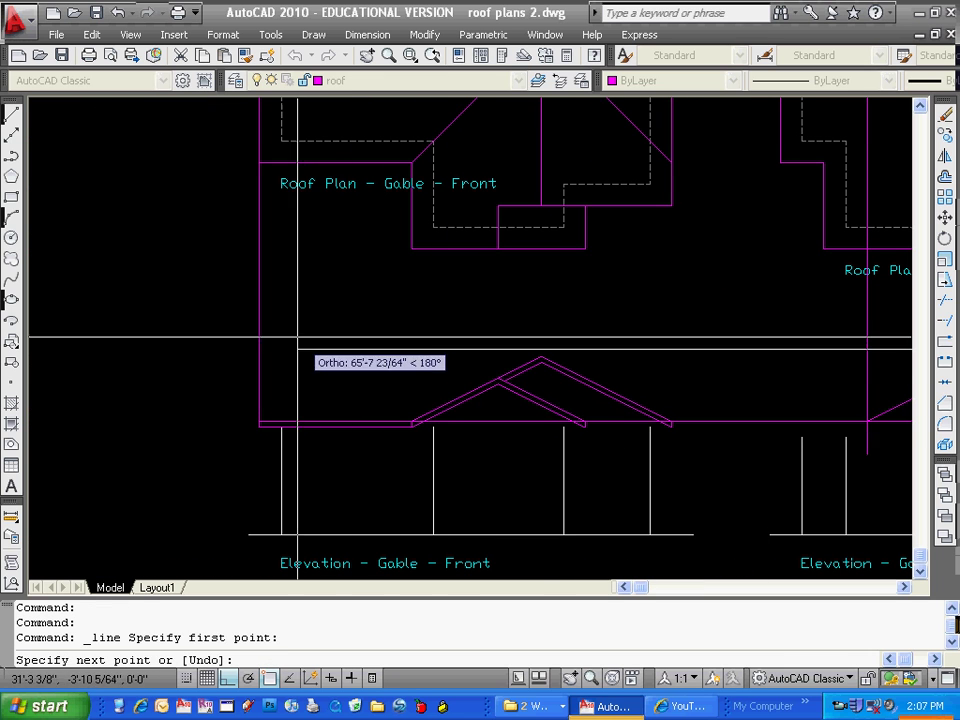
pyautogui.click(225, 345)
pyautogui.press('Escape')
pyautogui.moveTo(700, 357); pyautogui.dragTo(468, 367, button='middle')
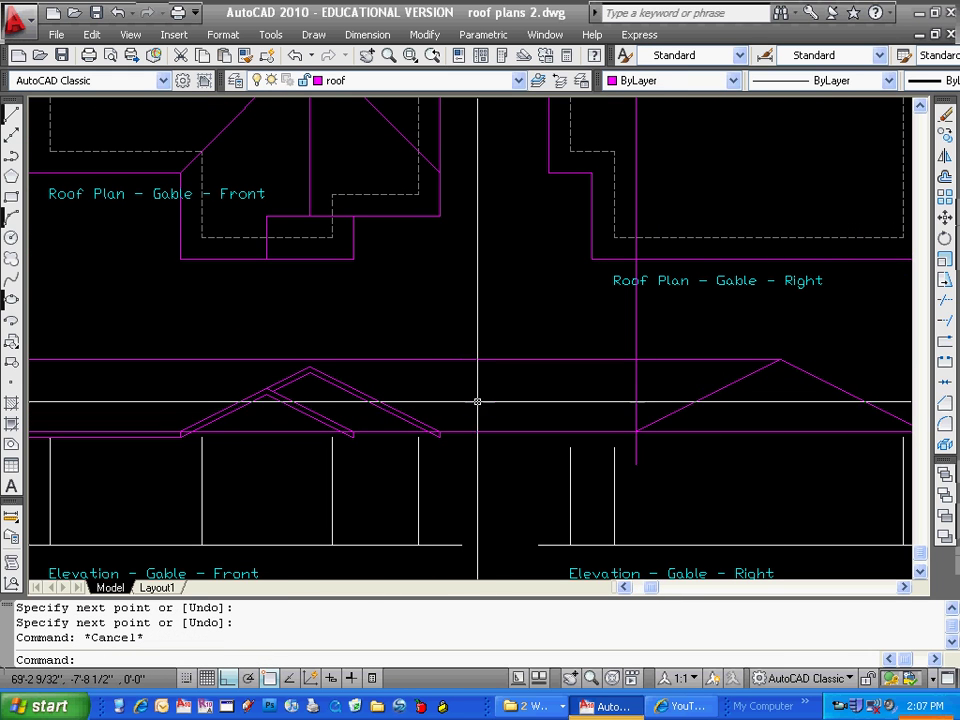
# Draw a vertical line from the front elevation's main gable east foot up to the horizontal ridge line.
pyautogui.press('Return')
pyautogui.click(440, 433)
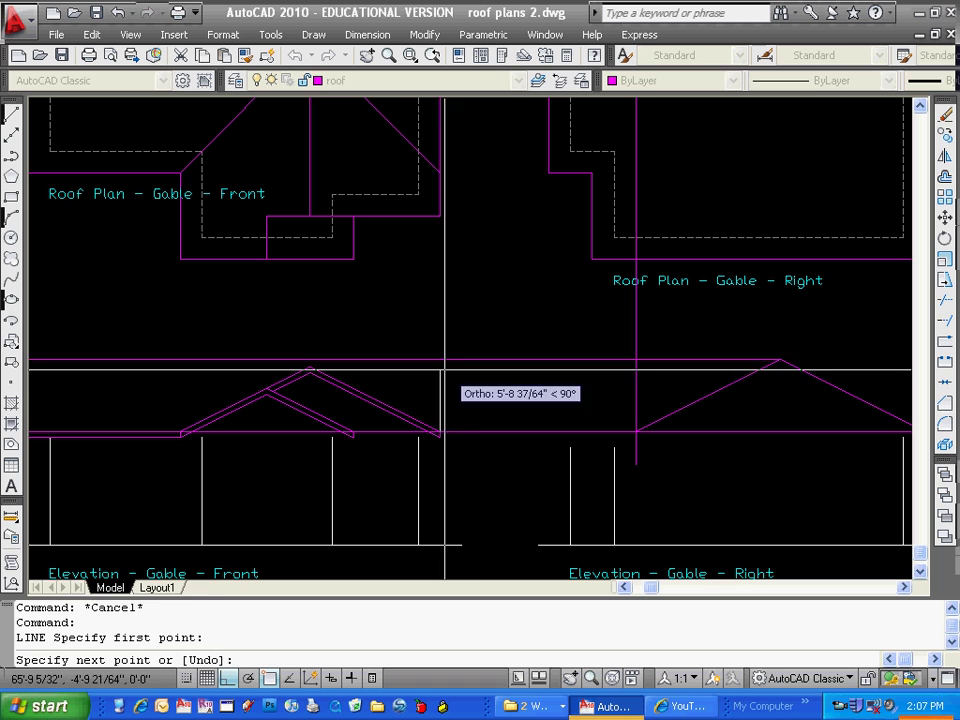
pyautogui.click(443, 360)
pyautogui.press('Escape')
# Trim away the part of the ridge line east of the front elevation's new vertical edge.
pyautogui.write('tr')
pyautogui.press('Return')
pyautogui.click(476, 326)
pyautogui.click(422, 377)
pyautogui.press('Return')
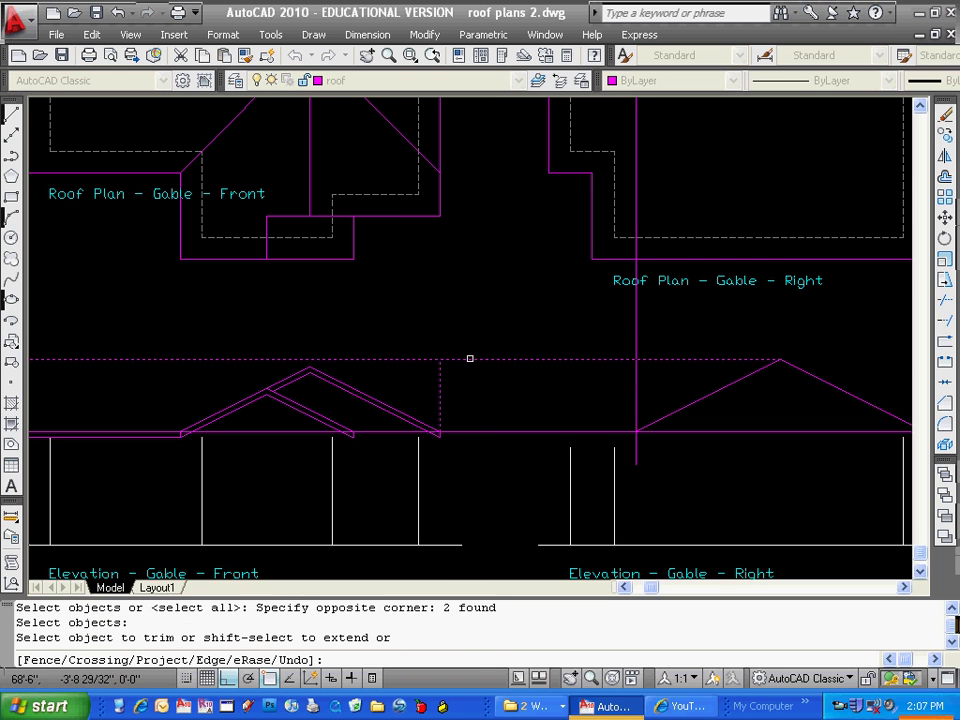
pyautogui.moveTo(374, 377)
pyautogui.mouseDown(button='middle')
pyautogui.moveTo(643, 377)
pyautogui.moveTo(705, 366)
pyautogui.mouseUp(button='middle')
pyautogui.press('Escape')
# Trim the ridge line and the western projection line to a clean corner at the front elevation's upper west end.
pyautogui.write('tr')
pyautogui.press('Return')
pyautogui.click(372, 336)
pyautogui.click(348, 364)
pyautogui.press('Return')
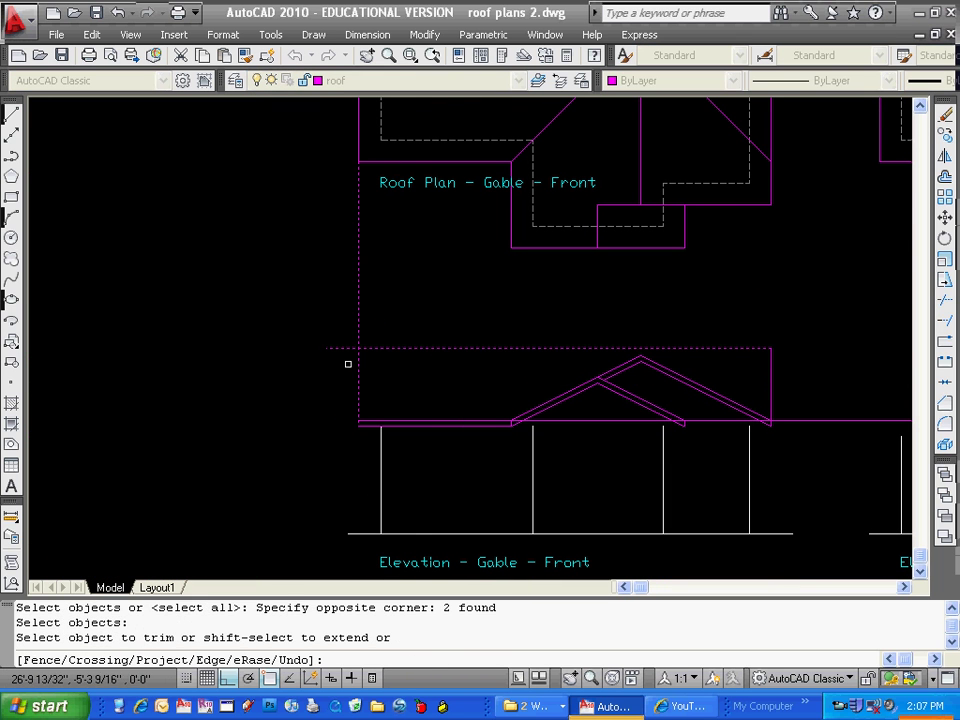
pyautogui.press('Escape')
pyautogui.scroll(-4, 462, 377)
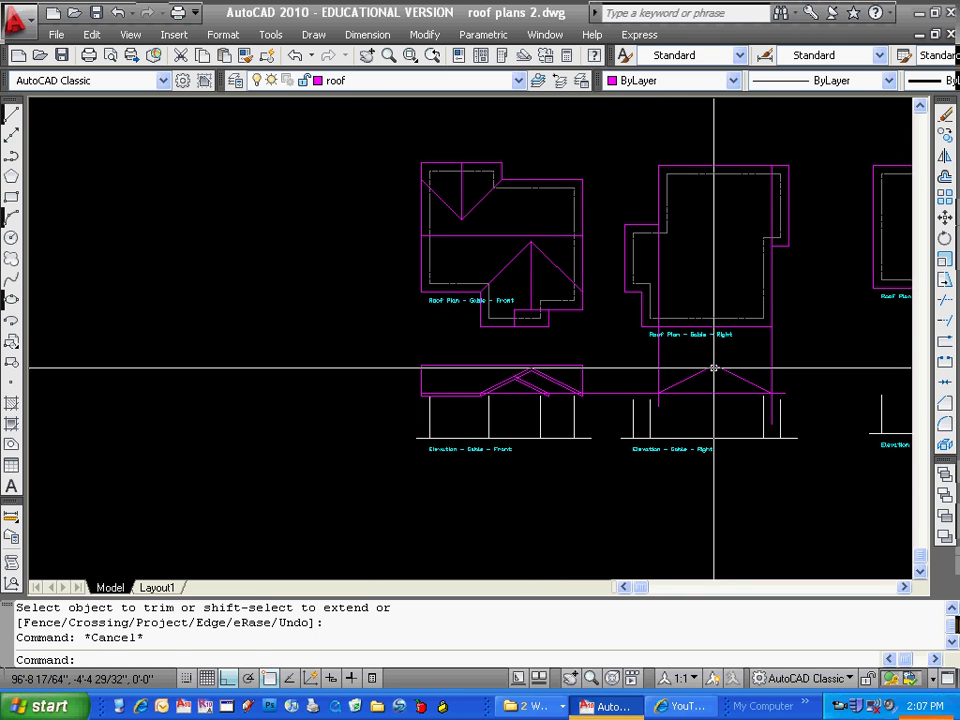
# Draw a horizontal line from the front elevation's main gable peak east to just past the right elevation's gable peak.
pyautogui.scroll(2, 714, 370)
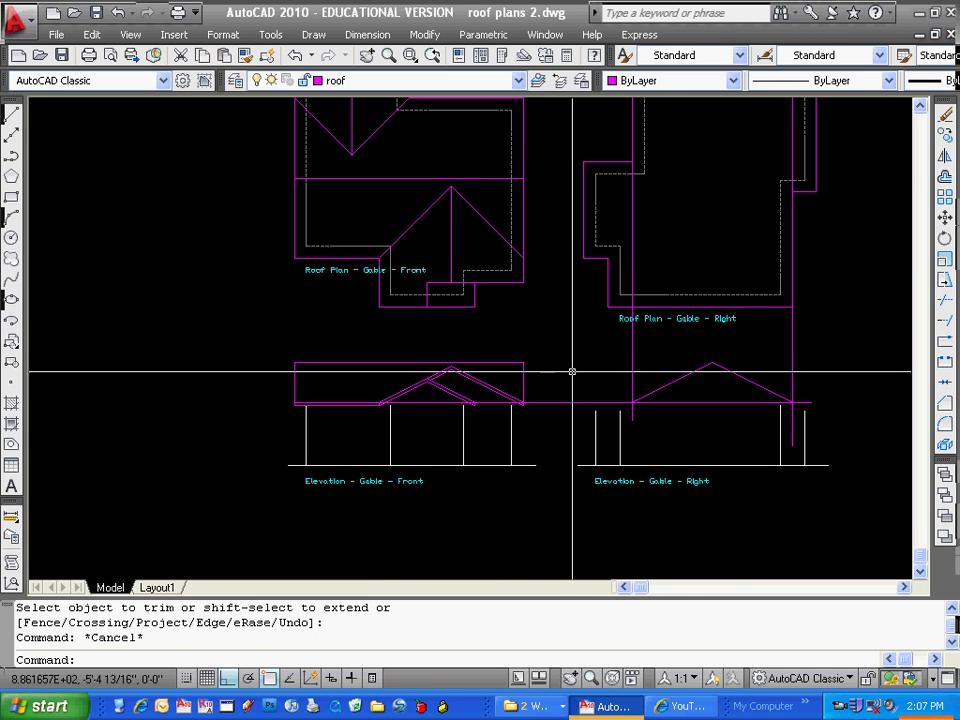
pyautogui.scroll(-3, 715, 368)
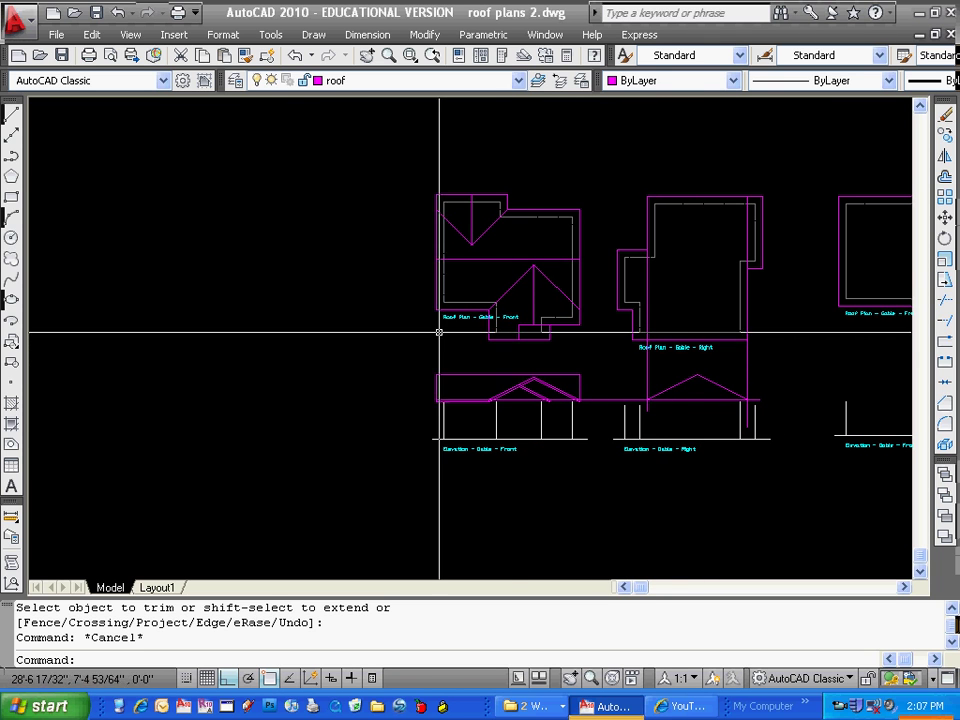
pyautogui.click(12, 120)
pyautogui.scroll(5, 529, 375)
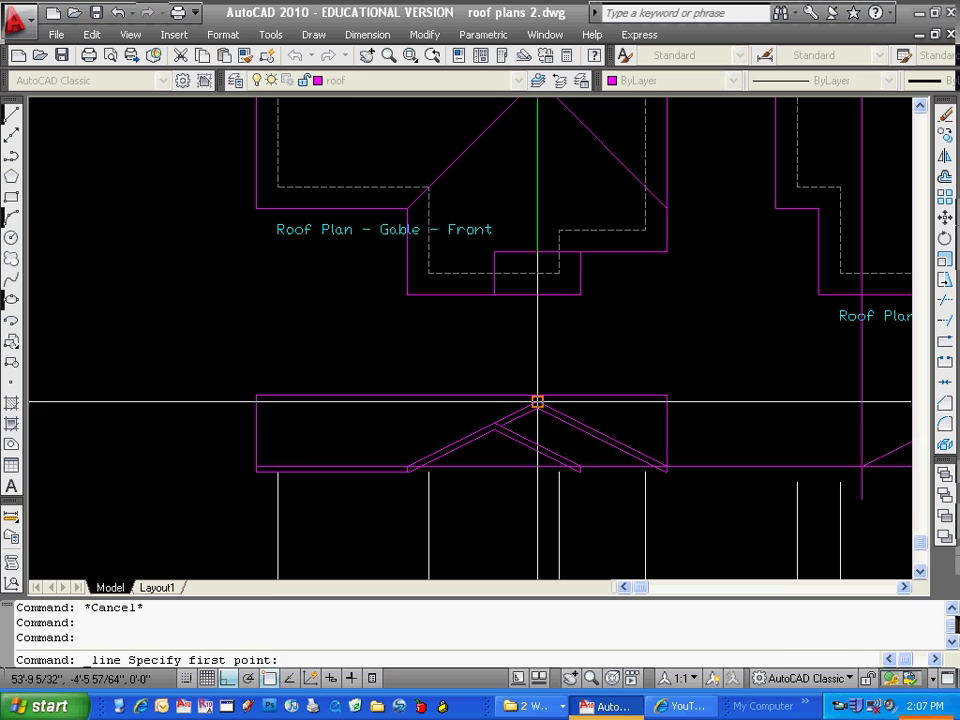
pyautogui.click(538, 402)
pyautogui.moveTo(778, 421); pyautogui.dragTo(555, 408, button='middle')
pyautogui.click(781, 384)
pyautogui.press('Return')
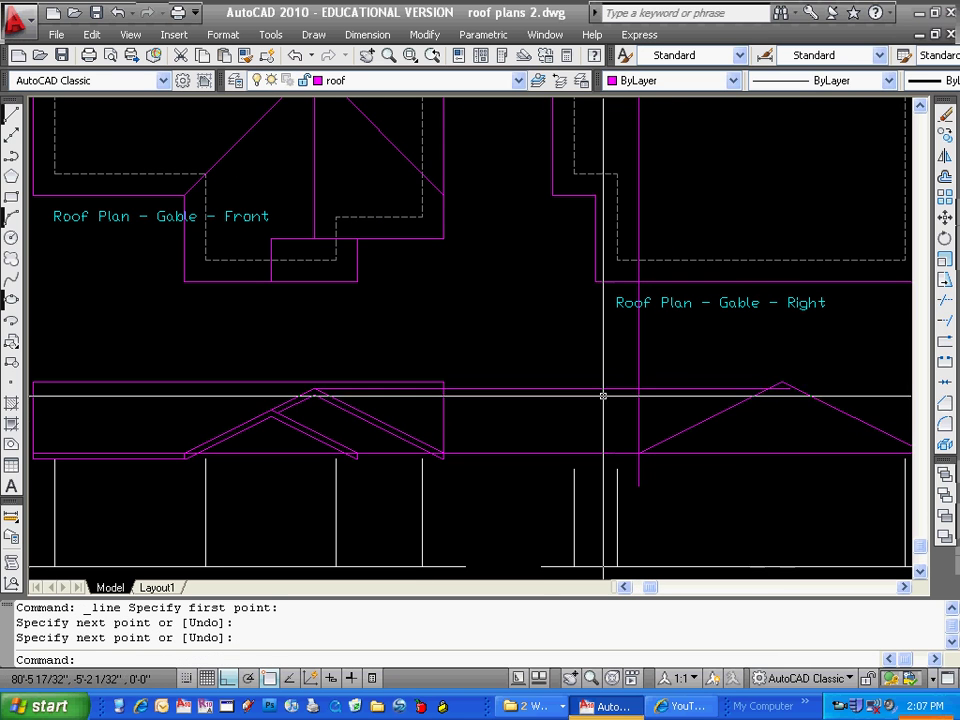
# Draw a vertical line from the right roof plan's southwest corner down to the elevation's eave line.
pyautogui.scroll(-3, 683, 365)
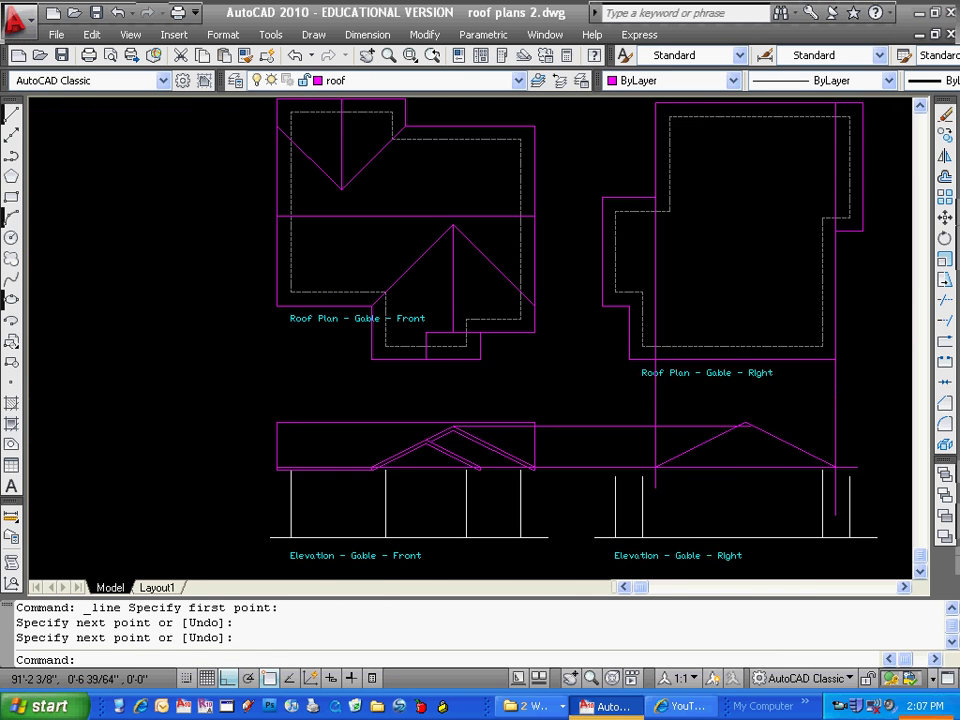
pyautogui.scroll(1, 617, 364)
pyautogui.click(610, 343)
pyautogui.press('Escape')
pyautogui.press('Escape')
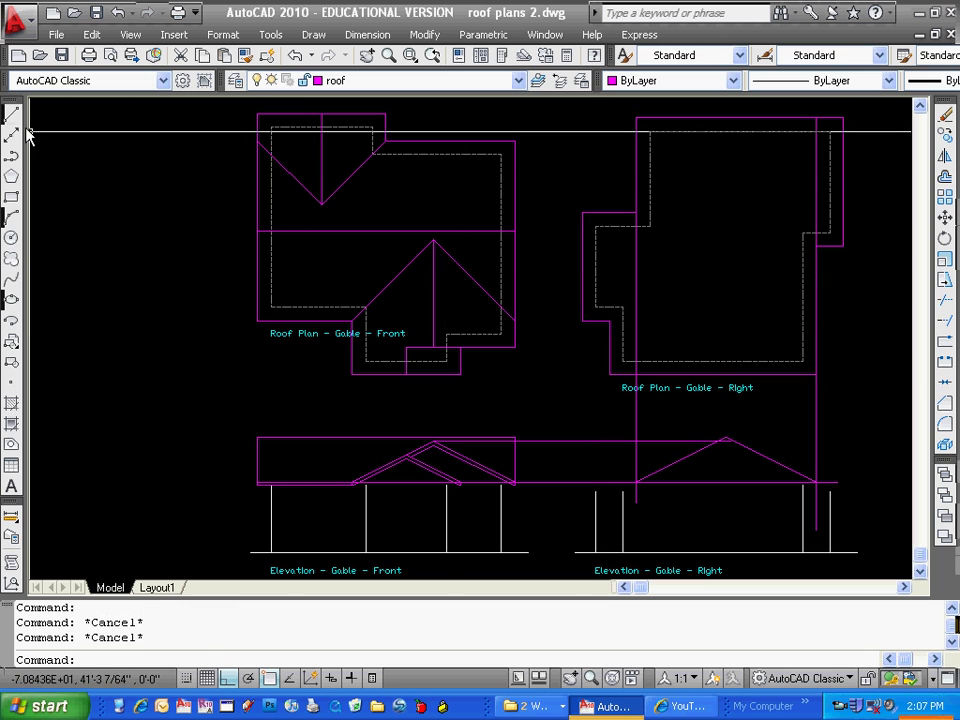
pyautogui.click(11, 115)
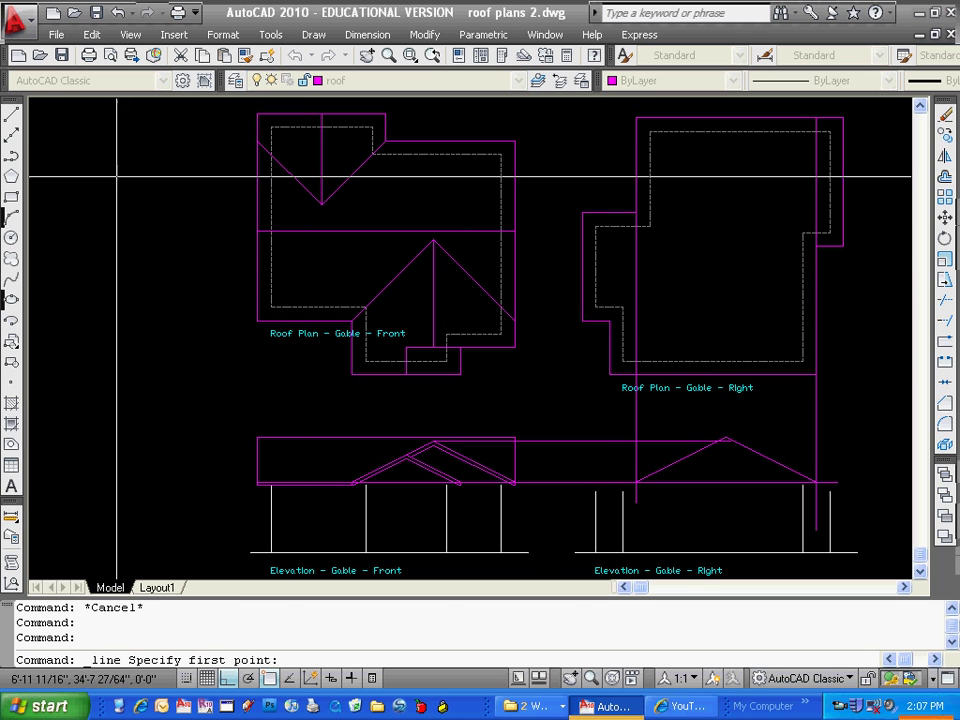
pyautogui.click(610, 483)
pyautogui.press('Escape')
# Trim the new vertical line and the horizontal projection line to a corner at the right elevation's west edge.
pyautogui.write('tr')
pyautogui.press('Return')
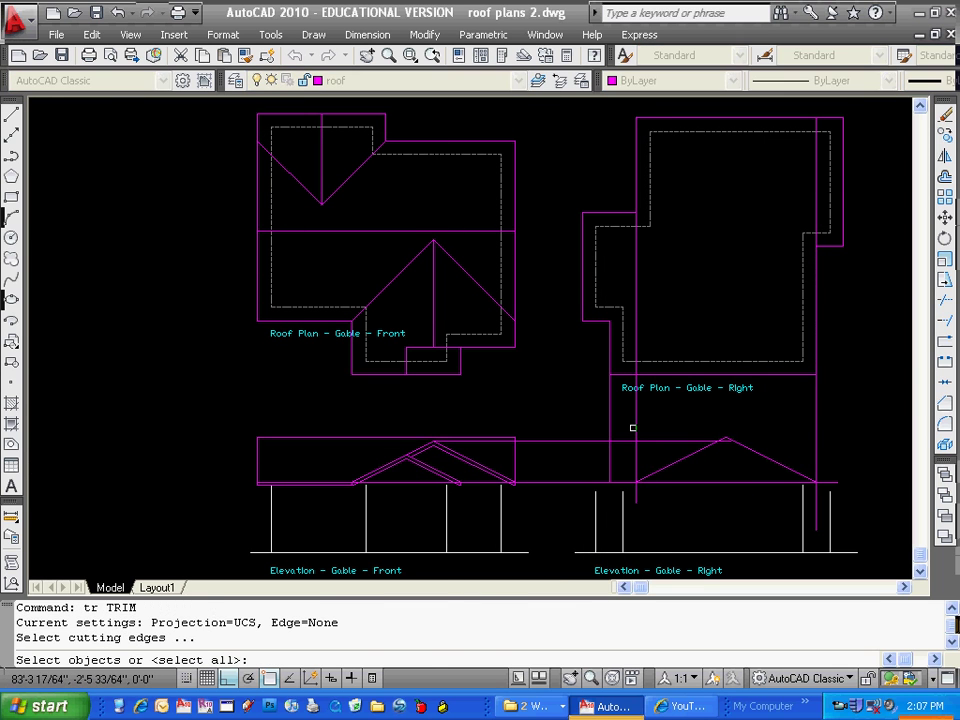
pyautogui.click(613, 433)
pyautogui.press('Escape')
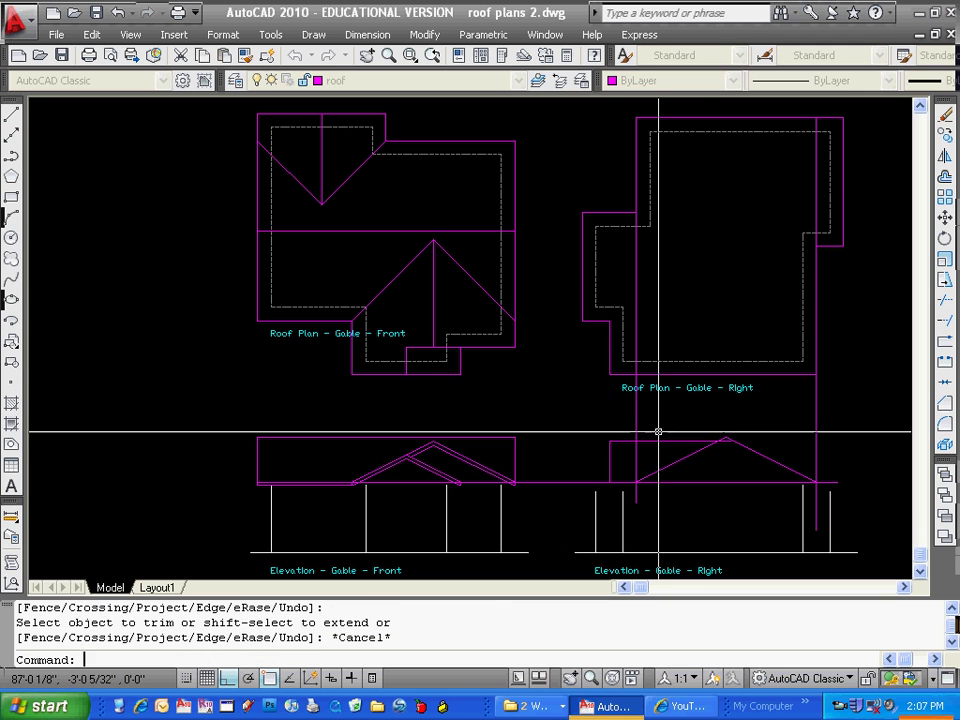
# Trim the lower ridge line so it ends at the west slope of the right elevation's gable.
pyautogui.press('Escape')
pyautogui.scroll(2, 710, 444)
pyautogui.write('tr')
pyautogui.press('Return')
pyautogui.click(757, 433)
pyautogui.click(712, 452)
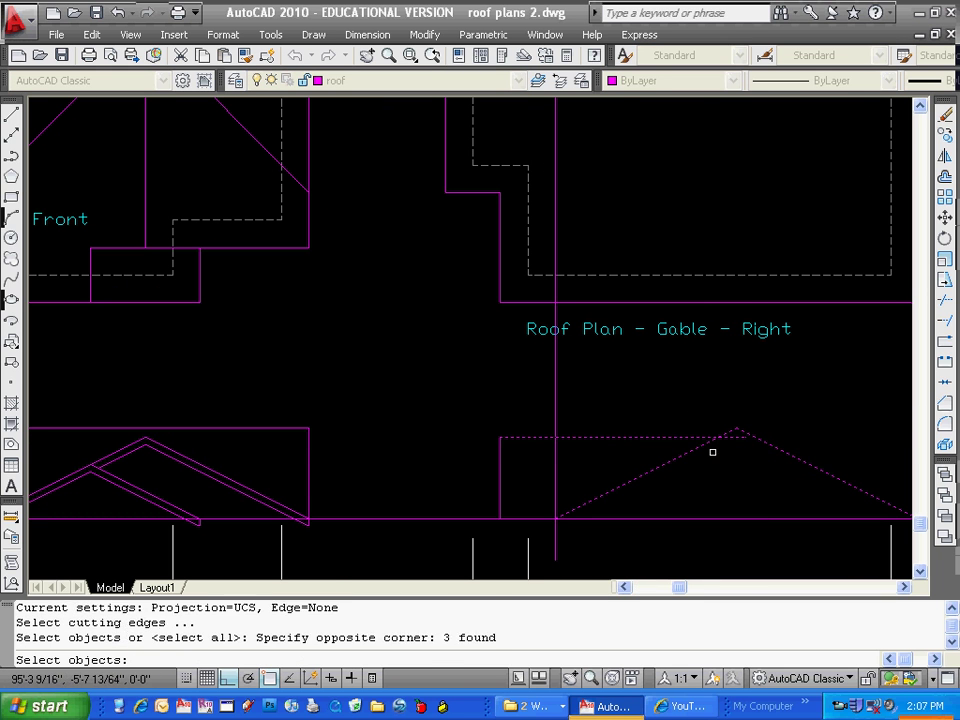
pyautogui.press('Escape')
pyautogui.press('Escape')
# Erase the two long vertical projection lines running from the right roof plan down through its elevation.
pyautogui.scroll(-2, 588, 416)
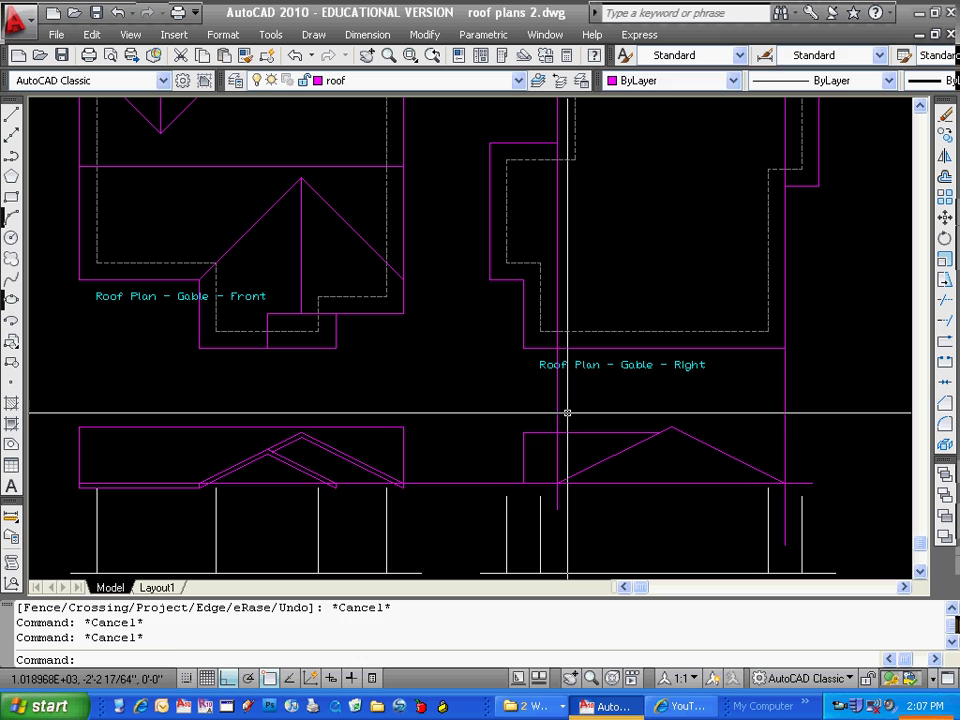
pyautogui.write('e')
pyautogui.press('Return')
pyautogui.click(569, 403)
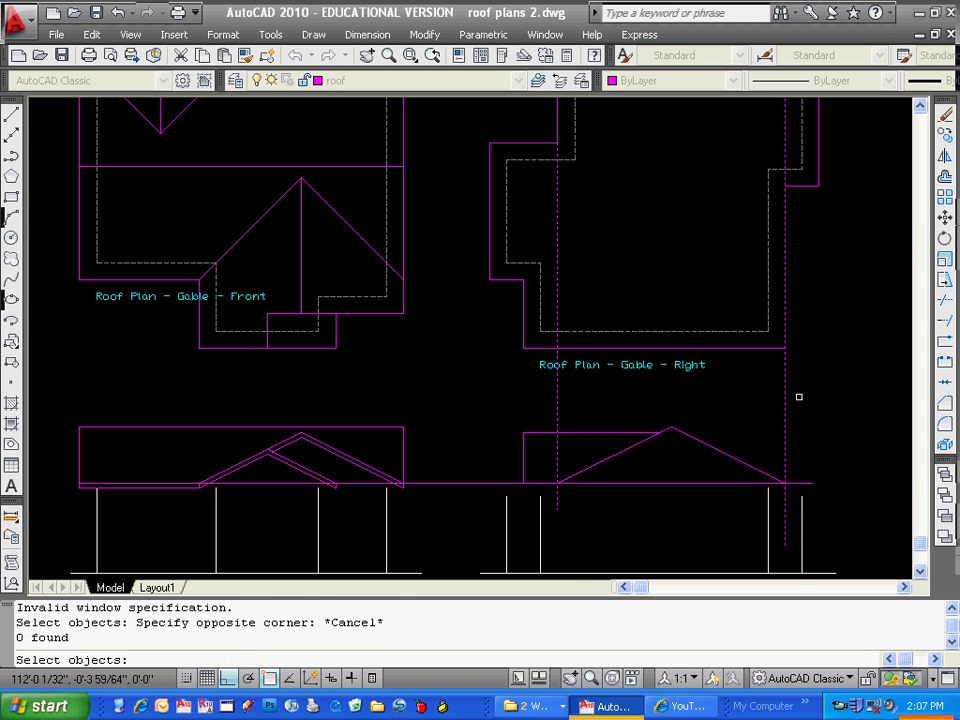
pyautogui.press('Escape')
pyautogui.press('Escape')
pyautogui.write('e')
pyautogui.press('Return')
pyautogui.click(799, 396)
pyautogui.click(760, 401)
pyautogui.click(575, 400)
pyautogui.click(529, 399)
pyautogui.press('Return')
pyautogui.press('Escape')
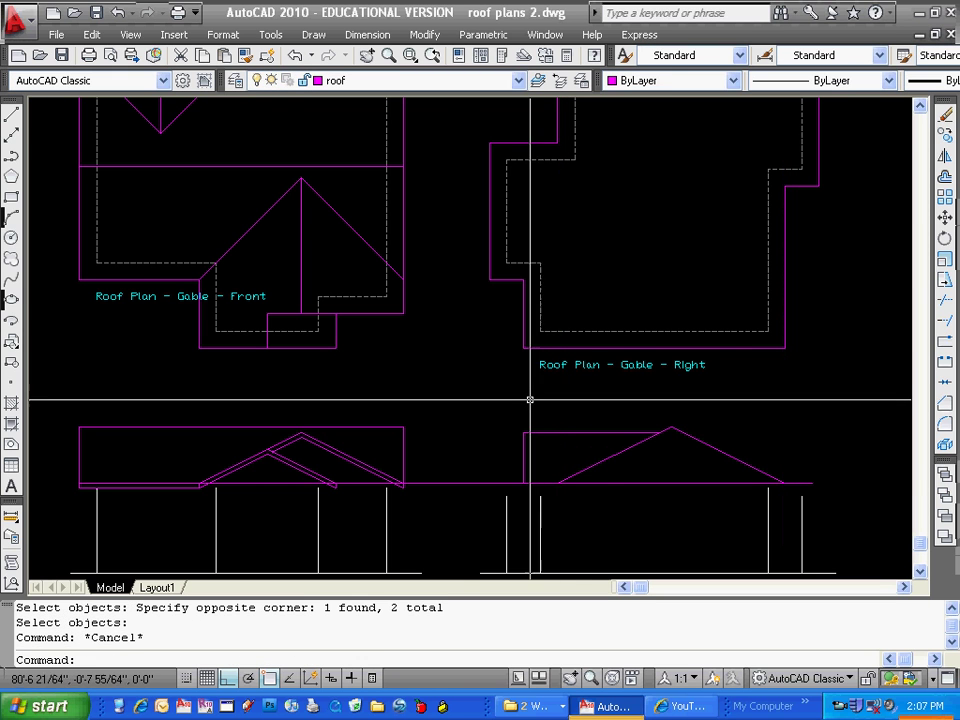
# Draw a horizontal projection line from the front elevation's smaller gable peak across to the right elevation's west slope.
pyautogui.moveTo(143, 209); pyautogui.dragTo(190, 214, button='middle')
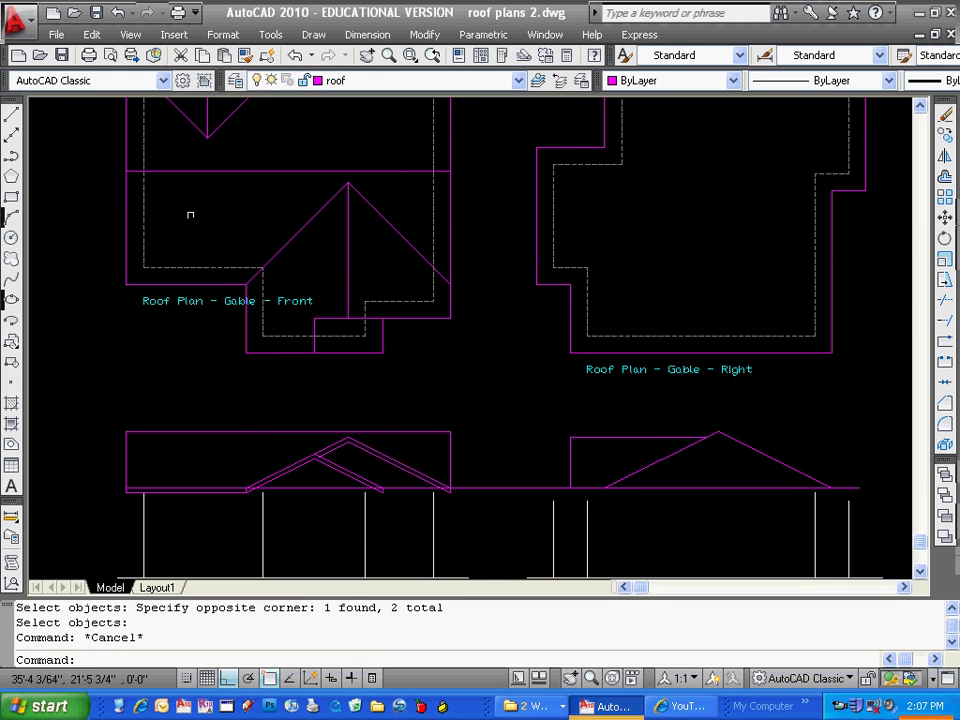
pyautogui.click(12, 116)
pyautogui.click(314, 455)
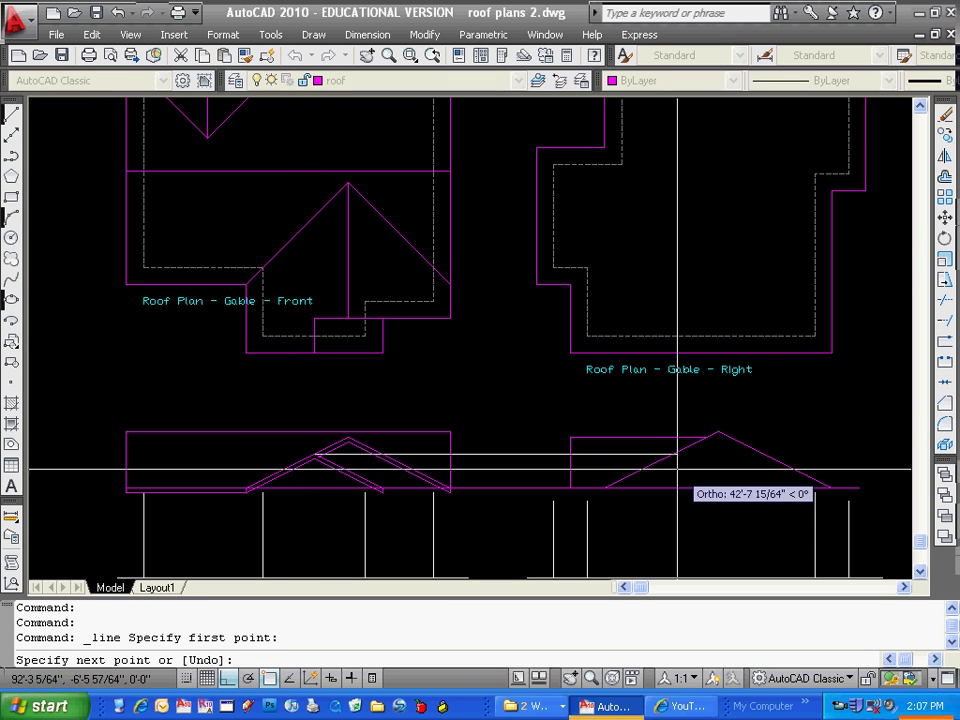
pyautogui.click(698, 455)
pyautogui.press('Return')
# Draw a vertical line from the right roof plan's westernmost lower corner down past the elevation's eave line.
pyautogui.press('Return')
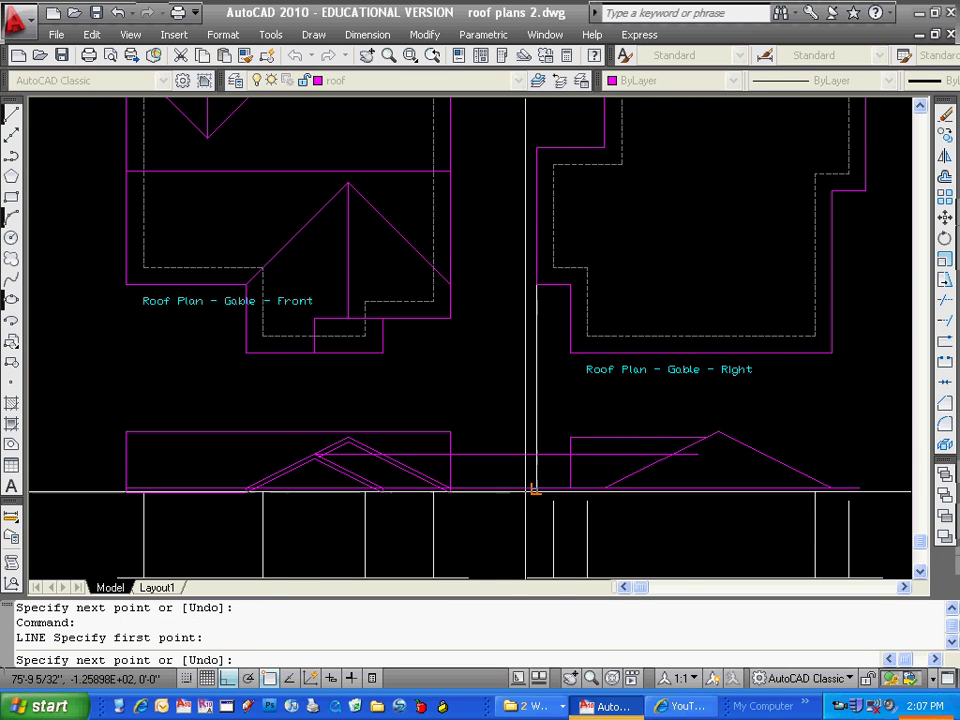
pyautogui.click(535, 488)
pyautogui.press('Return')
pyautogui.press('Escape')
# Trim the new projection lines and the eave line to form the small rectangular roof at the right elevation's west end.
pyautogui.write('tr')
pyautogui.press('Return')
pyautogui.scroll(2, 574, 452)
pyautogui.click(579, 443)
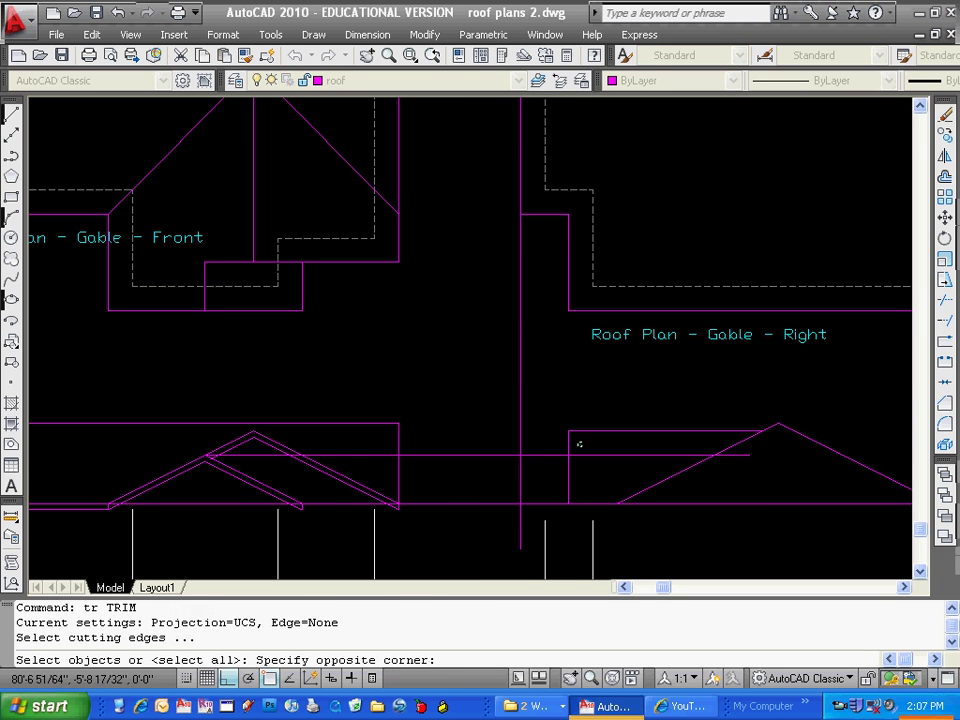
pyautogui.click(506, 499)
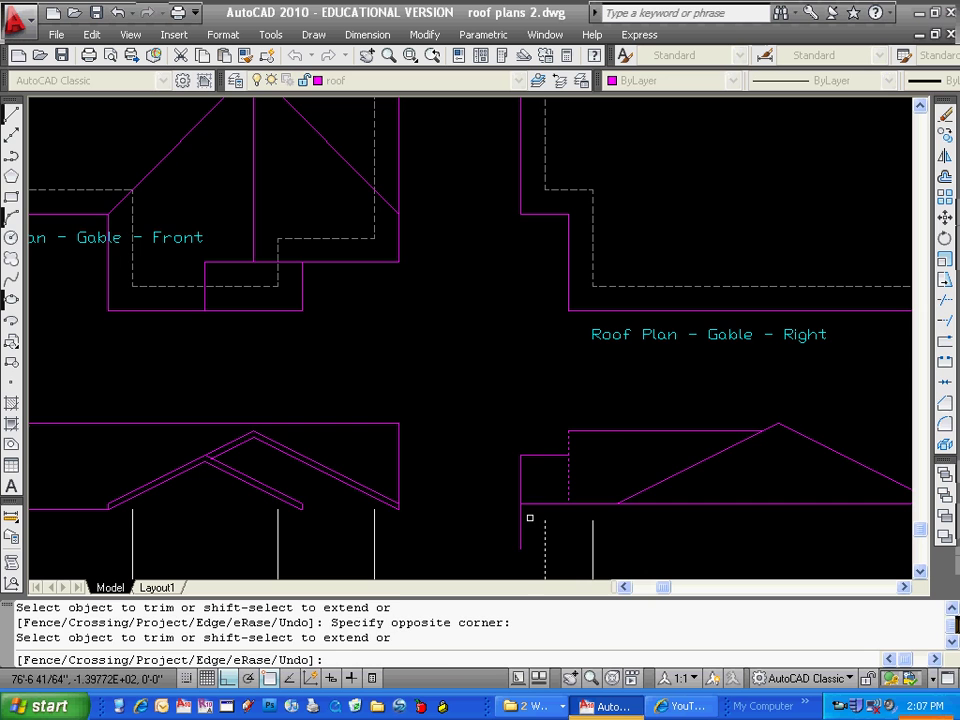
pyautogui.press('Escape')
# Copy the ridge, valley and other interior roof lines of the Gable - Front roof plan to the empty space west of it.
pyautogui.scroll(-3, 668, 505)
pyautogui.moveTo(758, 439); pyautogui.dragTo(694, 443, button='middle')
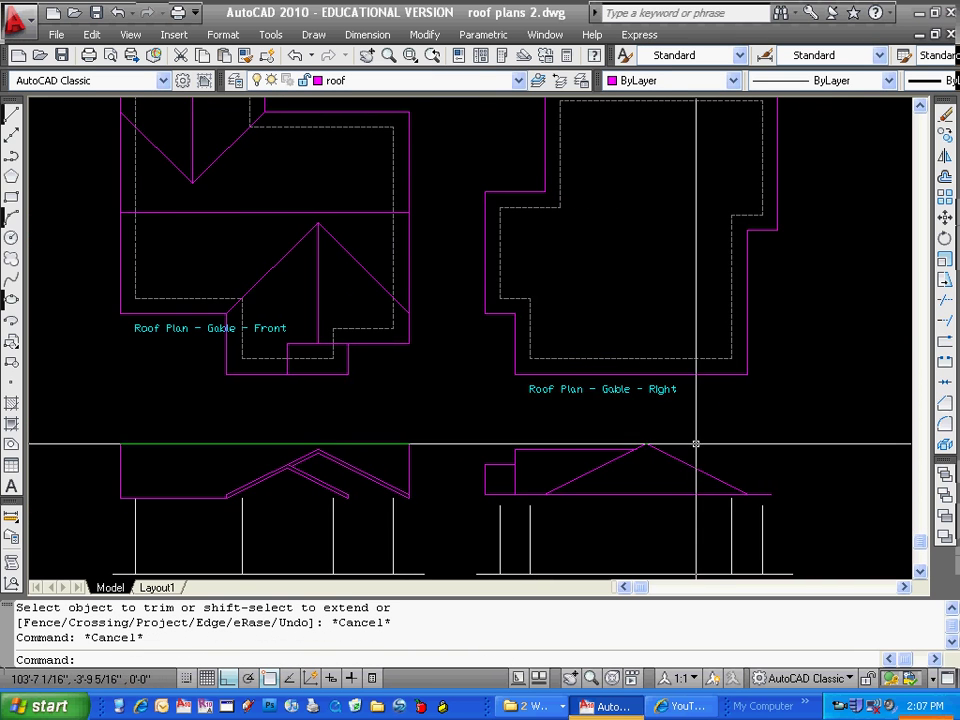
pyautogui.scroll(-2, 700, 441)
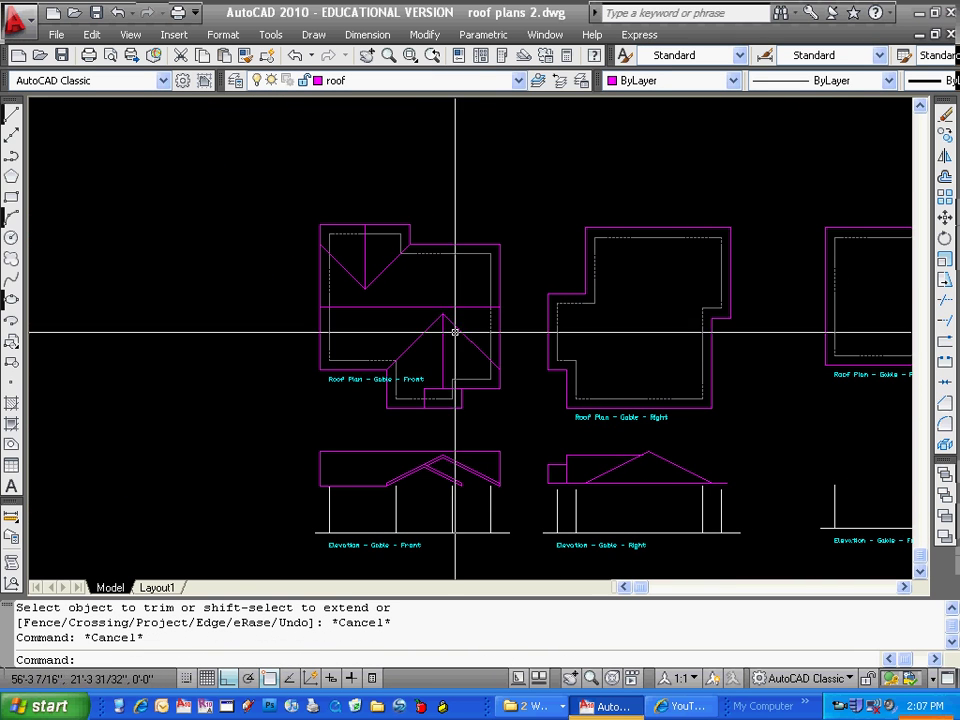
pyautogui.moveTo(532, 323); pyautogui.dragTo(639, 321, button='middle')
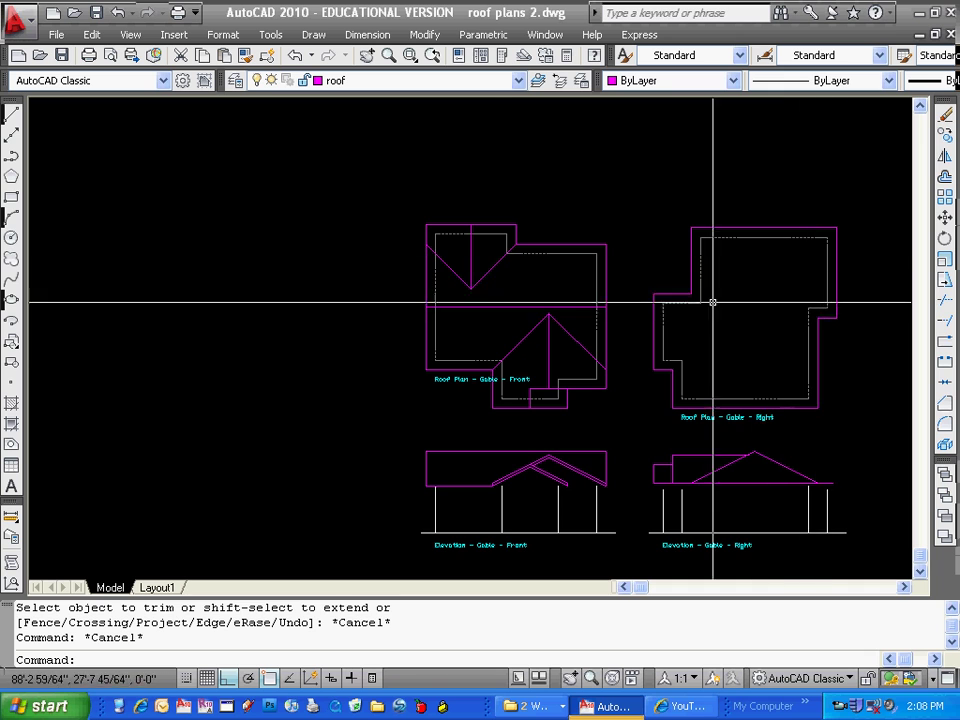
pyautogui.moveTo(759, 294); pyautogui.dragTo(742, 313, button='middle')
pyautogui.press('Escape')
pyautogui.write('co')
pyautogui.press('Return')
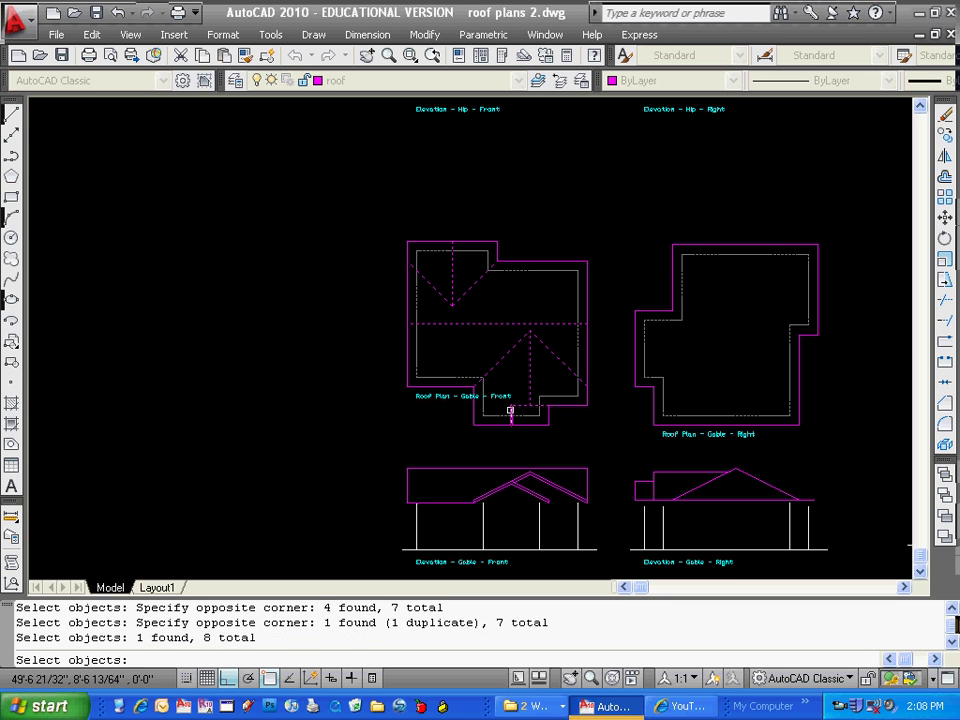
pyautogui.press('Return')
pyautogui.click(517, 336)
pyautogui.click(266, 300)
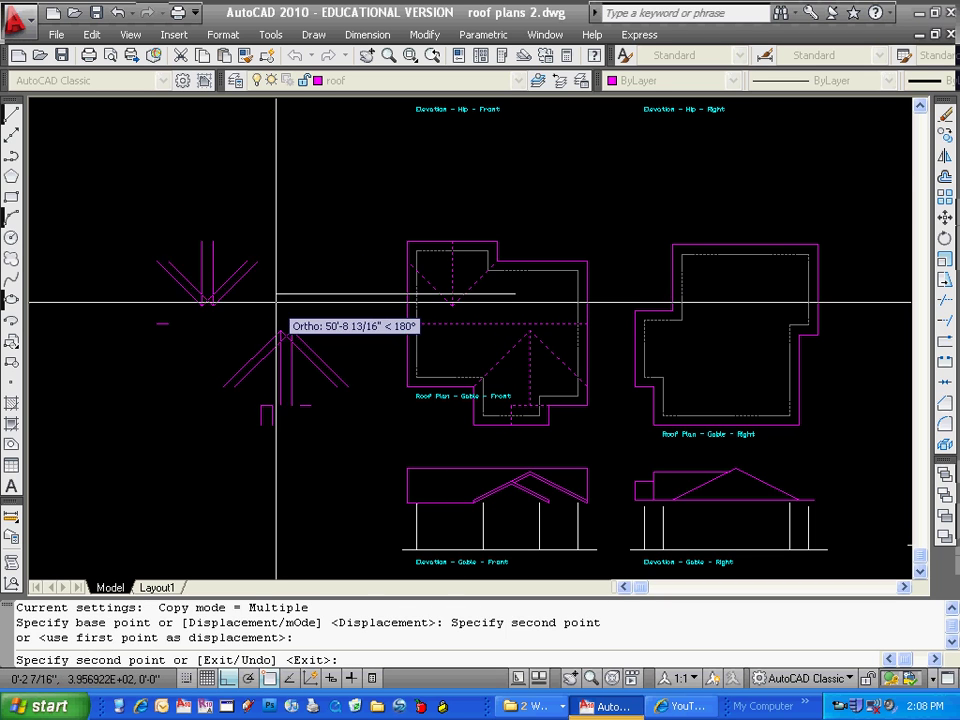
pyautogui.press('Escape')
# Rotate the copied roof lines 90 degrees clockwise.
pyautogui.write('ro')
pyautogui.press('Return')
pyautogui.click(323, 261)
pyautogui.click(155, 431)
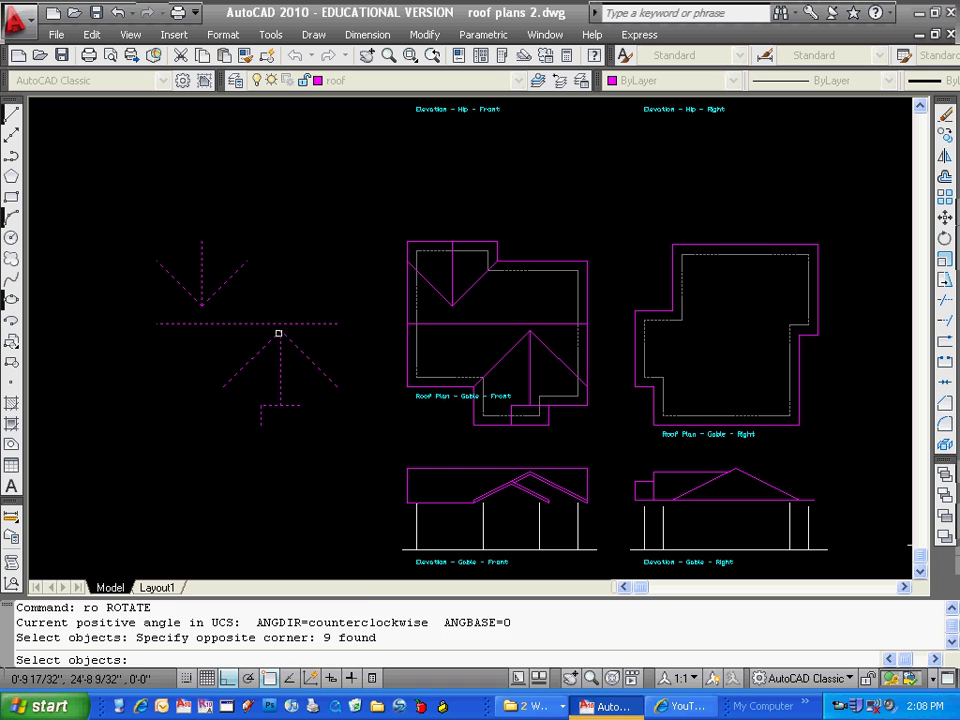
pyautogui.press('Return')
pyautogui.click(291, 281)
pyautogui.click(290, 445)
pyautogui.press('Escape')
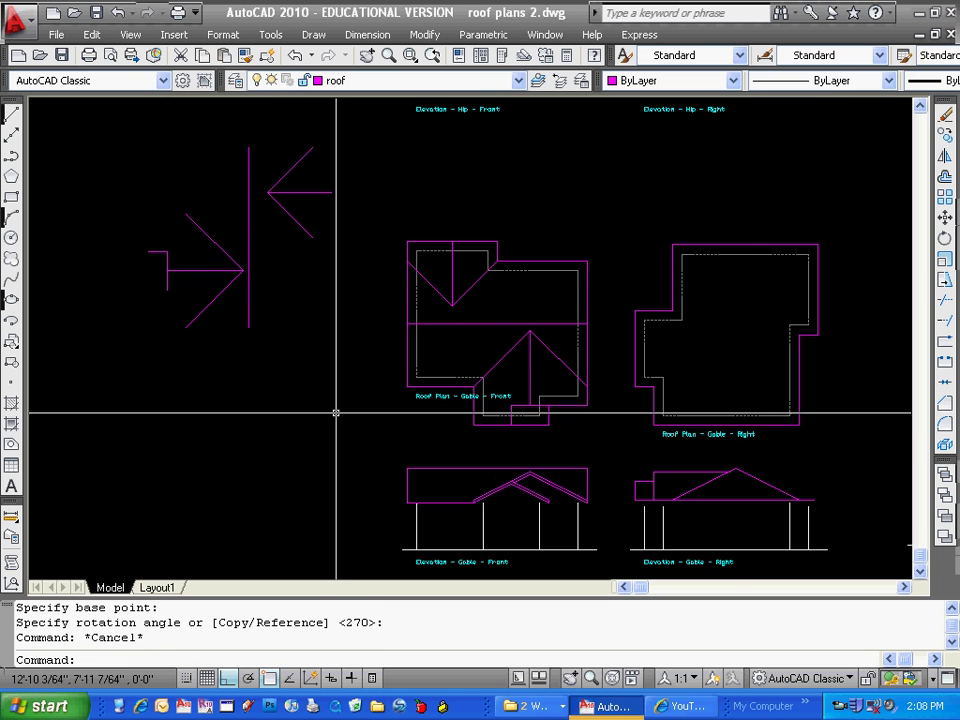
# Move the rotated roof lines onto the Gable - Right plan, placing the short east ridge's outer end at the upper east edge's midpoint.
pyautogui.write('m')
pyautogui.press('Return')
pyautogui.moveTo(317, 310); pyautogui.dragTo(336, 343, button='middle')
pyautogui.click(348, 168)
pyautogui.click(137, 478)
pyautogui.press('Return')
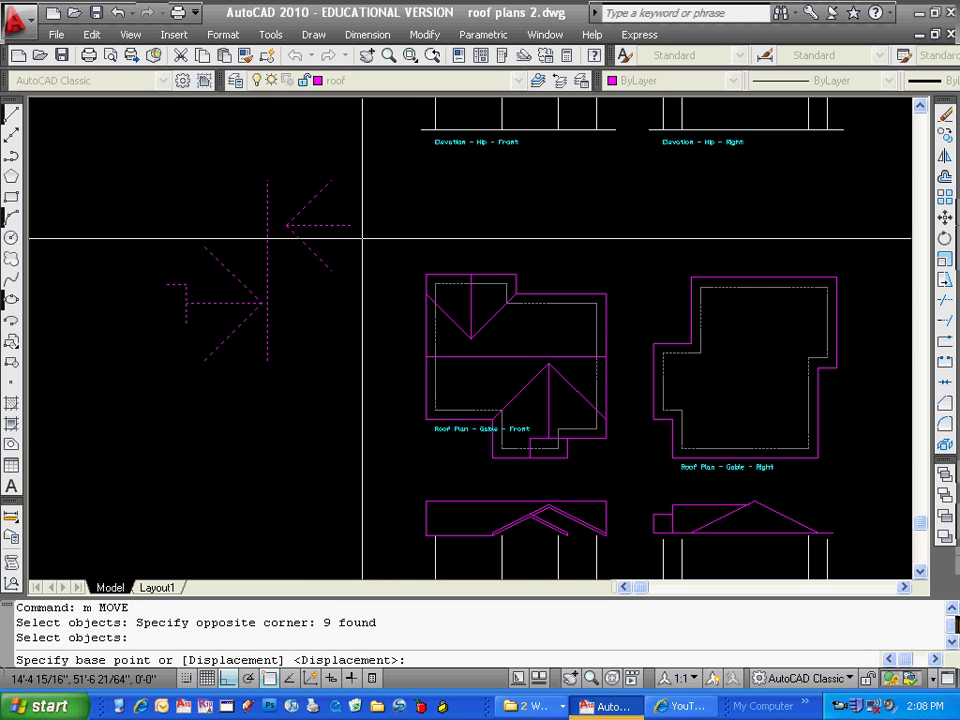
pyautogui.click(350, 225)
pyautogui.click(836, 323)
pyautogui.press('Escape')
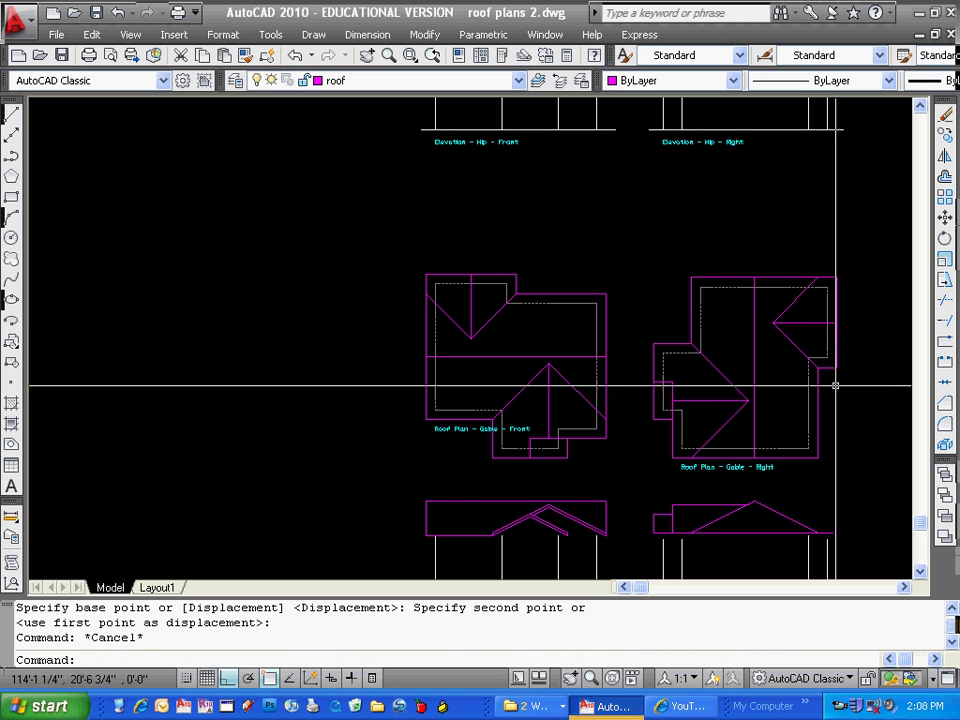
# Draw vertical check lines from the right plan's west gable ridge end and its lower valley end down through the elevation.
pyautogui.moveTo(816, 422); pyautogui.dragTo(808, 374, button='middle')
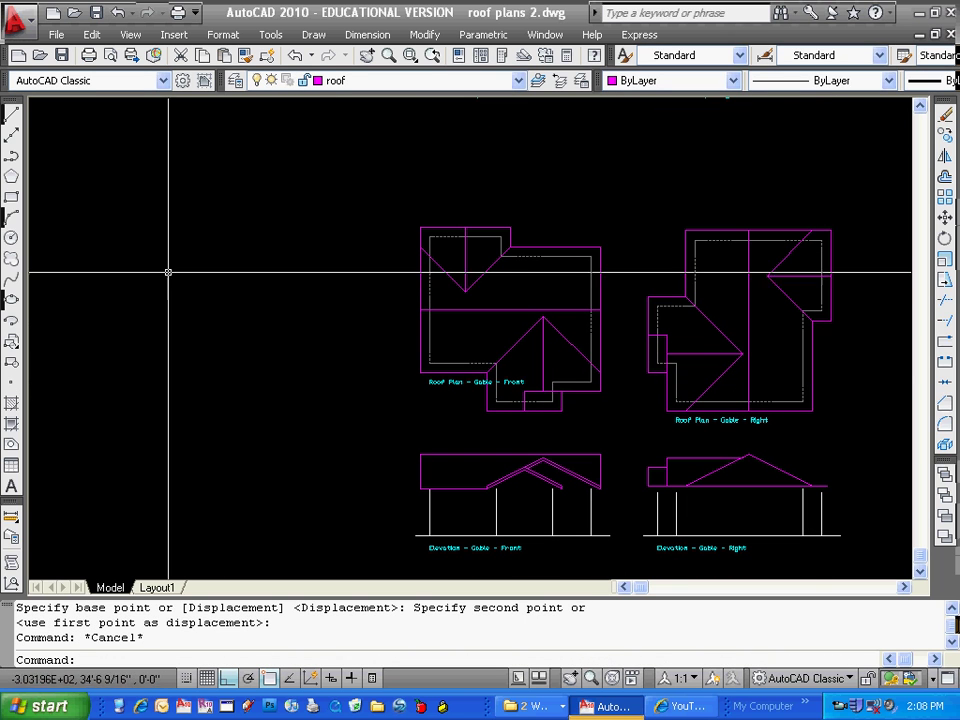
pyautogui.click(11, 116)
pyautogui.click(743, 351)
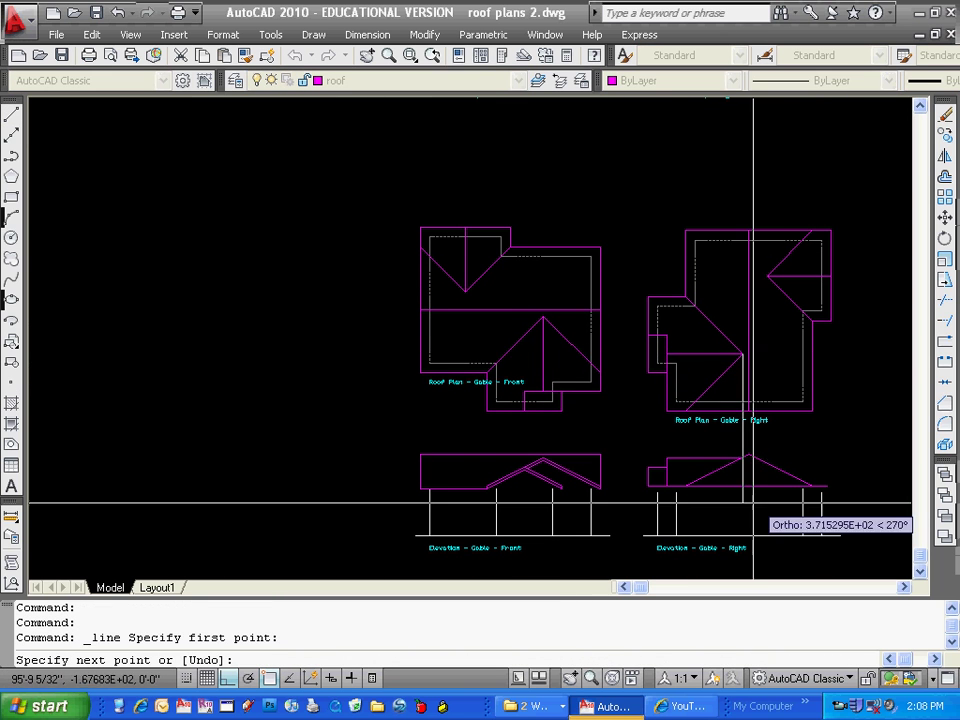
pyautogui.click(753, 503)
pyautogui.press('Return')
pyautogui.scroll(5, 661, 432)
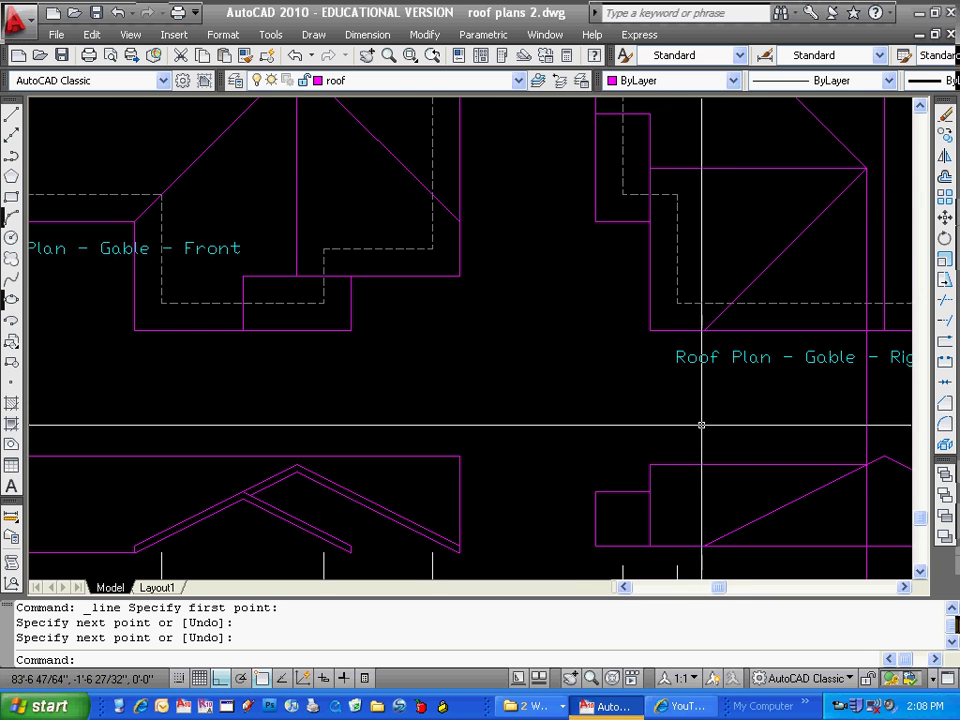
pyautogui.click(11, 116)
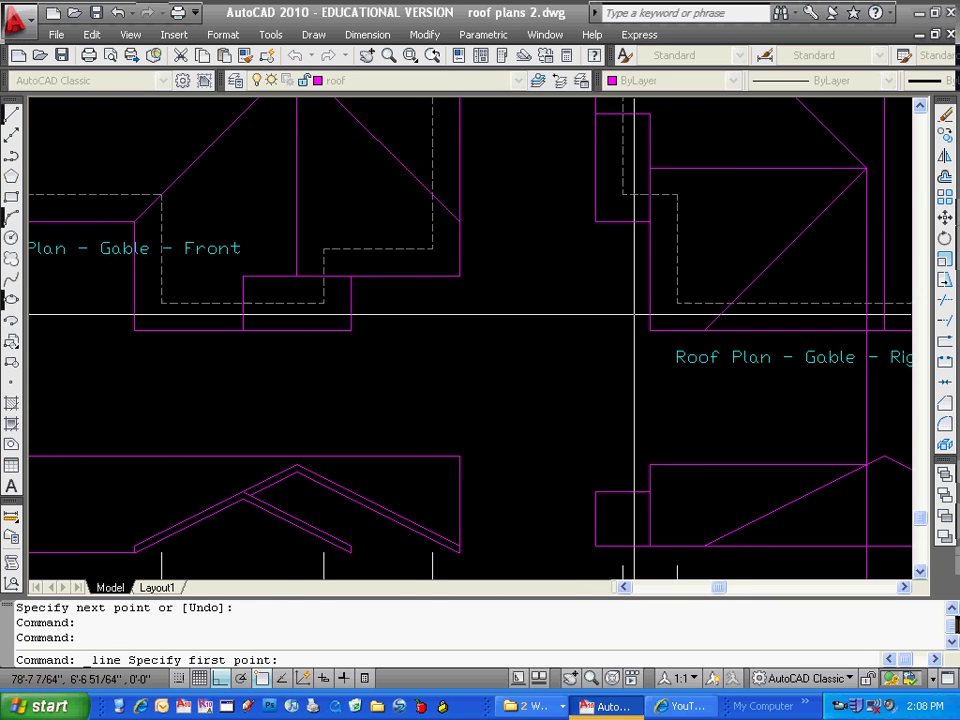
pyautogui.click(711, 551)
pyautogui.press('Return')
pyautogui.scroll(5, 711, 553)
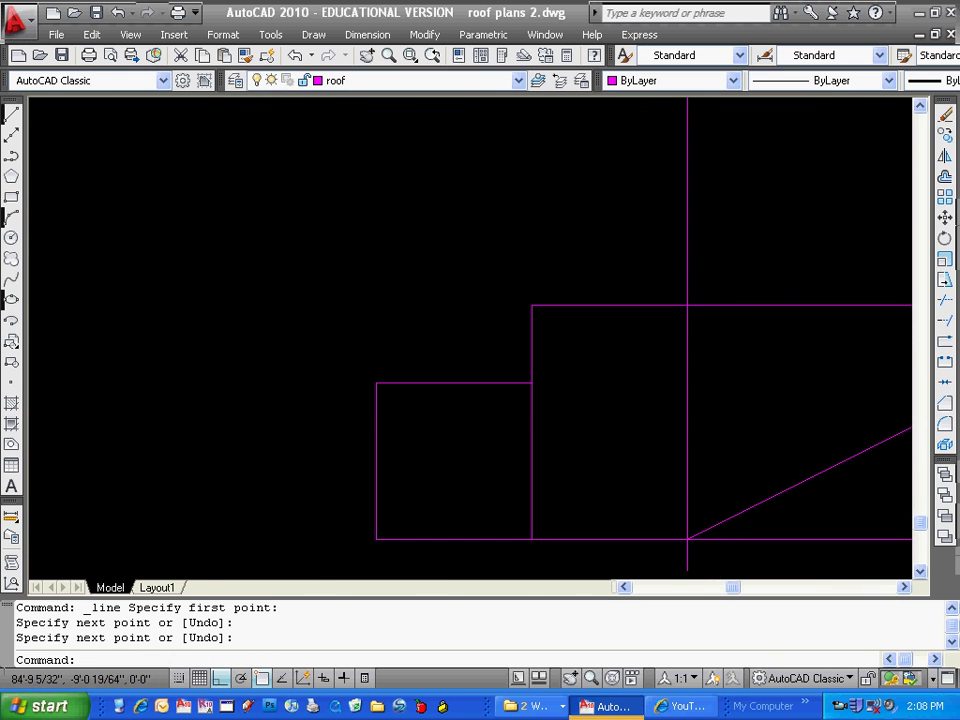
# Erase the two vertical check lines between the right roof plan and its elevation.
pyautogui.scroll(-6, 720, 430)
pyautogui.press('Escape')
pyautogui.write('e')
pyautogui.press('Return')
pyautogui.click(671, 422)
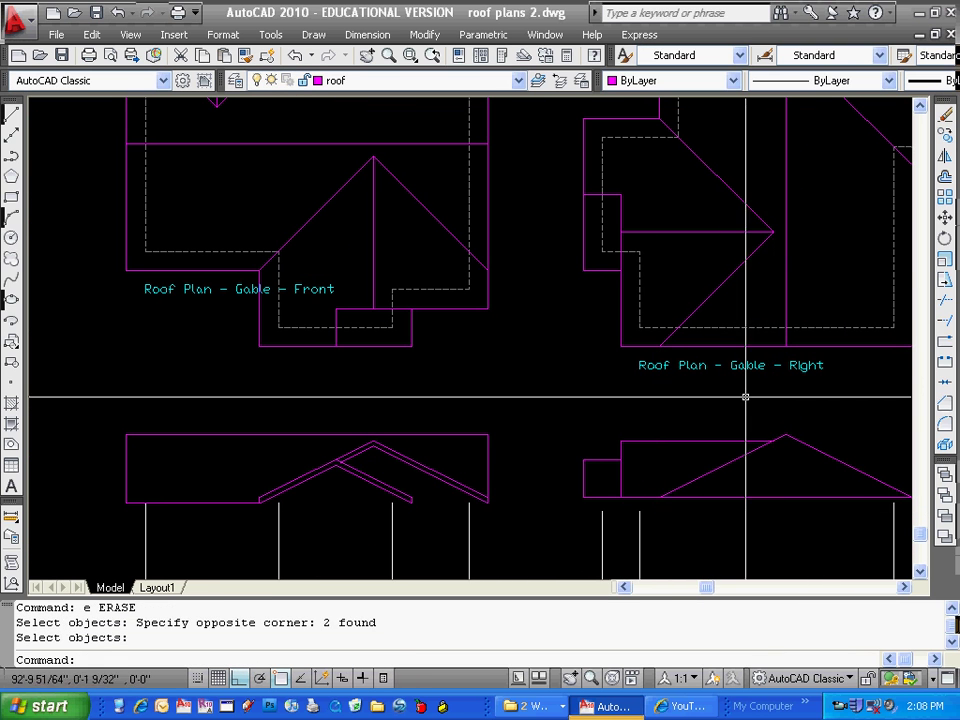
# Draw a vertical line from the inner end of the right plan's east gable ridge down through the elevation.
pyautogui.scroll(-4, 746, 394)
pyautogui.press('Escape')
pyautogui.click(12, 117)
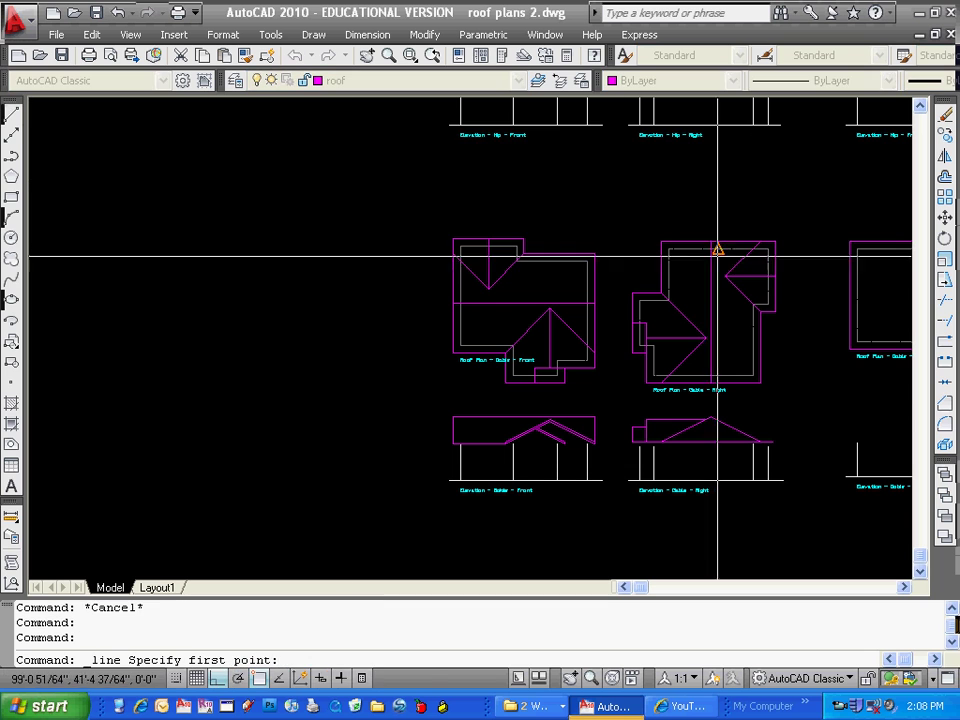
pyautogui.click(724, 274)
pyautogui.click(744, 458)
pyautogui.press('Return')
# Draw a horizontal ridge line eastward from where the vertical projection line crosses the right elevation's east slope.
pyautogui.scroll(5, 738, 430)
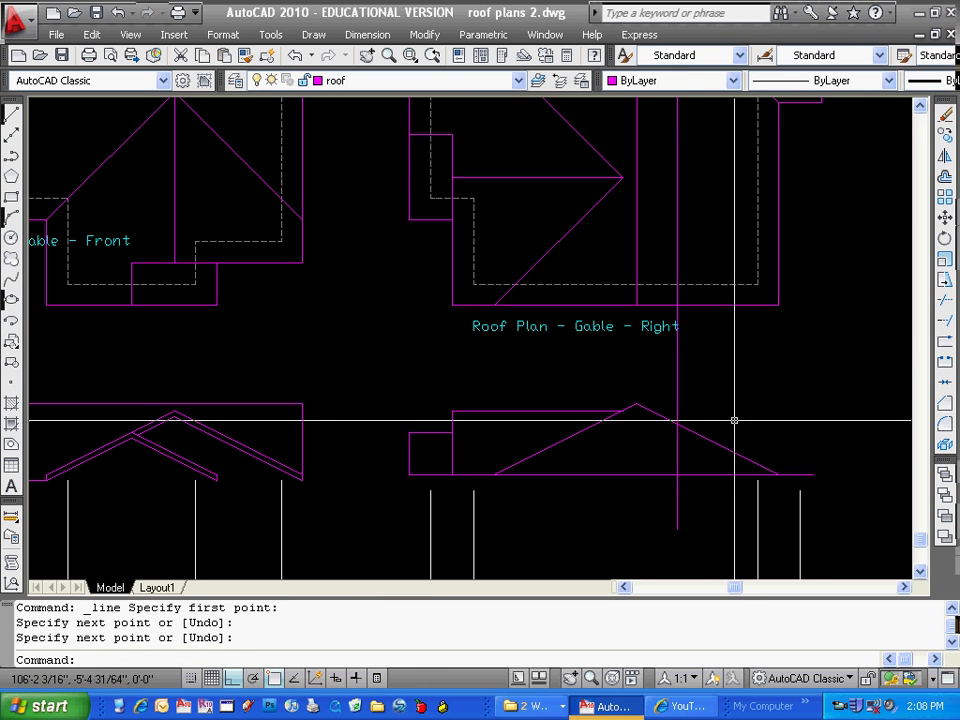
pyautogui.press('Return')
pyautogui.click(677, 423)
pyautogui.click(833, 412)
pyautogui.press('Return')
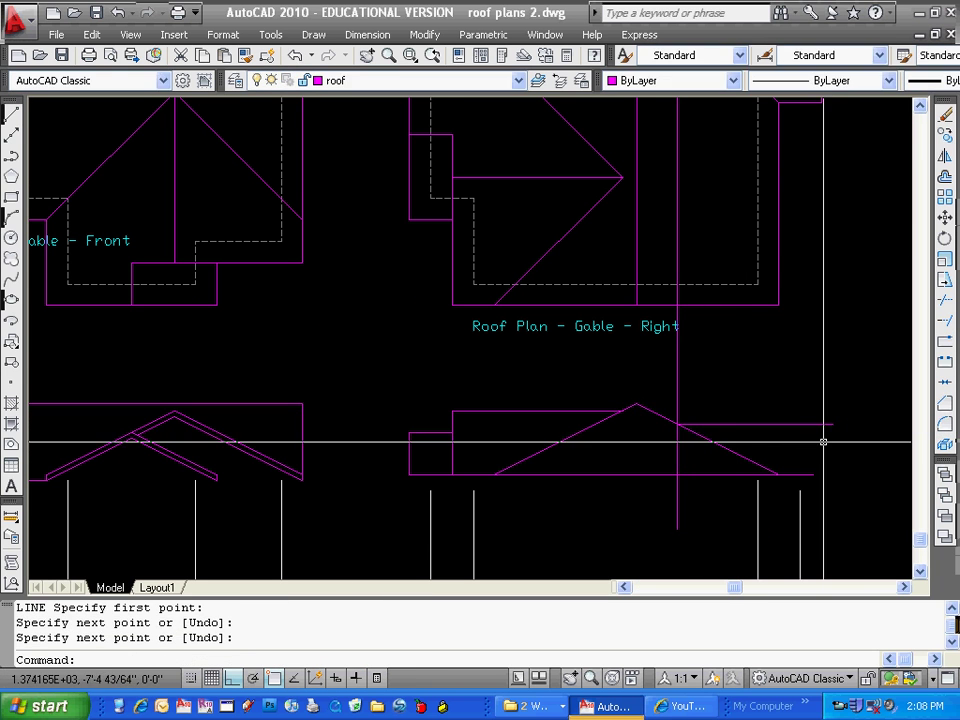
# Draw a vertical line from the right roof plan's easternmost lower corner down past the elevation's eave line.
pyautogui.press('Return')
pyautogui.moveTo(821, 352); pyautogui.dragTo(814, 364, button='middle')
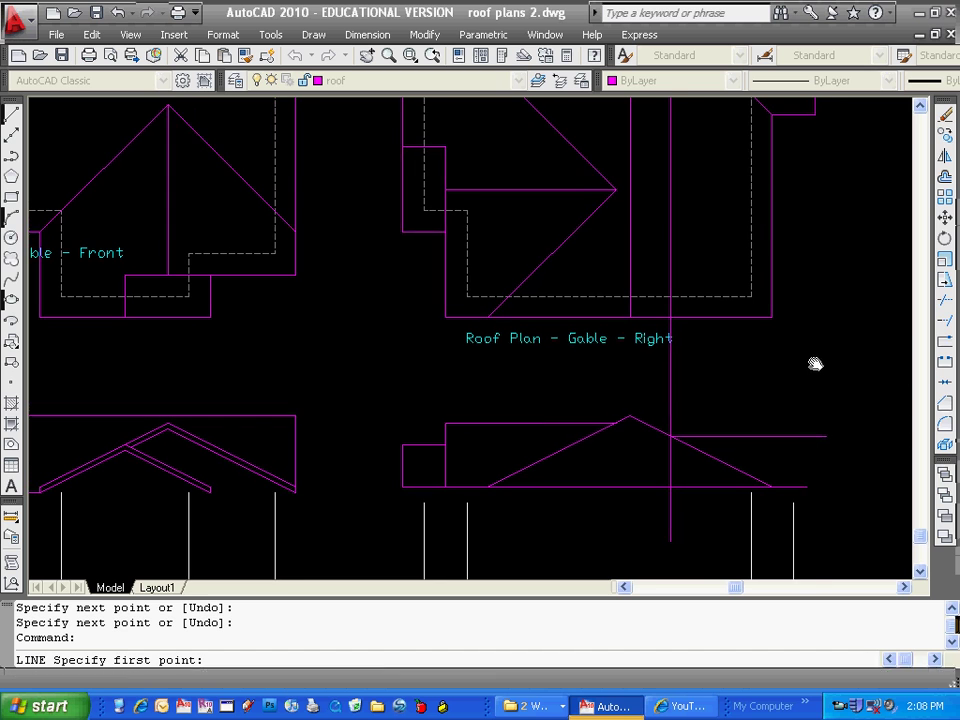
pyautogui.click(821, 102)
pyautogui.click(830, 496)
pyautogui.press('Return')
pyautogui.press('Escape')
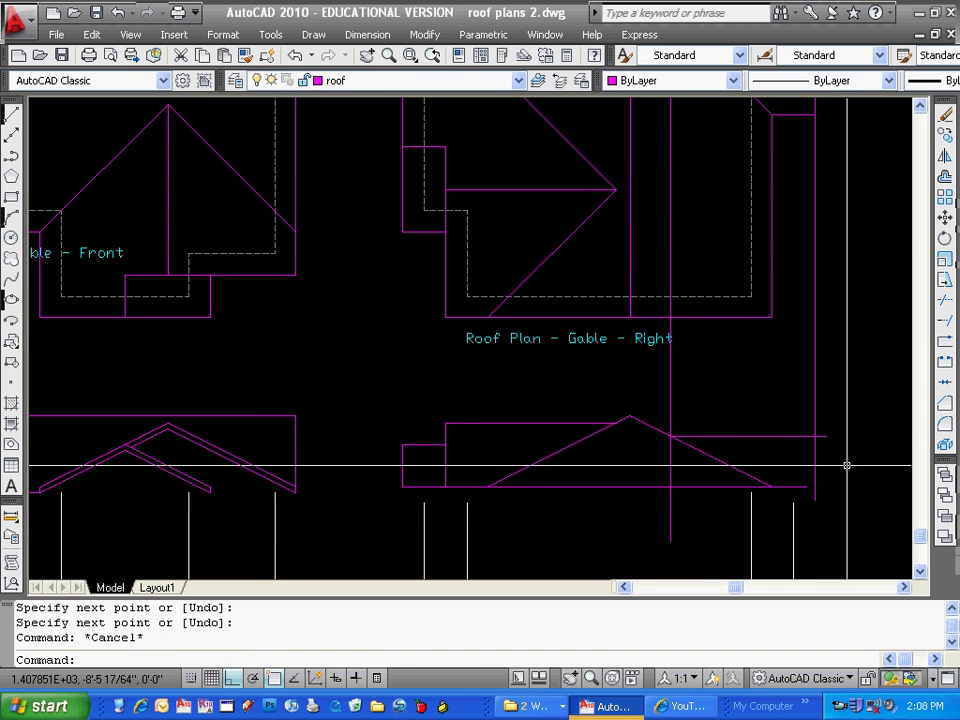
# Fillet the new east vertical line with the eave line and the short ridge line to form two square corners.
pyautogui.write('f')
pyautogui.press('Return')
pyautogui.click(804, 486)
pyautogui.click(815, 467)
pyautogui.press('Return')
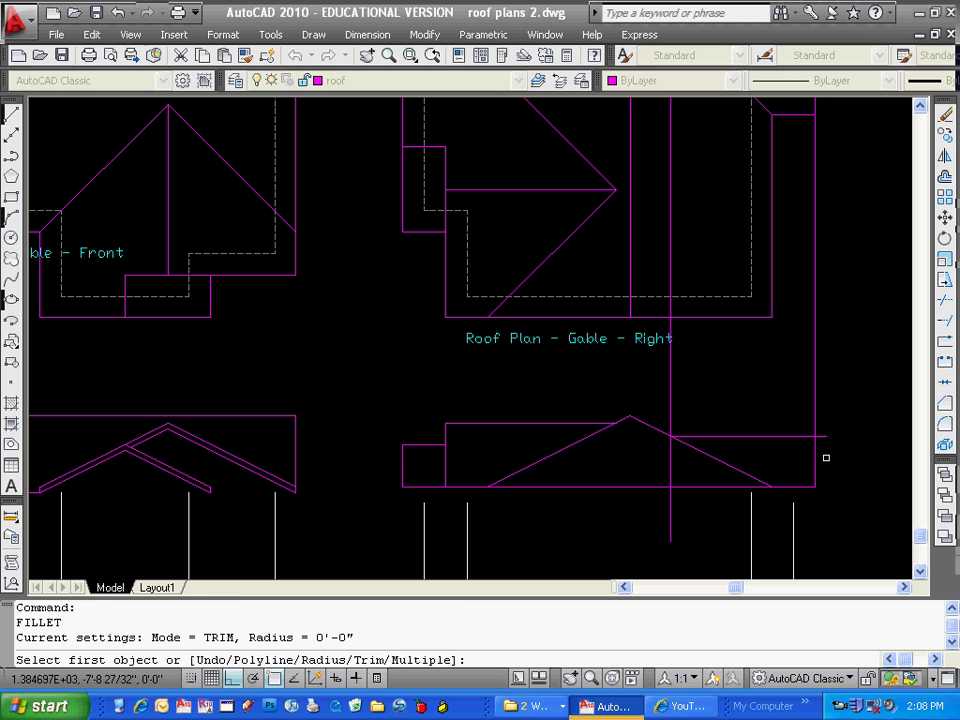
pyautogui.press('Escape')
pyautogui.write('f')
pyautogui.press('Return')
pyautogui.click(814, 439)
pyautogui.press('Escape')
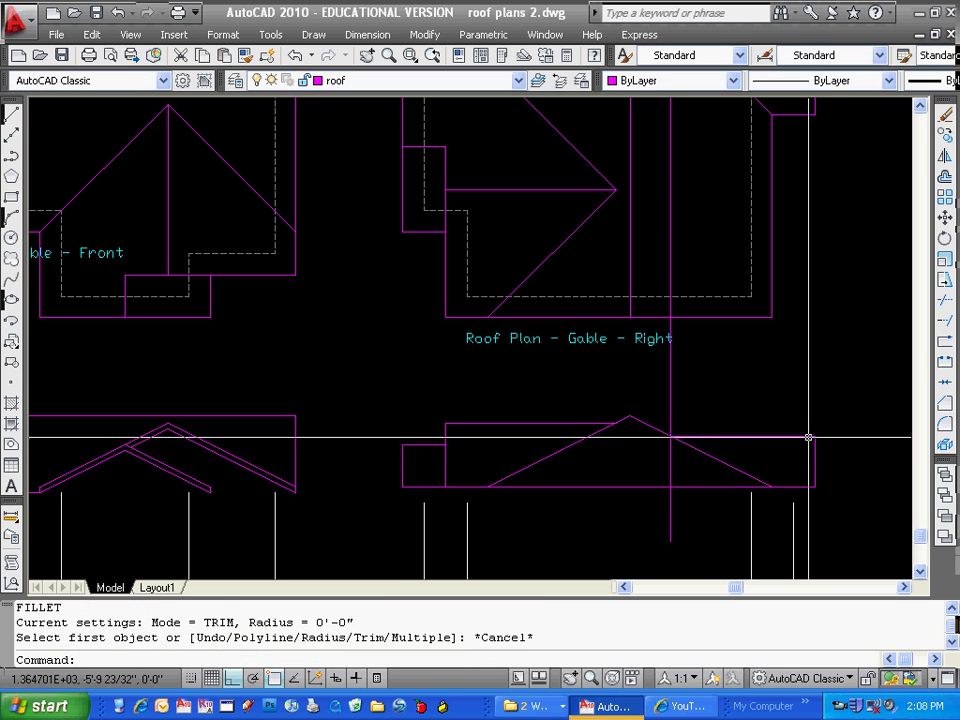
# Erase the long vertical projection line running from the east gable ridge down through the right elevation.
pyautogui.write('e')
pyautogui.press('Return')
pyautogui.click(732, 388)
pyautogui.click(656, 390)
pyautogui.press('Return')
pyautogui.press('Escape')
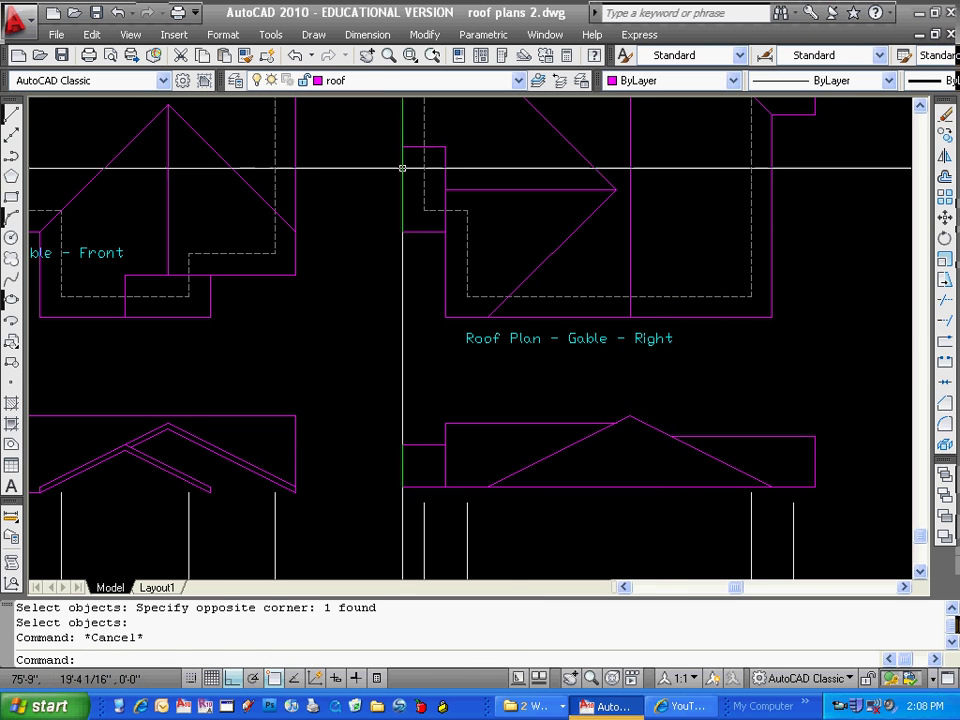
# Turn on the roof other layer and examine its fascia and eave lines on both gable elevations.
pyautogui.click(519, 80)
pyautogui.click(258, 144)
pyautogui.click(331, 297)
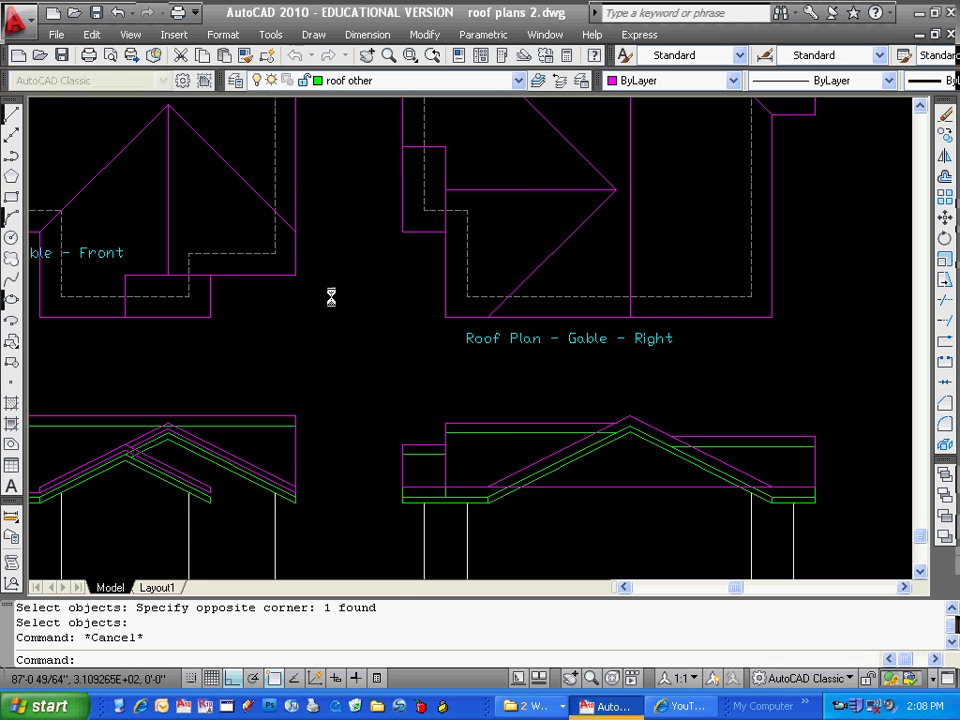
pyautogui.moveTo(554, 528); pyautogui.dragTo(690, 498, button='middle')
pyautogui.moveTo(395, 492); pyautogui.dragTo(532, 453, button='middle')
pyautogui.moveTo(713, 440); pyautogui.dragTo(555, 463, button='middle')
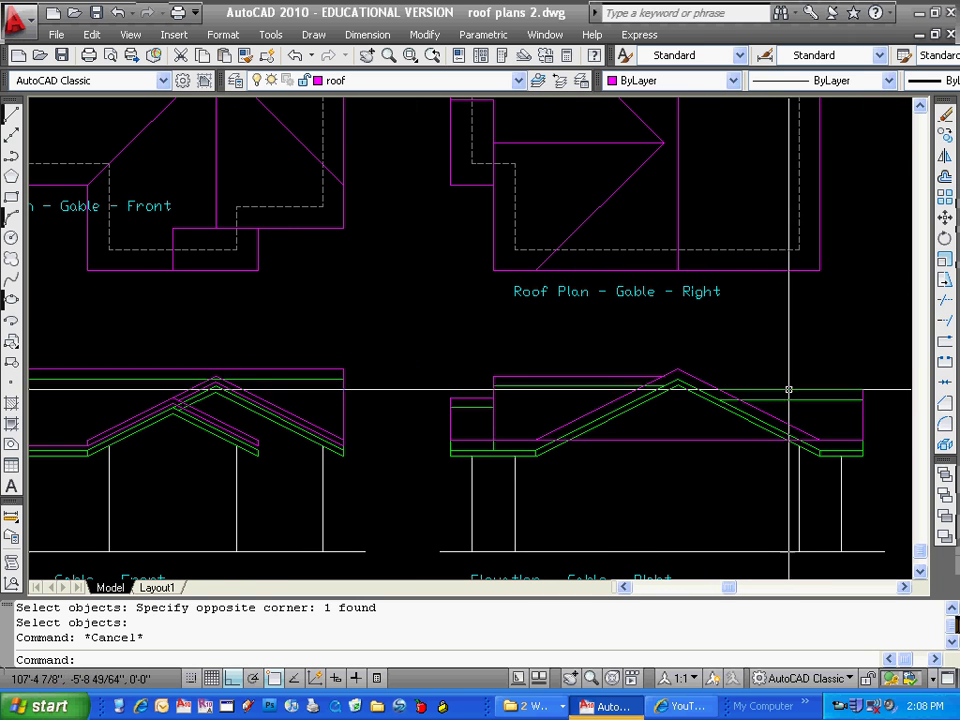
# Turn off the roof other layer and set roof as the current layer.
pyautogui.click(519, 82)
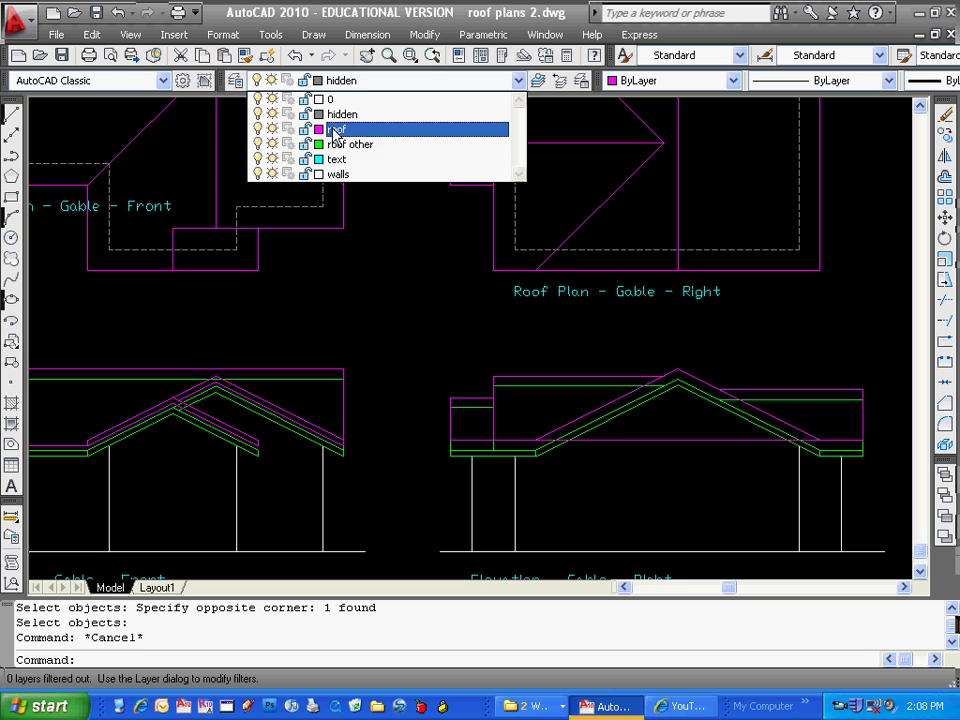
pyautogui.click(258, 144)
pyautogui.click(336, 129)
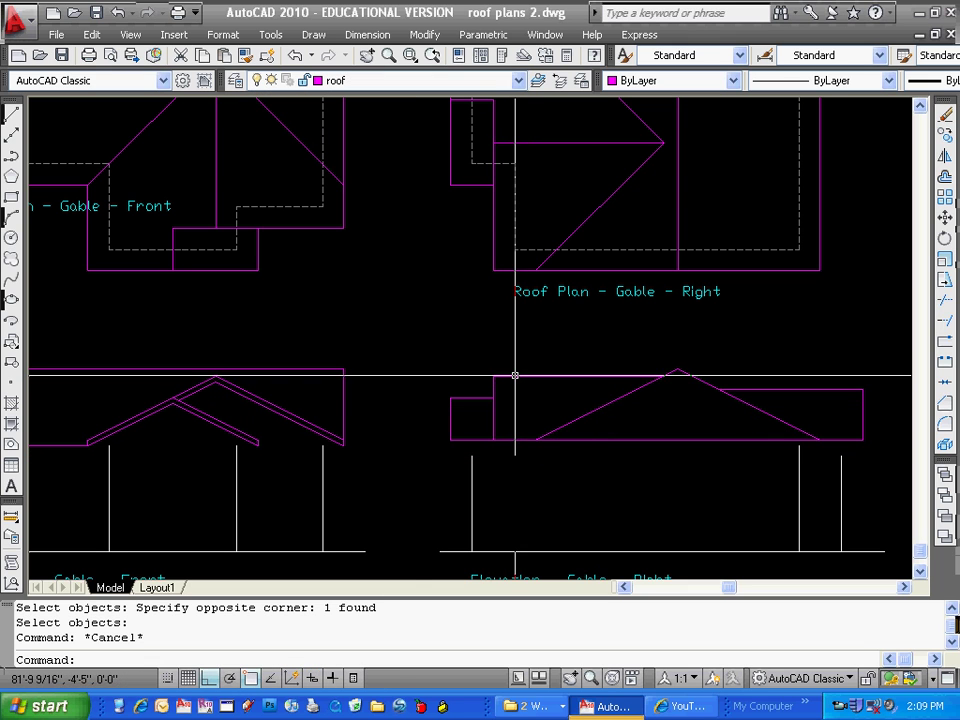